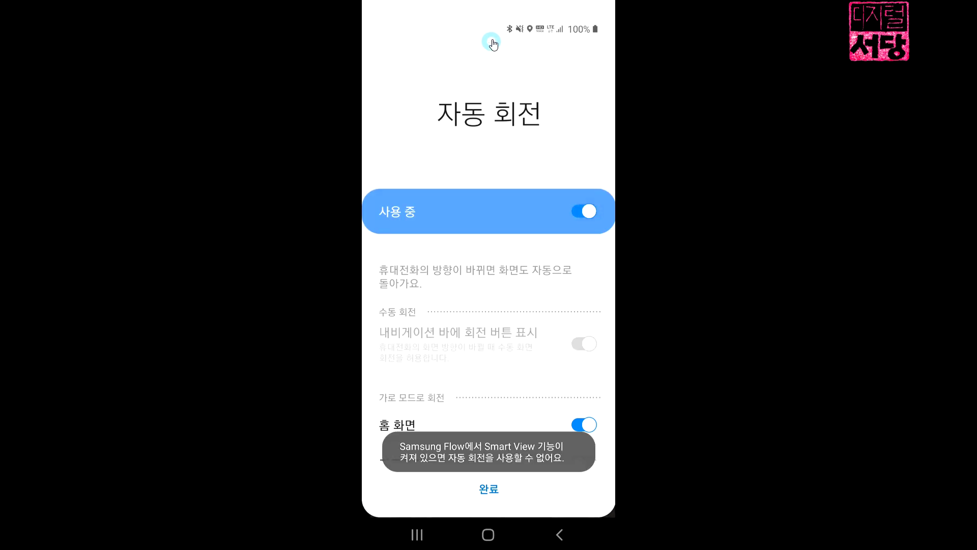
Try to turn on auto-rotate (자동 회전) through the phone's 세로 quick setting and close the quick panel
{"action": "left_click", "coordinate": [496, 498]}
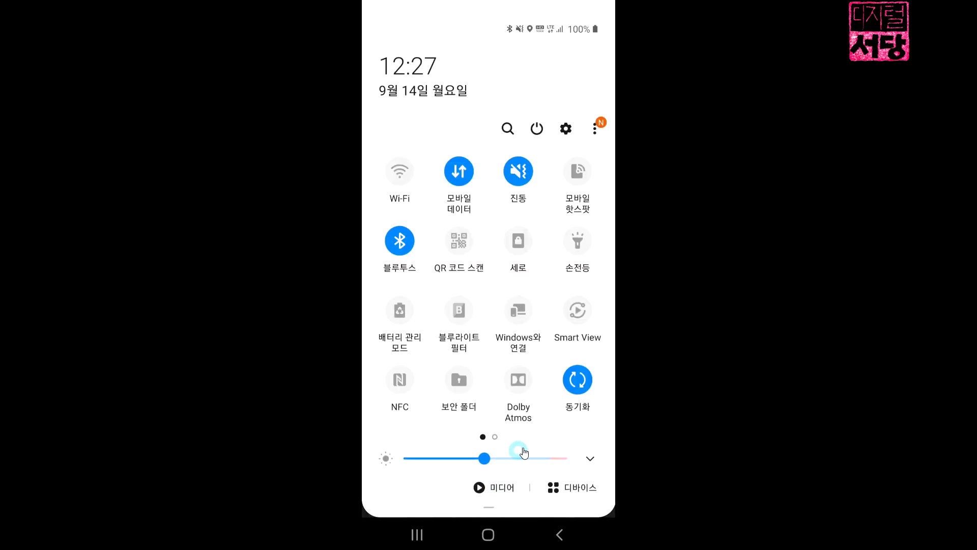
{"action": "left_click", "coordinate": [562, 535]}
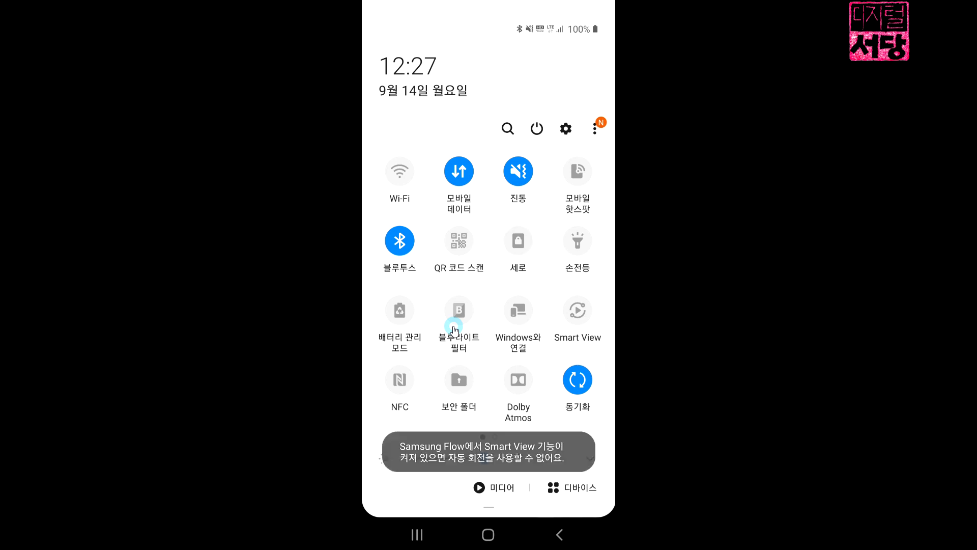
{"action": "left_click", "coordinate": [518, 241]}
{"action": "left_click", "coordinate": [526, 257]}
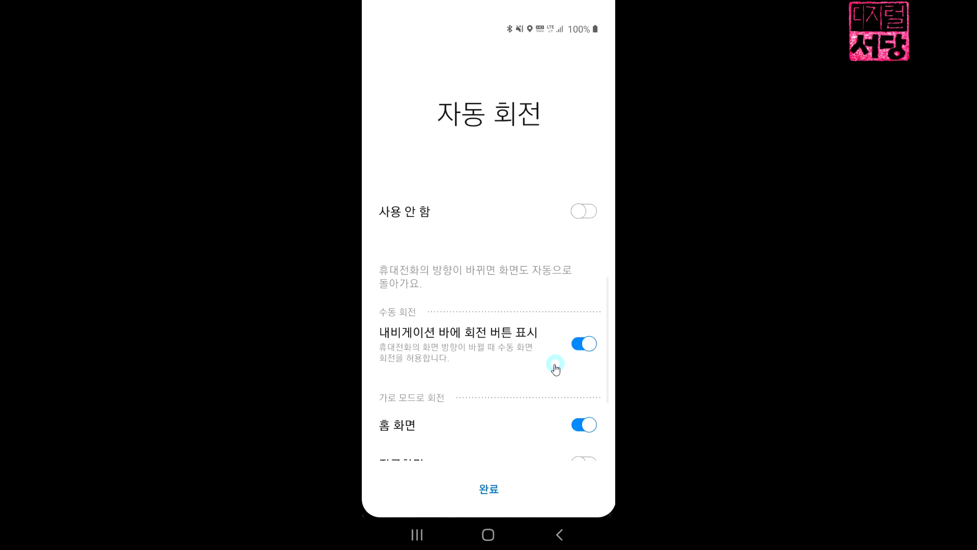
{"action": "scroll", "coordinate": [554, 371], "scroll_direction": "down", "scroll_amount": 1}
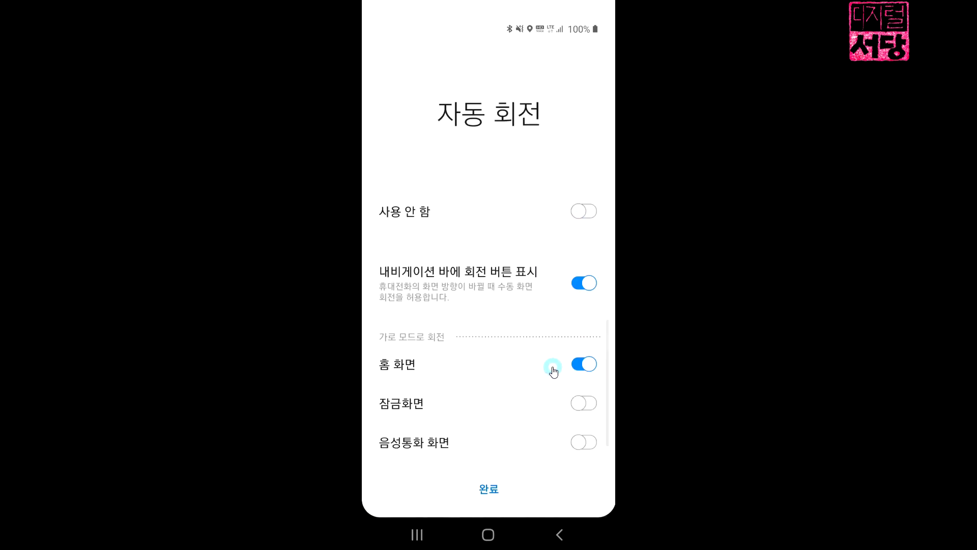
{"action": "left_click", "coordinate": [587, 218]}
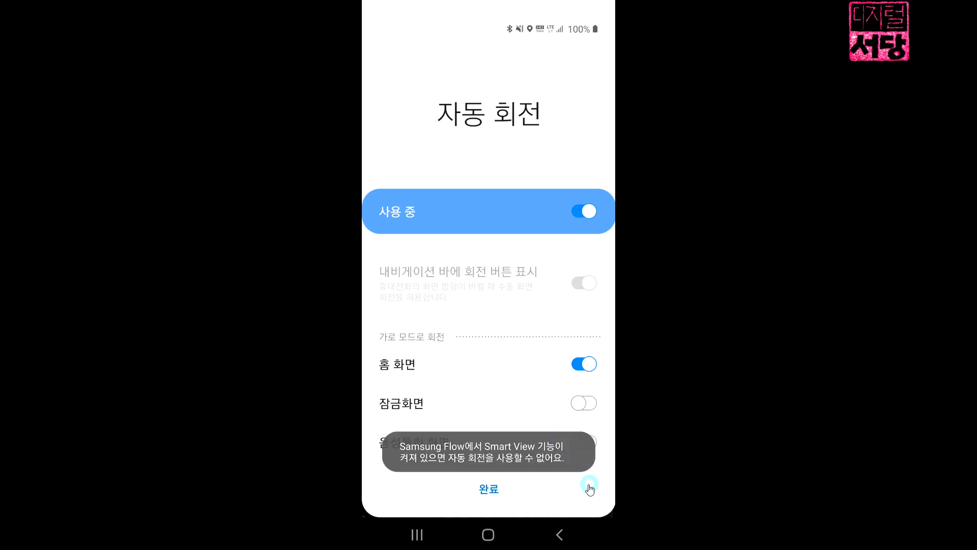
{"action": "left_click", "coordinate": [491, 488]}
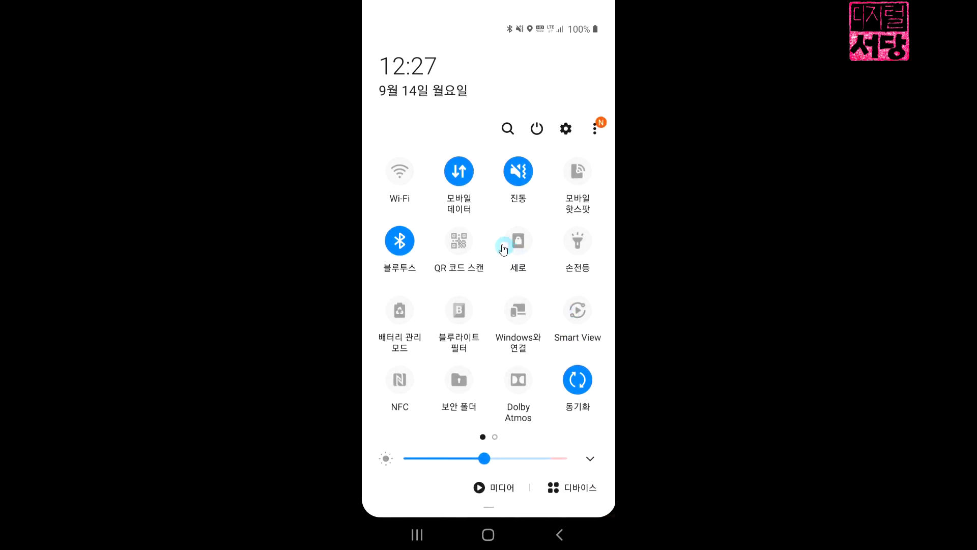
{"action": "left_click", "coordinate": [566, 534]}
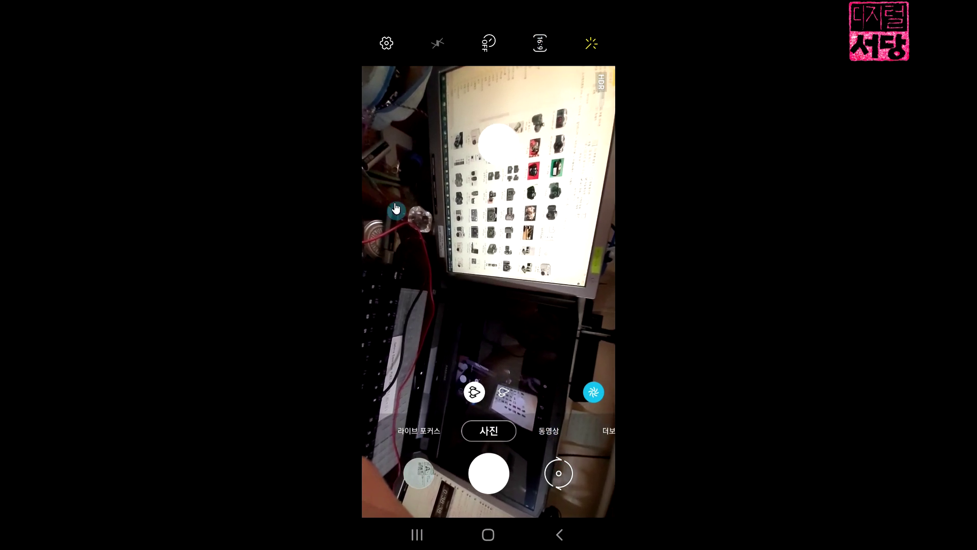
{"action": "left_click", "coordinate": [385, 45]}
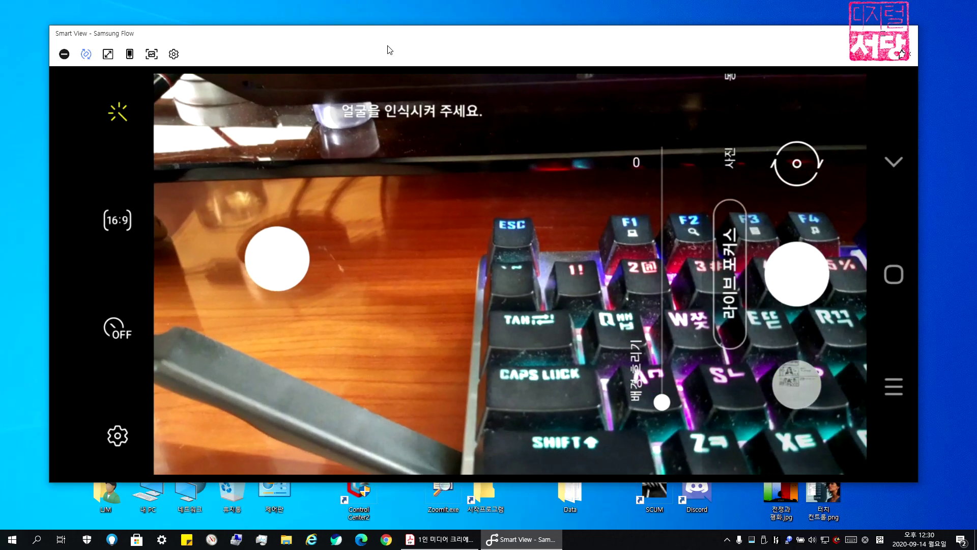
{"action": "left_click", "coordinate": [417, 184]}
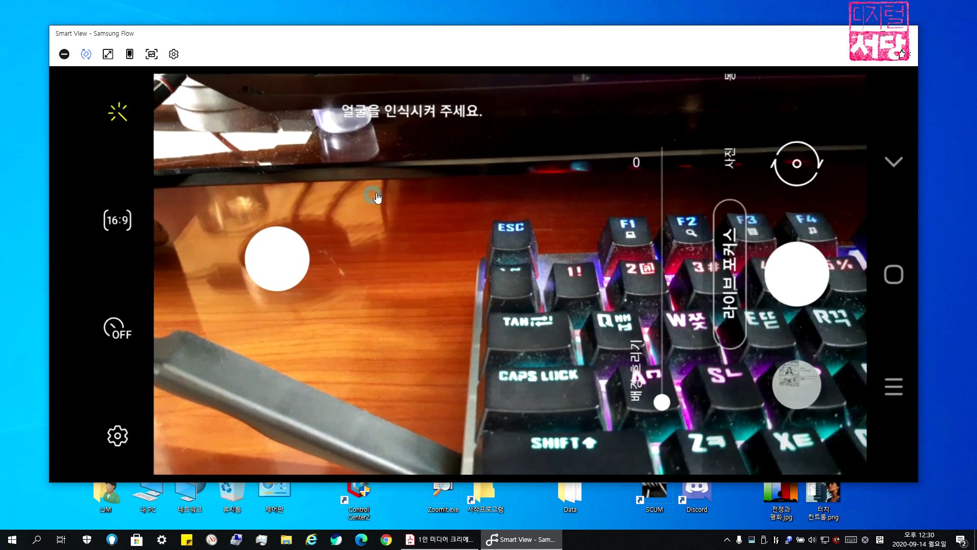
Switch to the PDF in Adobe Acrobat, read the video size guideline (동영상 크기), and return to the Smart View window
{"action": "left_click", "coordinate": [444, 541]}
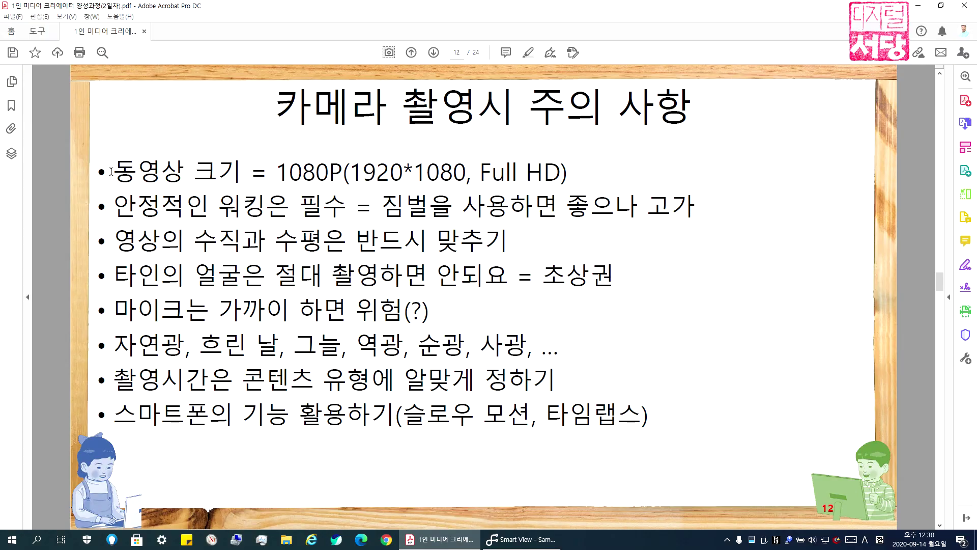
{"action": "left_click_drag", "start_coordinate": [111, 171], "coordinate": [224, 169]}
{"action": "left_click", "coordinate": [571, 171]}
{"action": "left_click", "coordinate": [523, 539]}
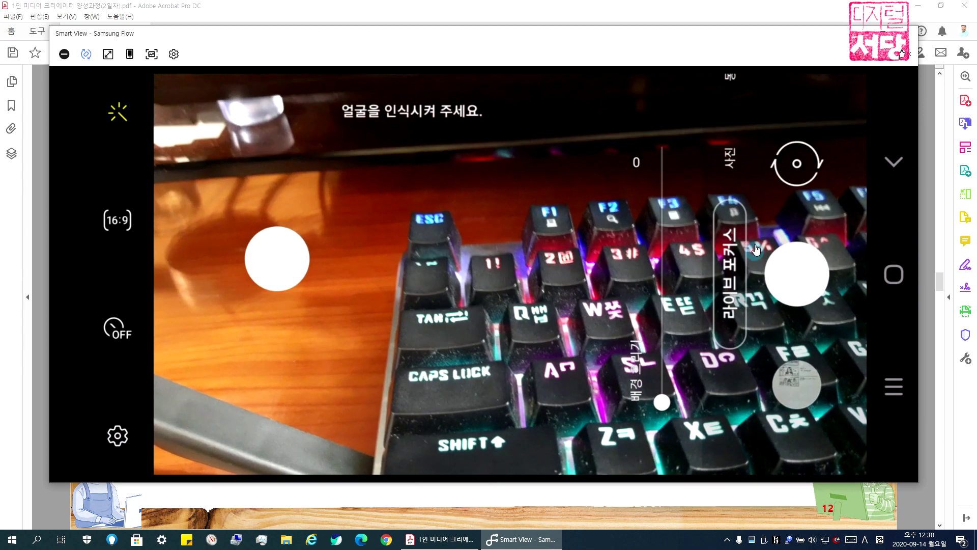
Put the phone camera in video mode (동영상) and set the rear video size to 16:9 at FHD 1920x1080
{"action": "left_click_drag", "start_coordinate": [730, 164], "coordinate": [734, 298]}
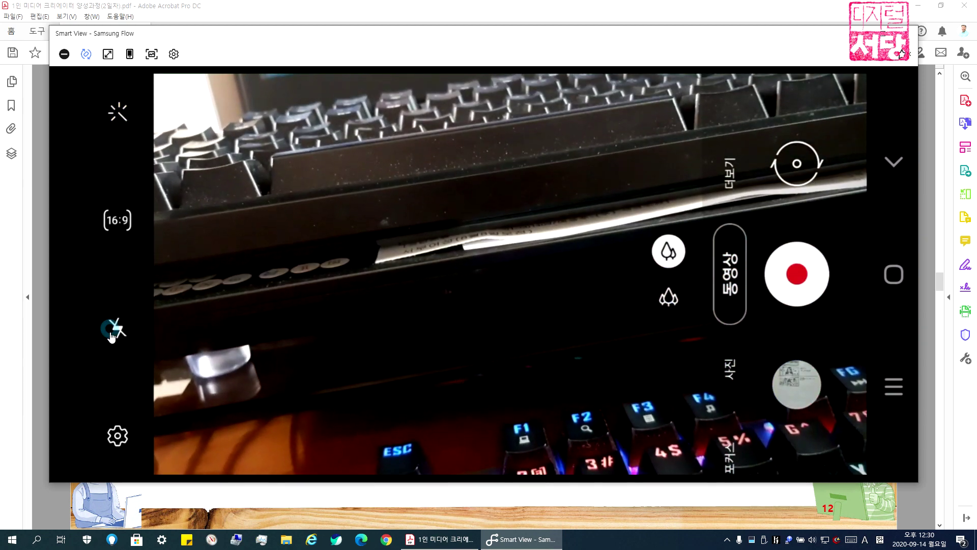
{"action": "left_click", "coordinate": [118, 435]}
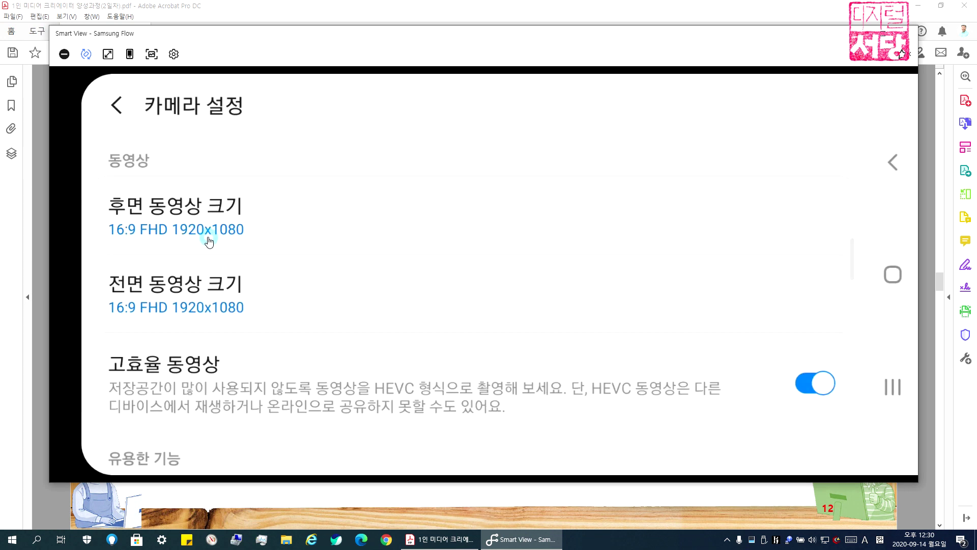
{"action": "left_click", "coordinate": [237, 229]}
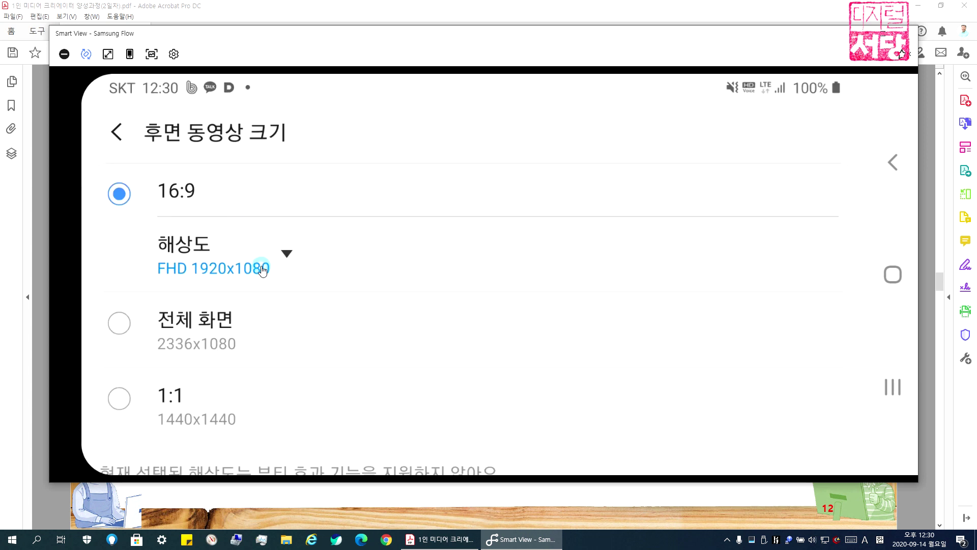
{"action": "left_click", "coordinate": [289, 268]}
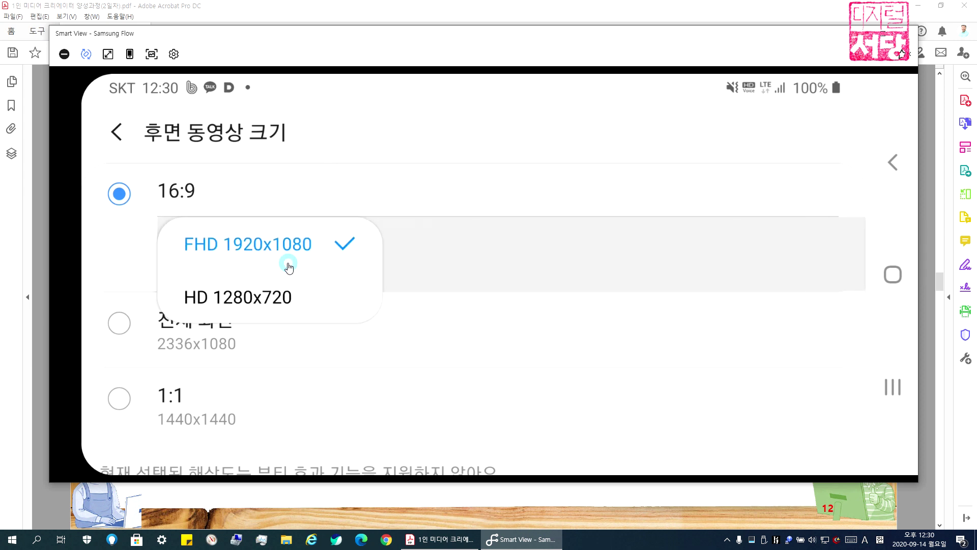
{"action": "left_click", "coordinate": [349, 250]}
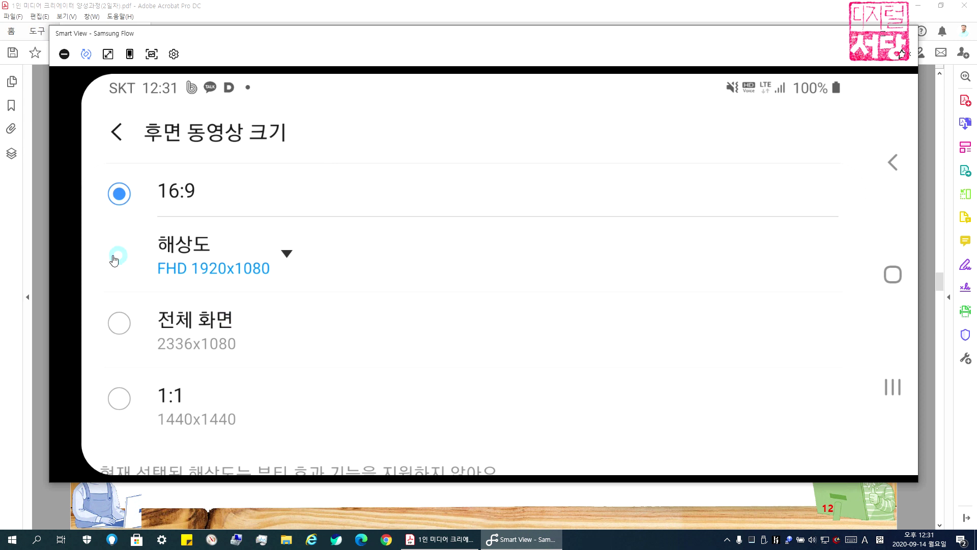
{"action": "left_click", "coordinate": [122, 135]}
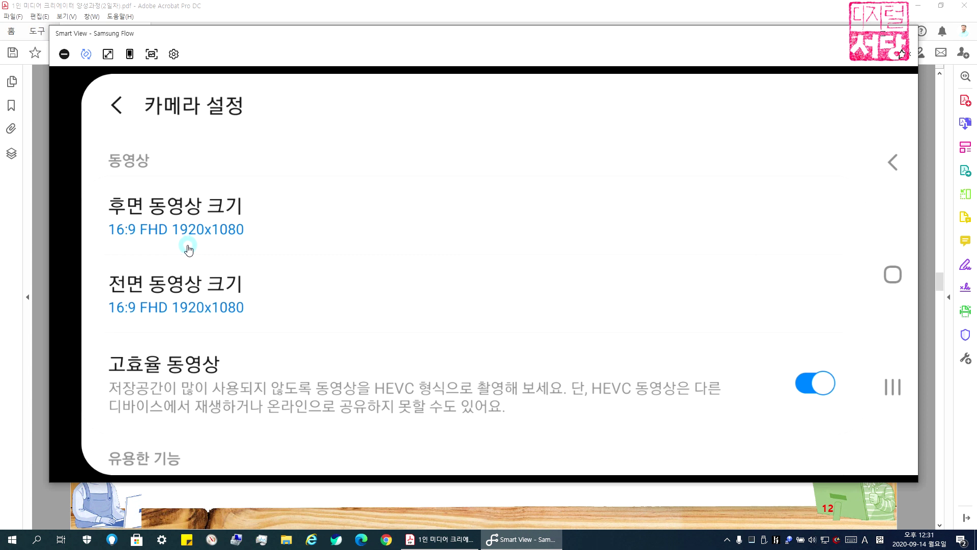
{"action": "left_click", "coordinate": [116, 107]}
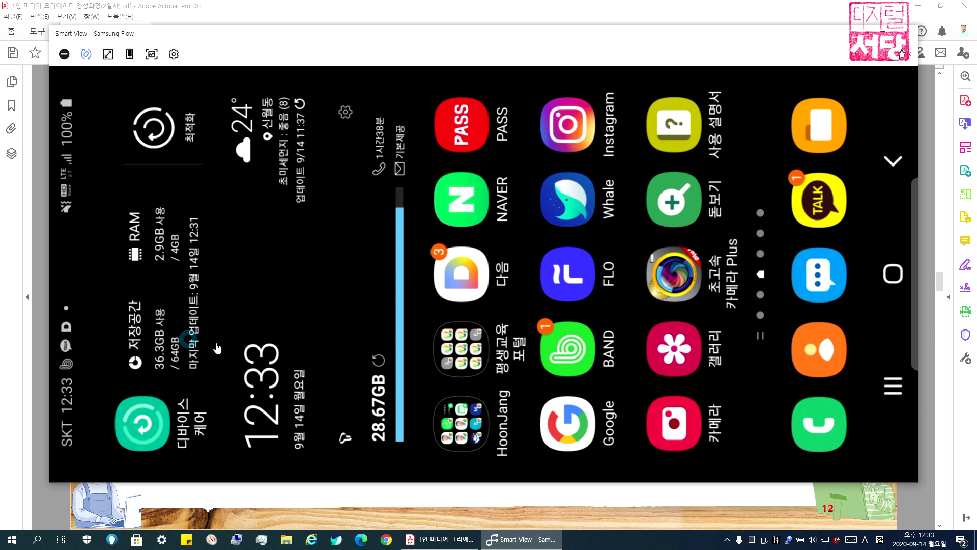
Open the phone's Camera (카메라) and consult the shooting precautions page in Adobe Acrobat before returning to Smart View
{"action": "left_click", "coordinate": [662, 429]}
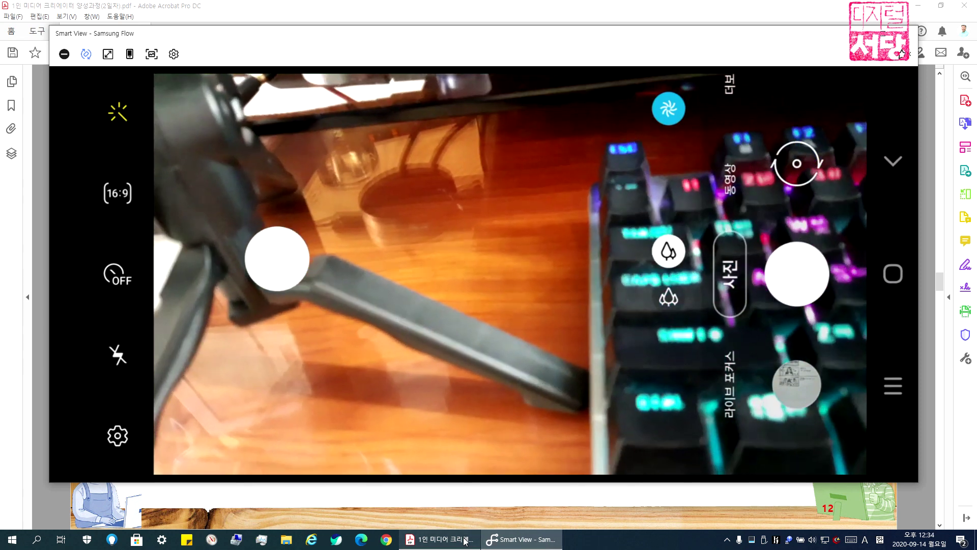
{"action": "left_click", "coordinate": [448, 538]}
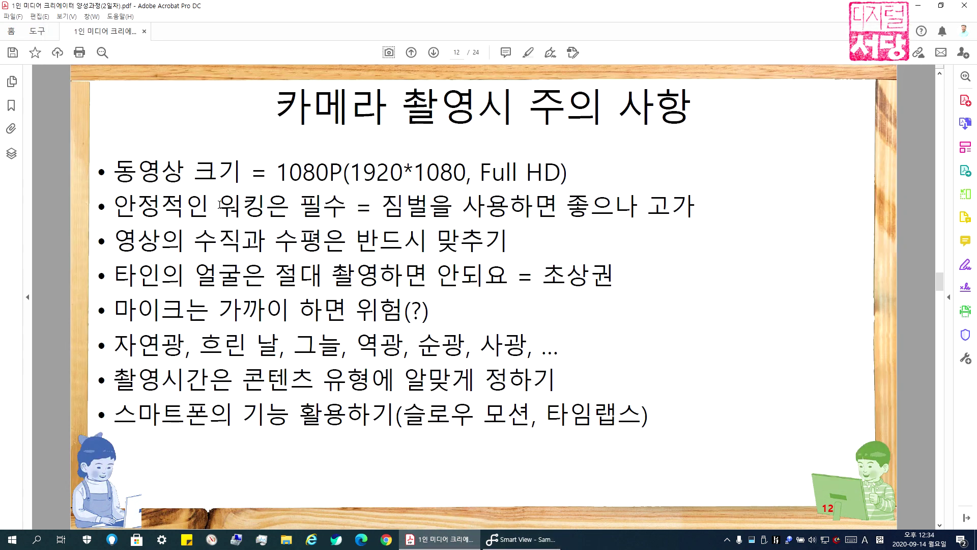
{"action": "left_click", "coordinate": [497, 540]}
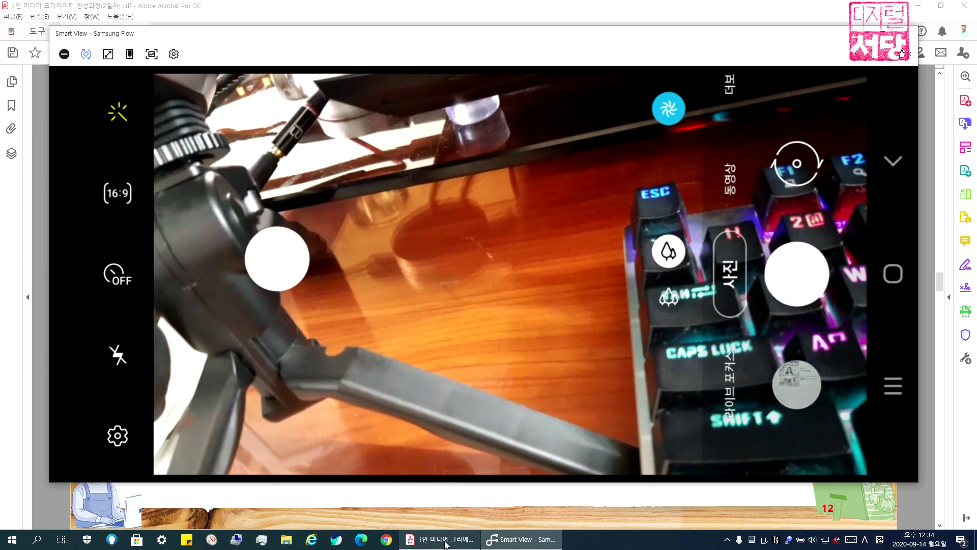
{"action": "left_click", "coordinate": [444, 538]}
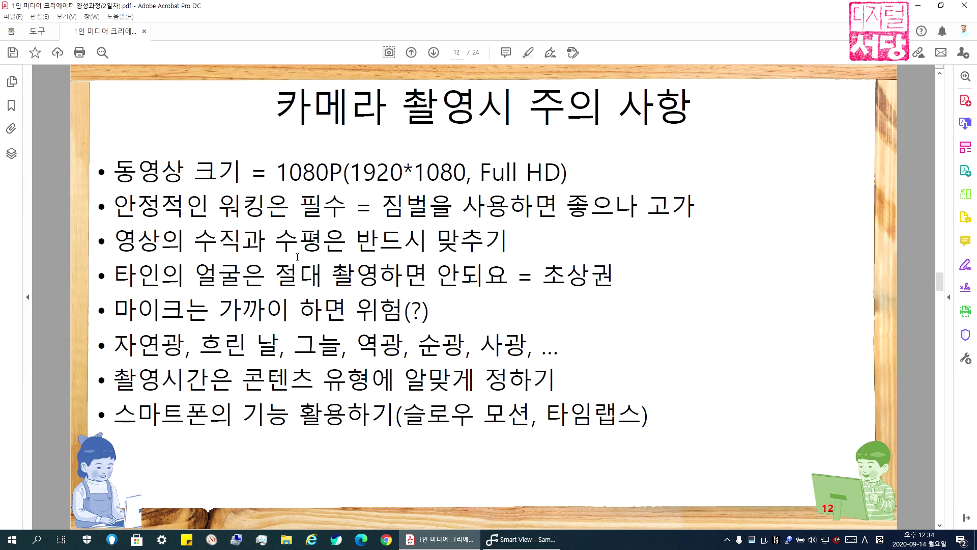
{"action": "left_click", "coordinate": [522, 539]}
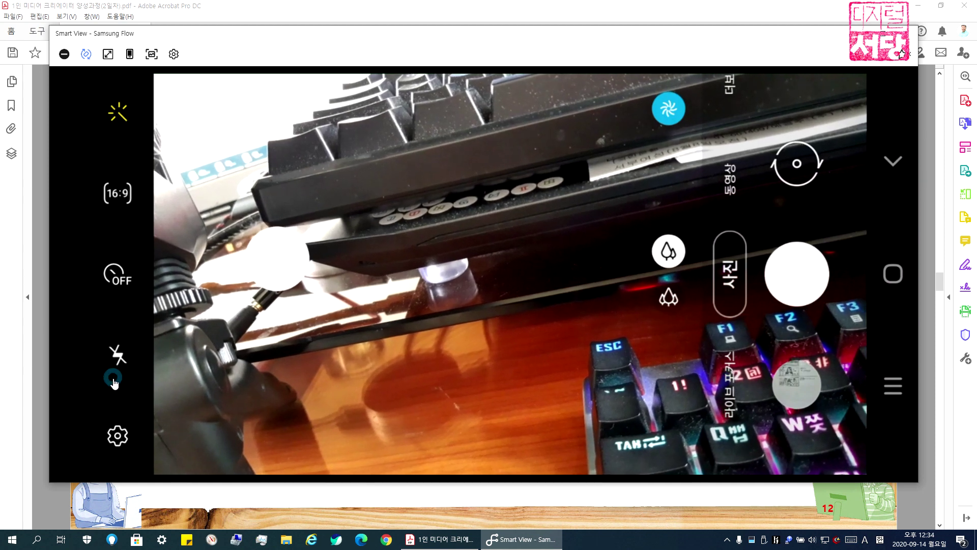
Enable the vertical/horizontal guide lines (수직/수평 안내선) in the camera settings and return to the camera preview
{"action": "left_click", "coordinate": [117, 435]}
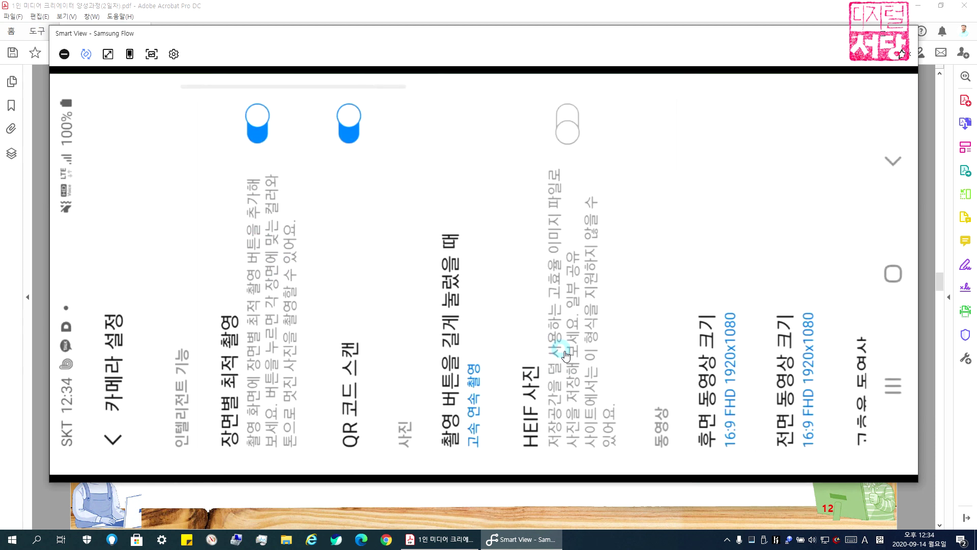
{"action": "left_click_drag", "start_coordinate": [566, 354], "coordinate": [316, 312]}
{"action": "left_click_drag", "start_coordinate": [567, 367], "coordinate": [335, 336]}
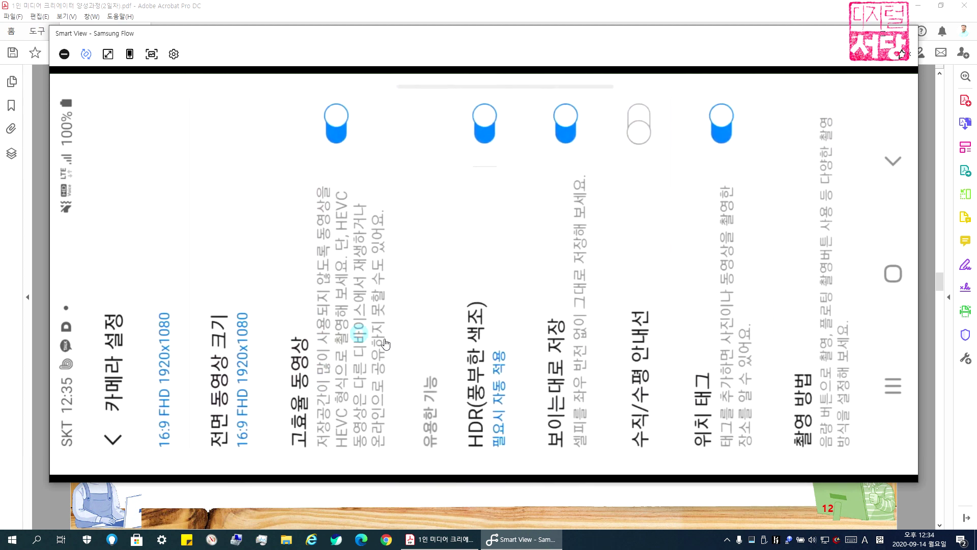
{"action": "left_click_drag", "start_coordinate": [606, 388], "coordinate": [454, 363]}
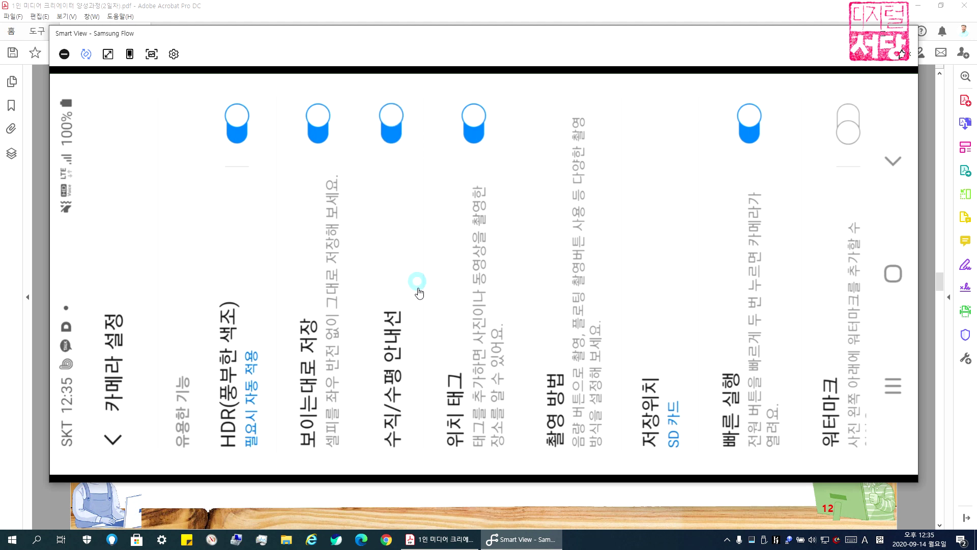
{"action": "left_click", "coordinate": [893, 162]}
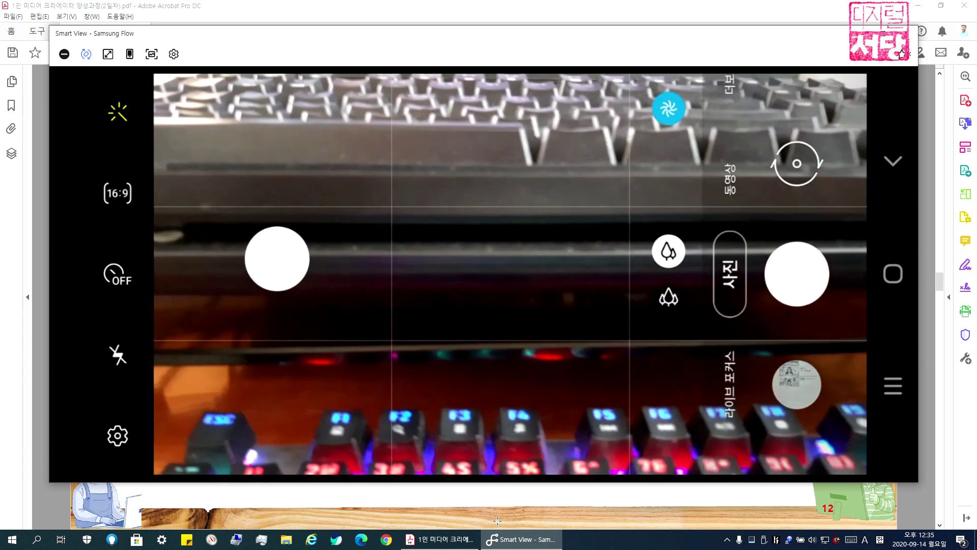
{"action": "left_click", "coordinate": [530, 293]}
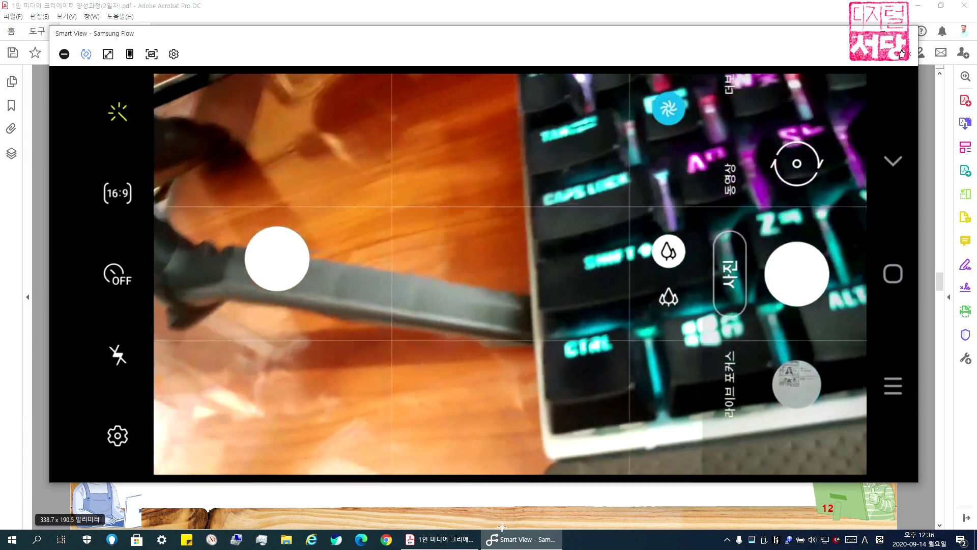
Switch to the PDF in Adobe Acrobat and review the microphone (마이크) notes on pages 12 and 11
{"action": "left_click", "coordinate": [438, 541]}
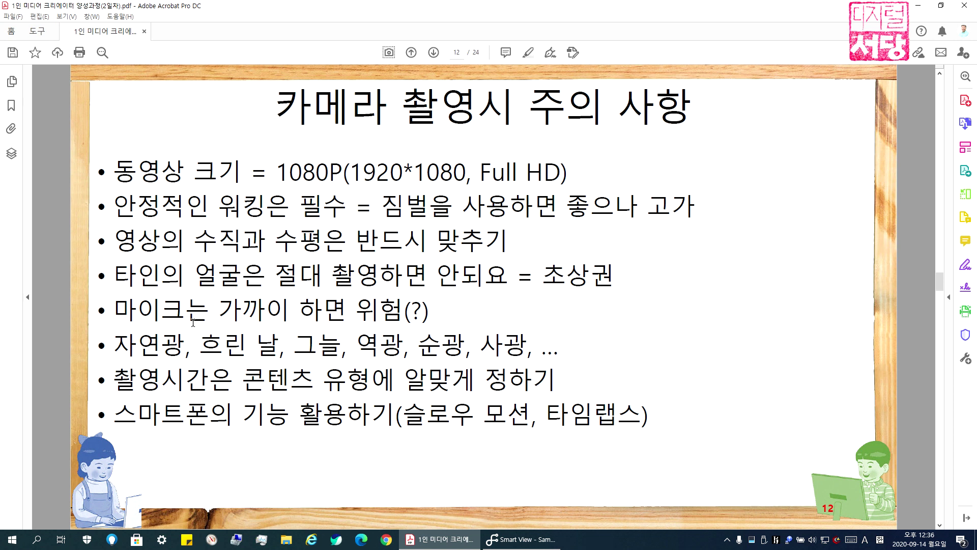
{"action": "left_click", "coordinate": [125, 311]}
{"action": "left_click_drag", "start_coordinate": [125, 311], "coordinate": [187, 314]}
{"action": "scroll", "coordinate": [308, 375], "scroll_direction": "up", "scroll_amount": 2}
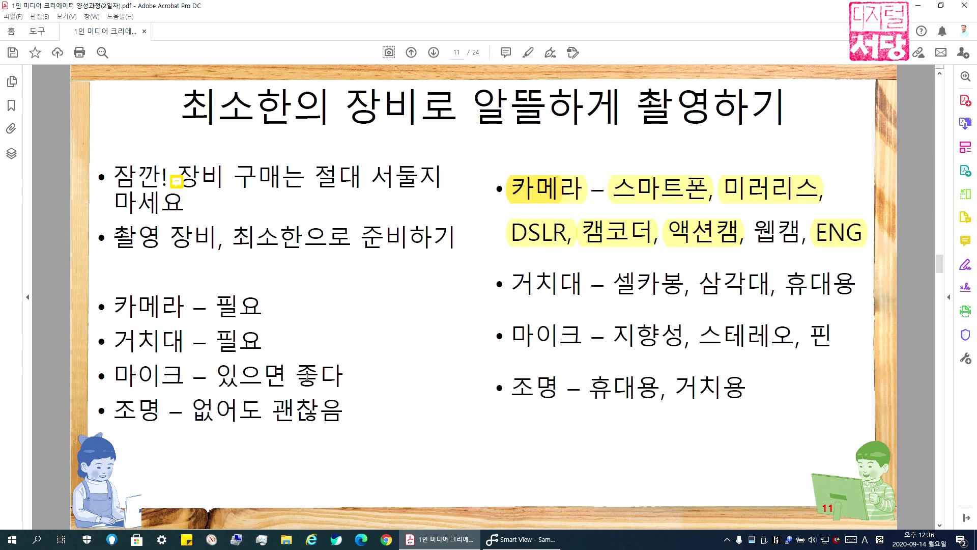
{"action": "left_click_drag", "start_coordinate": [214, 377], "coordinate": [326, 378]}
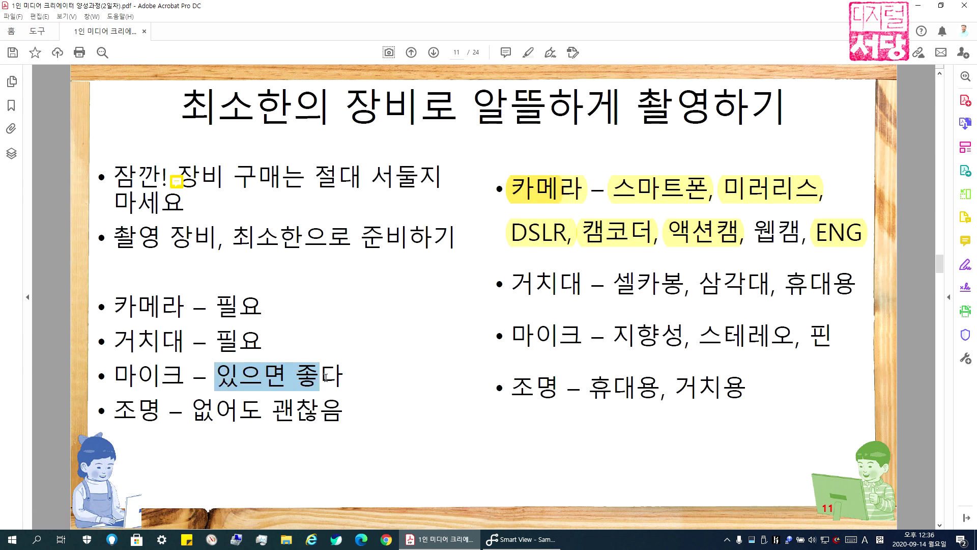
{"action": "scroll", "coordinate": [187, 324], "scroll_direction": "down", "scroll_amount": 2}
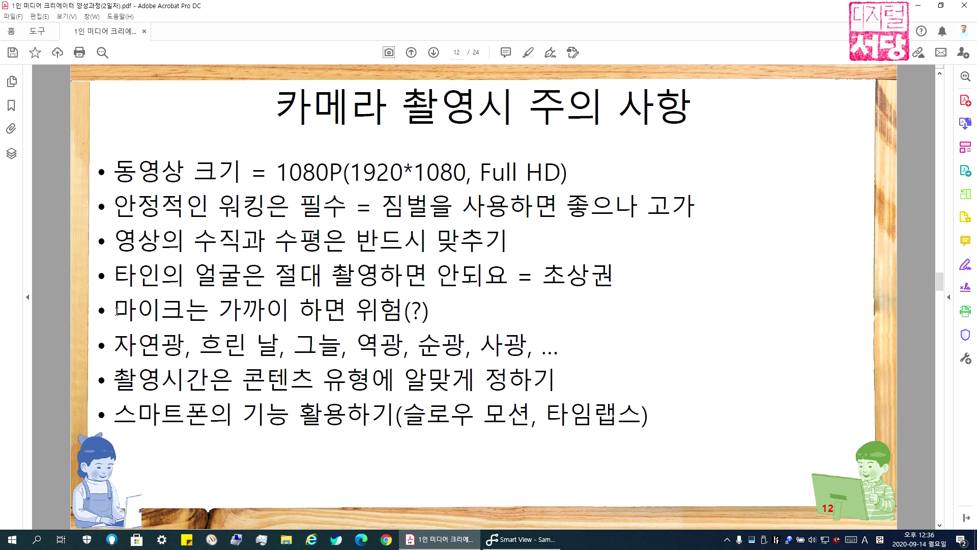
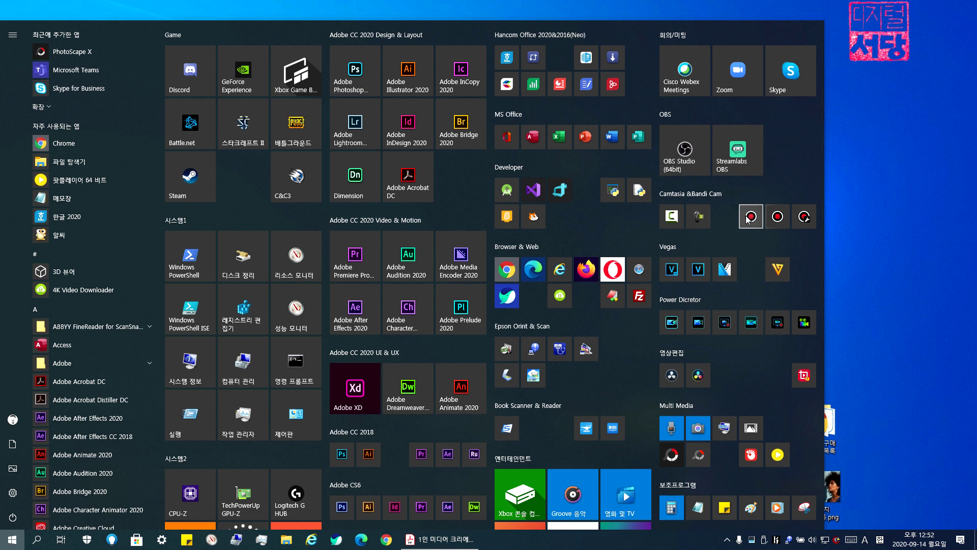
Launch Bandicam (반디캠) and reposition its window on the desktop
{"action": "left_click", "coordinate": [757, 221]}
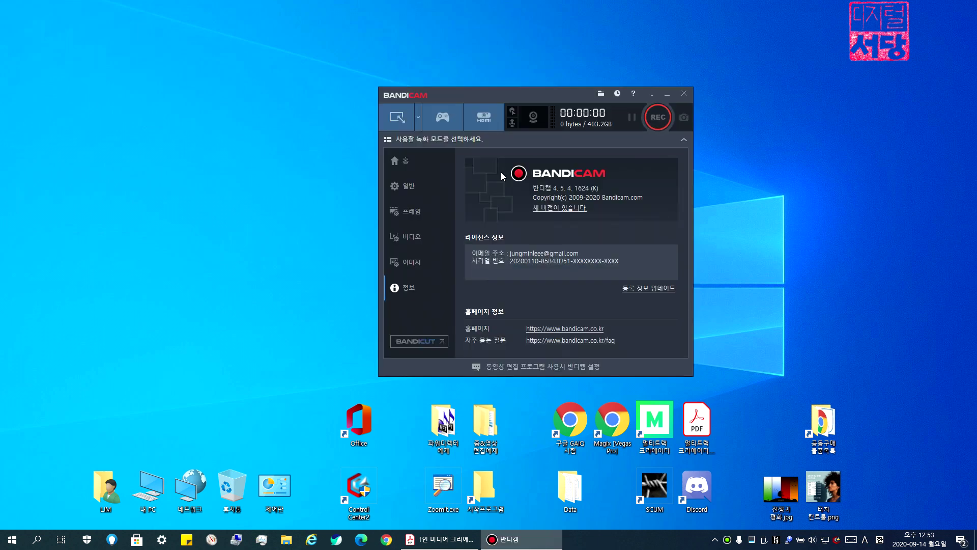
{"action": "left_click_drag", "start_coordinate": [490, 93], "coordinate": [244, 115]}
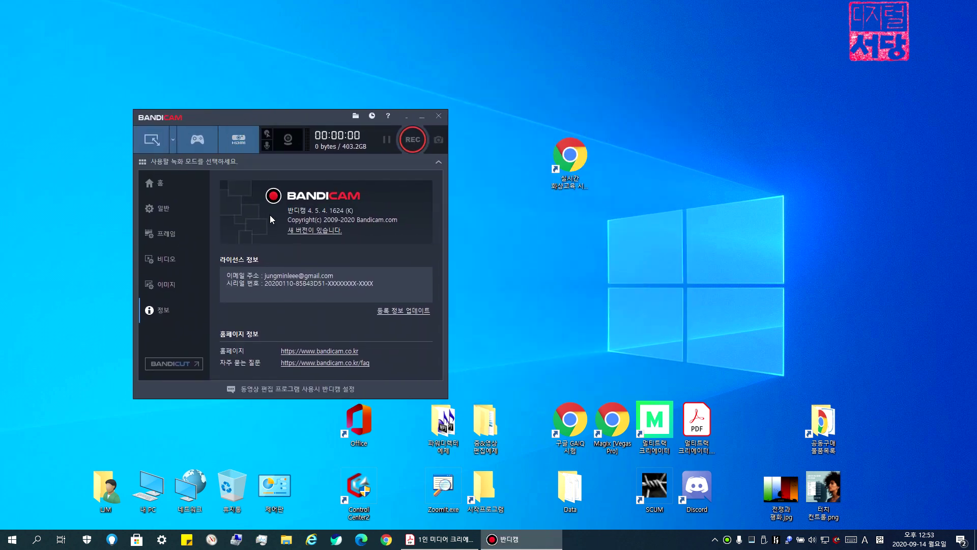
Set the recording mode to a rectangular screen area (화면의 사각형 영역) from the preset sizes
{"action": "left_click", "coordinate": [173, 146]}
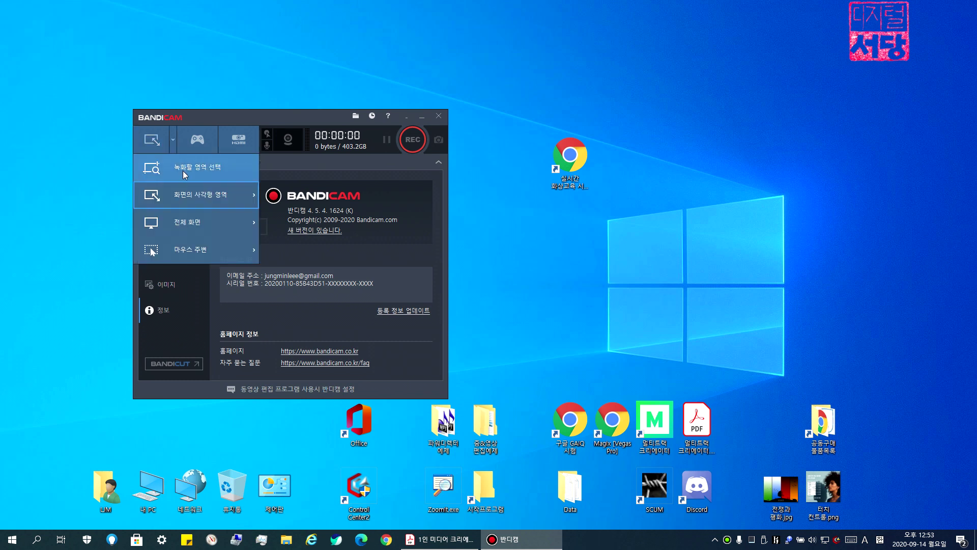
{"action": "mouse_move", "coordinate": [191, 197]}
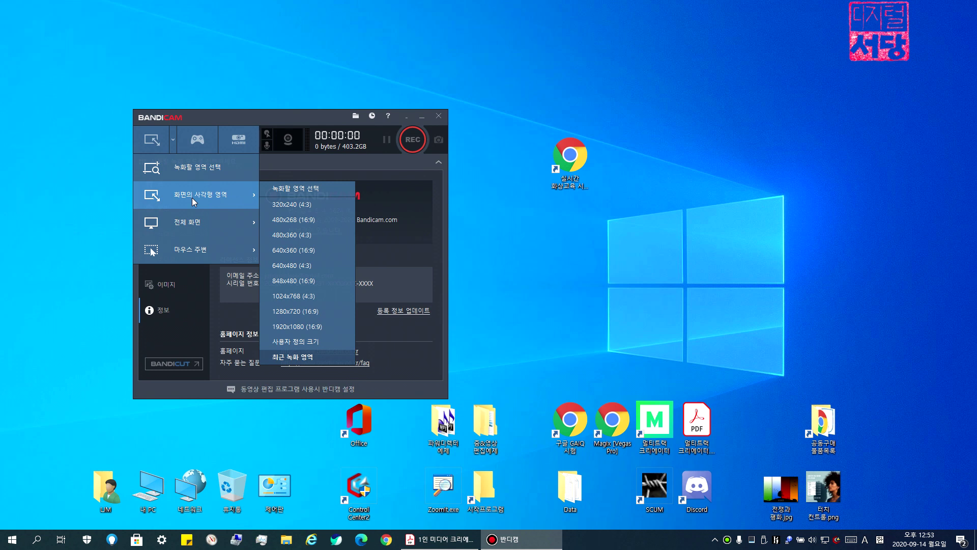
{"action": "mouse_move", "coordinate": [192, 219]}
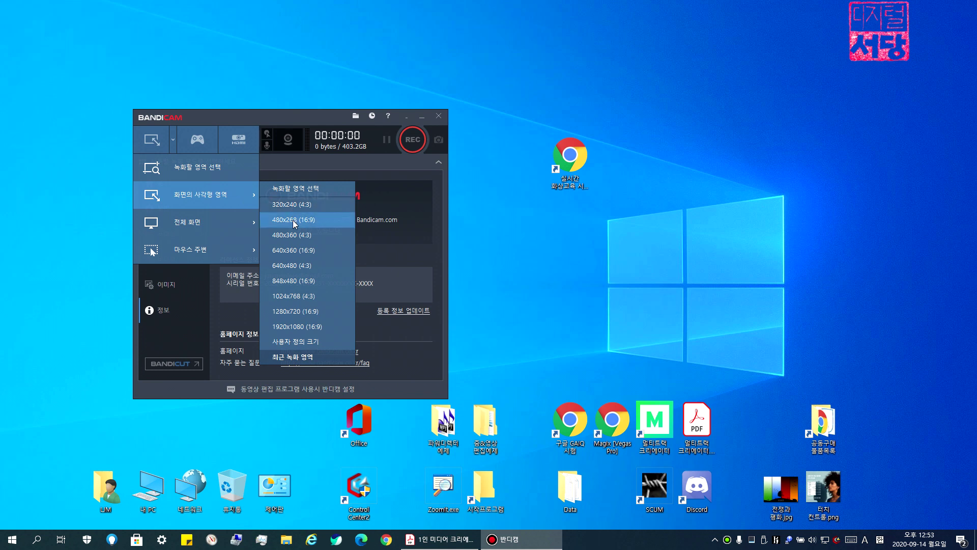
{"action": "left_click", "coordinate": [295, 221]}
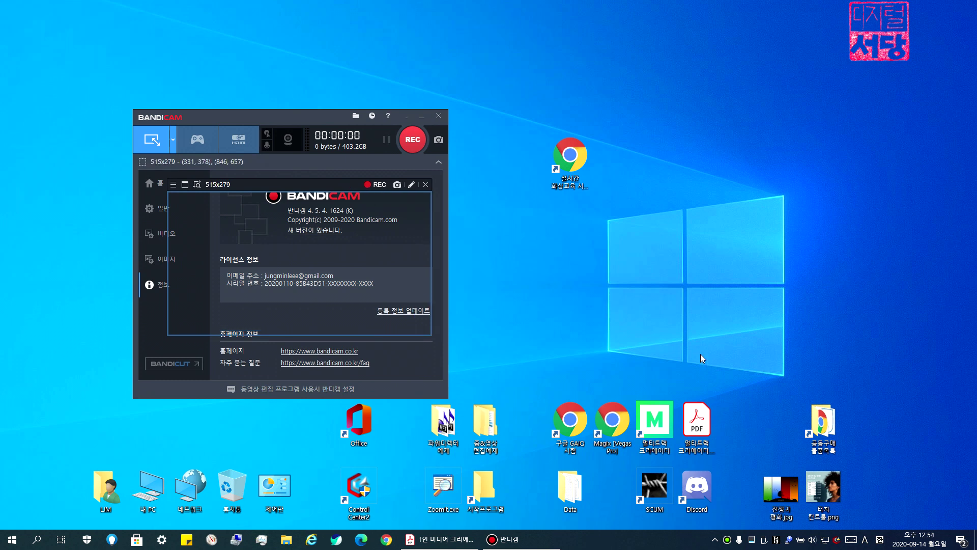
Switch the recording mode to full screen (전체 화면) and reposition the Bandicam window on the desktop
{"action": "left_click", "coordinate": [173, 140]}
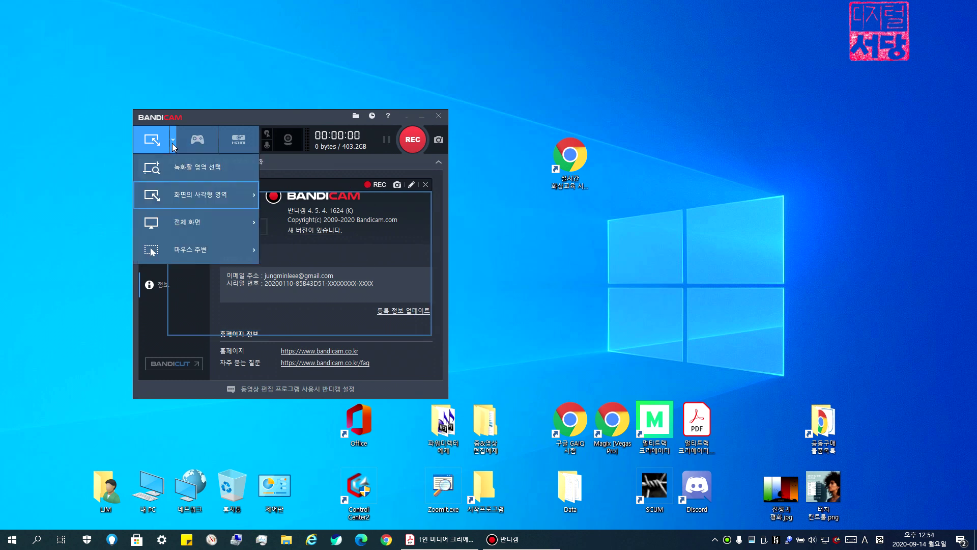
{"action": "left_click", "coordinate": [184, 224]}
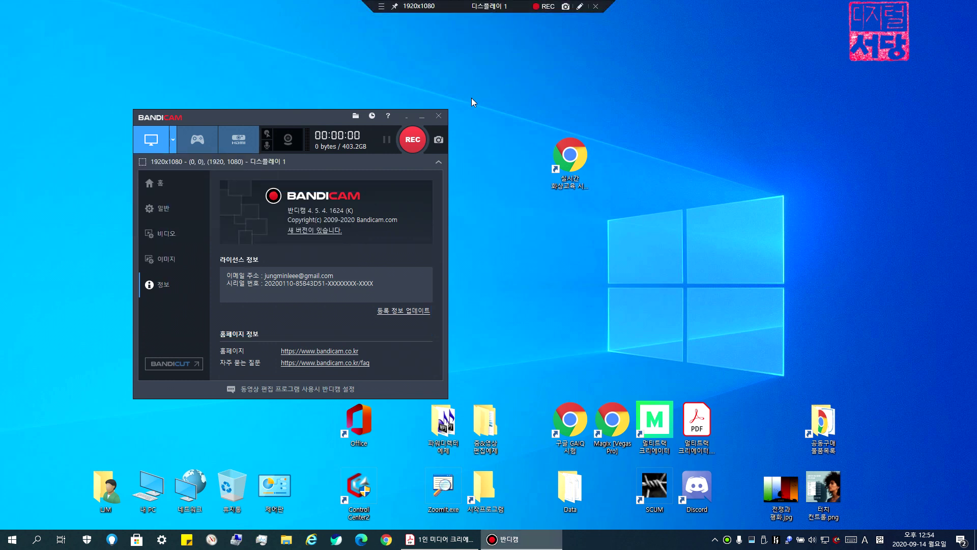
{"action": "left_click_drag", "start_coordinate": [320, 116], "coordinate": [691, 137]}
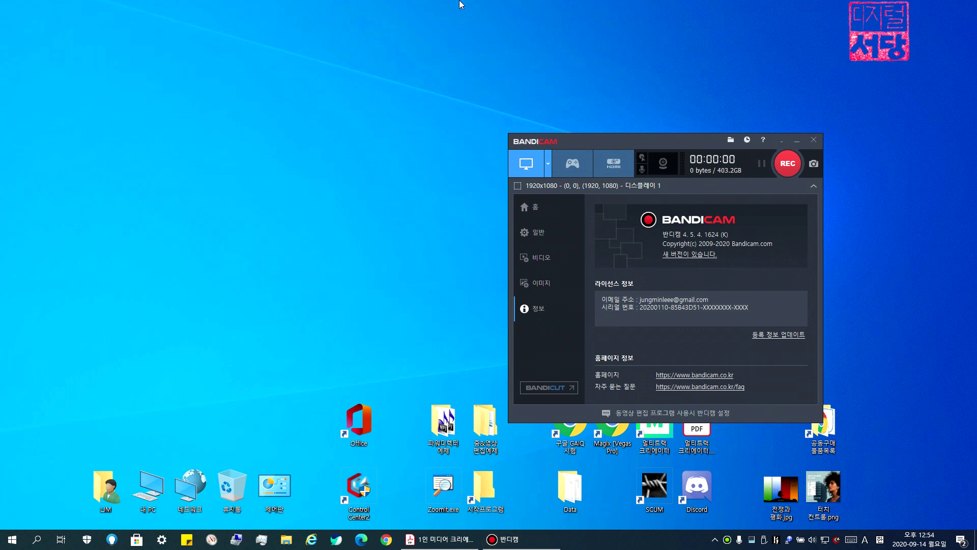
Turn on drawing mode (그리기 모드) and draw a red looping scribble on the desktop and a red circle around the Bandicam logo
{"action": "mouse_move", "coordinate": [462, 4]}
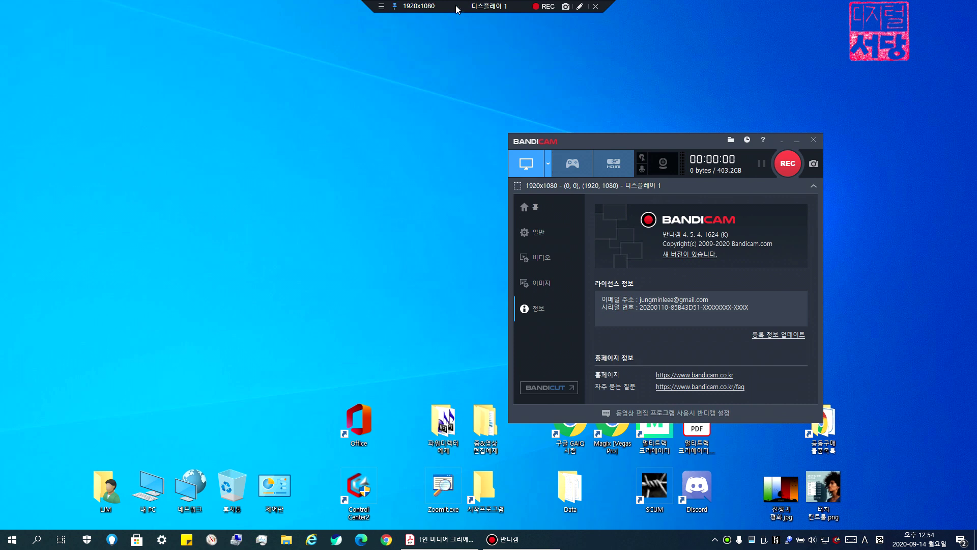
{"action": "left_click", "coordinate": [382, 7]}
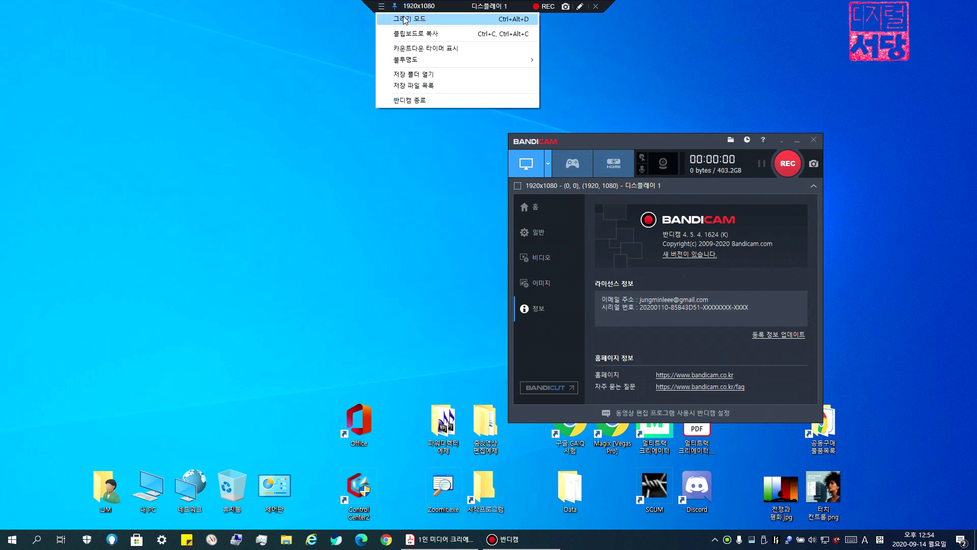
{"action": "left_click", "coordinate": [405, 20]}
{"action": "mouse_move", "coordinate": [217, 160]}
{"action": "left_mouse_down"}
{"action": "mouse_move", "coordinate": [266, 94]}
{"action": "mouse_move", "coordinate": [307, 219]}
{"action": "mouse_move", "coordinate": [441, 209]}
{"action": "mouse_move", "coordinate": [457, 182]}
{"action": "left_mouse_up"}
{"action": "mouse_move", "coordinate": [715, 266]}
{"action": "left_mouse_down"}
{"action": "mouse_move", "coordinate": [739, 188]}
{"action": "mouse_move", "coordinate": [649, 282]}
{"action": "left_mouse_up"}
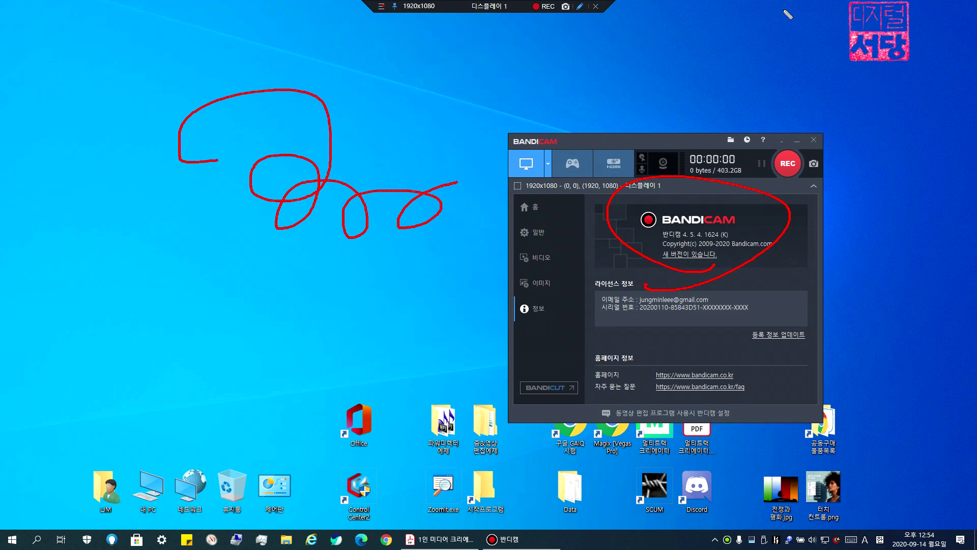
Draw yellow highlighter loops over the end of the desktop scribble and around the Bandicam logo
{"action": "mouse_move", "coordinate": [976, 92]}
{"action": "left_mouse_down"}
{"action": "mouse_move", "coordinate": [866, 93]}
{"action": "mouse_move", "coordinate": [869, 70]}
{"action": "left_mouse_up"}
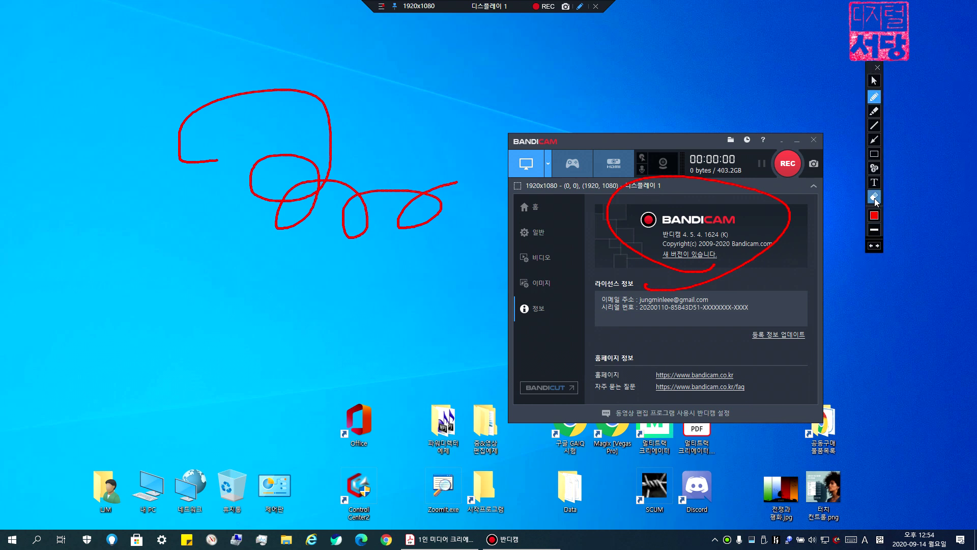
{"action": "left_click_drag", "start_coordinate": [870, 68], "coordinate": [976, 96]}
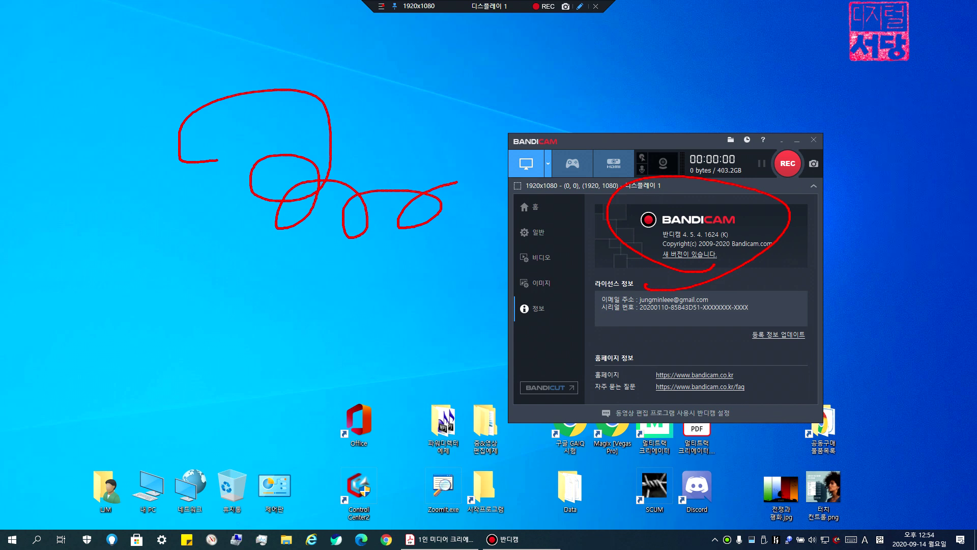
{"action": "left_click_drag", "start_coordinate": [411, 146], "coordinate": [435, 192]}
{"action": "mouse_move", "coordinate": [397, 248]}
{"action": "left_mouse_down"}
{"action": "mouse_move", "coordinate": [473, 239]}
{"action": "mouse_move", "coordinate": [410, 206]}
{"action": "mouse_move", "coordinate": [402, 249]}
{"action": "left_mouse_up"}
{"action": "mouse_move", "coordinate": [605, 267]}
{"action": "left_mouse_down"}
{"action": "mouse_move", "coordinate": [768, 277]}
{"action": "mouse_move", "coordinate": [632, 224]}
{"action": "mouse_move", "coordinate": [747, 278]}
{"action": "left_mouse_up"}
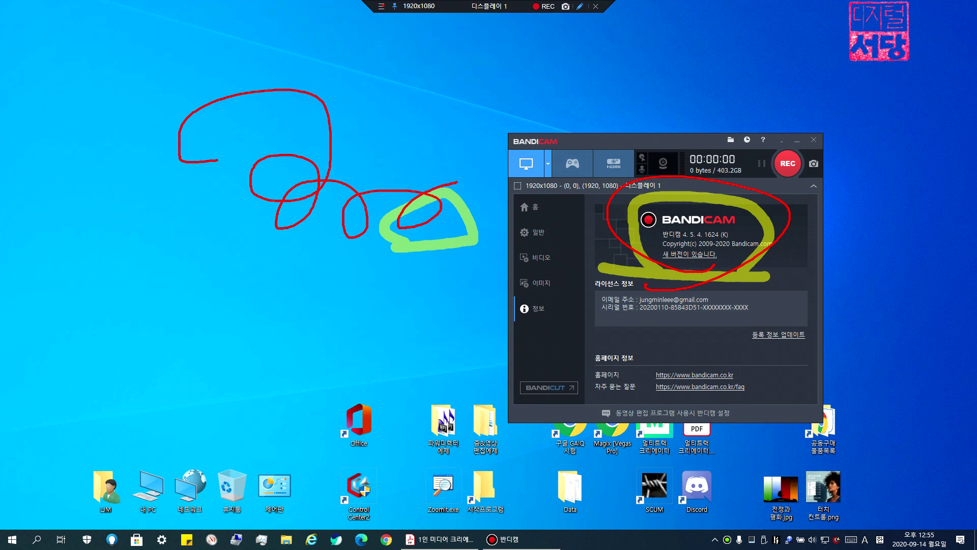
Return the drawing tools to the selection pointer, start the full-screen recording and shift the Bandicam window slightly
{"action": "left_click_drag", "start_coordinate": [976, 45], "coordinate": [859, 49]}
{"action": "left_click", "coordinate": [860, 66]}
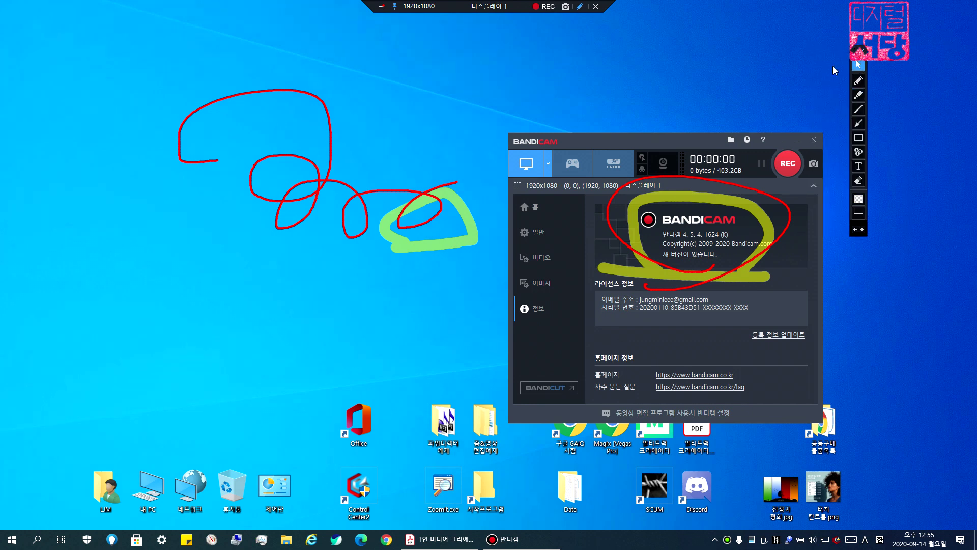
{"action": "left_click", "coordinate": [550, 7]}
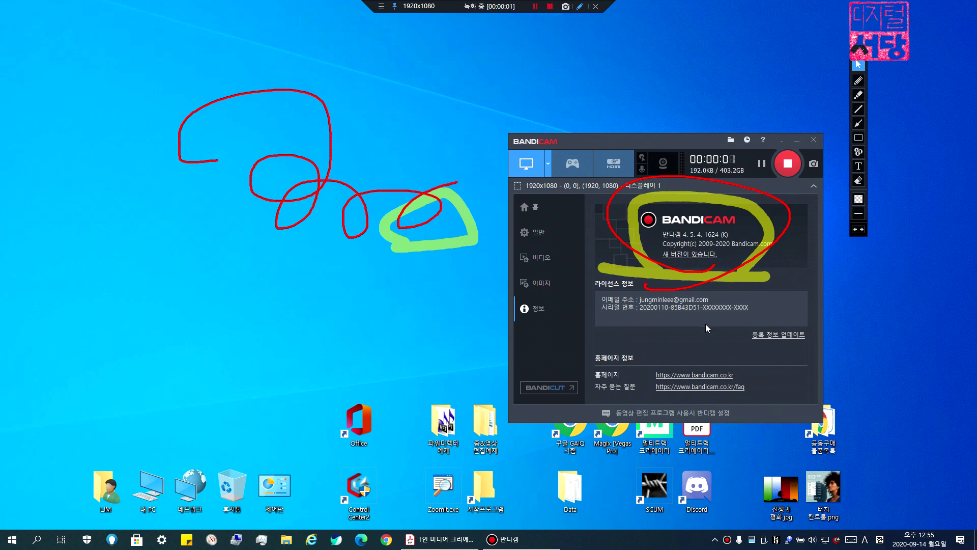
{"action": "mouse_move", "coordinate": [676, 145]}
{"action": "left_mouse_down"}
{"action": "mouse_move", "coordinate": [589, 116]}
{"action": "mouse_move", "coordinate": [656, 94]}
{"action": "left_mouse_up"}
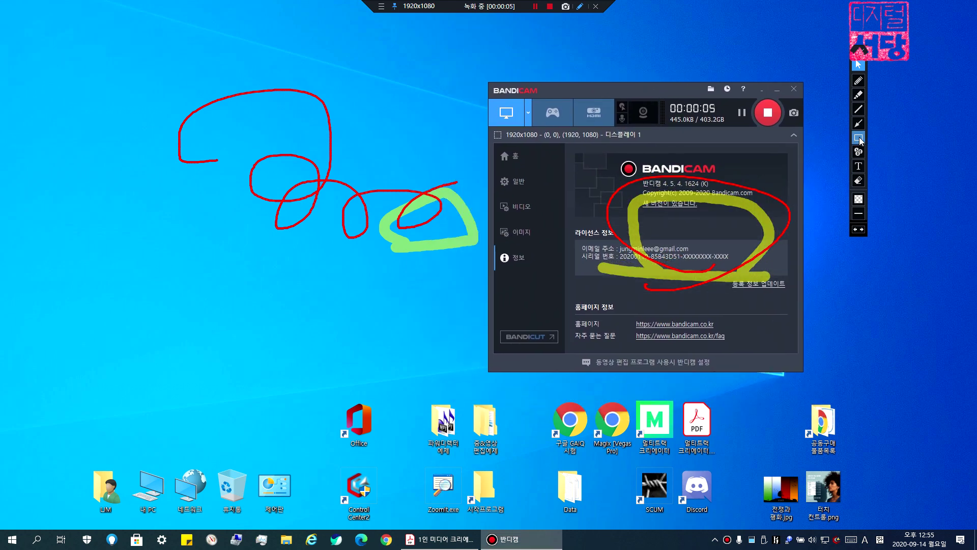
Erase all the red and yellow drawings from the desktop and the Bandicam window with the eraser
{"action": "left_click", "coordinate": [860, 179]}
{"action": "left_click_drag", "start_coordinate": [594, 195], "coordinate": [547, 181]}
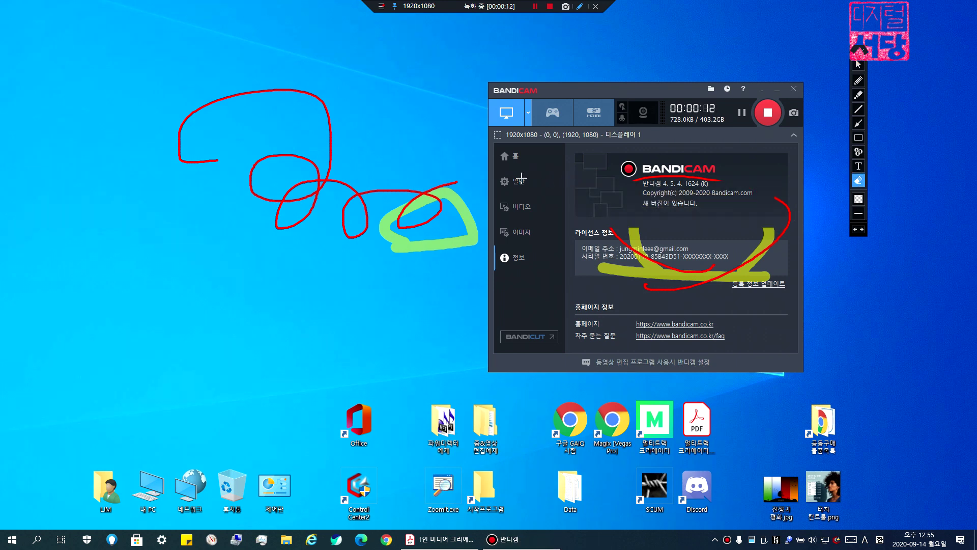
{"action": "left_click_drag", "start_coordinate": [129, 80], "coordinate": [484, 281]}
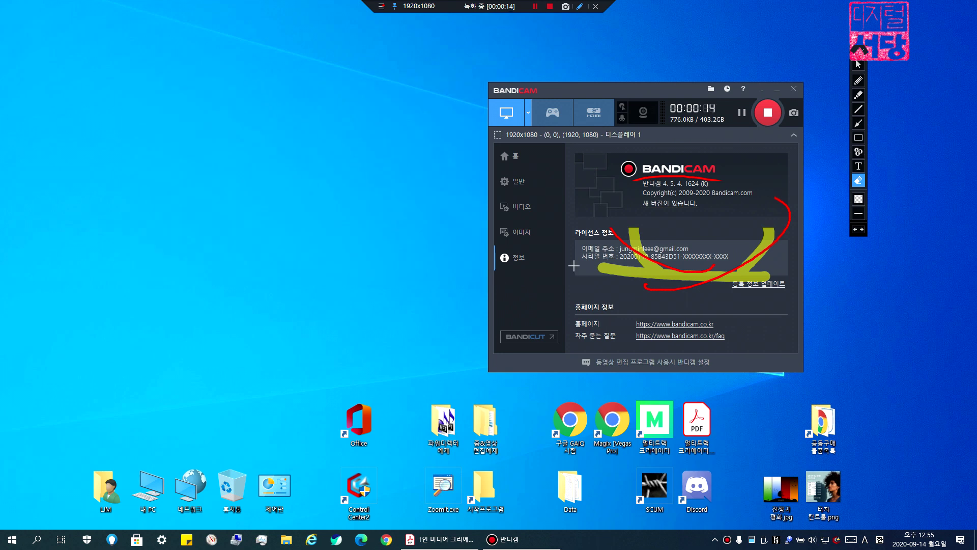
{"action": "left_click_drag", "start_coordinate": [540, 134], "coordinate": [826, 324]}
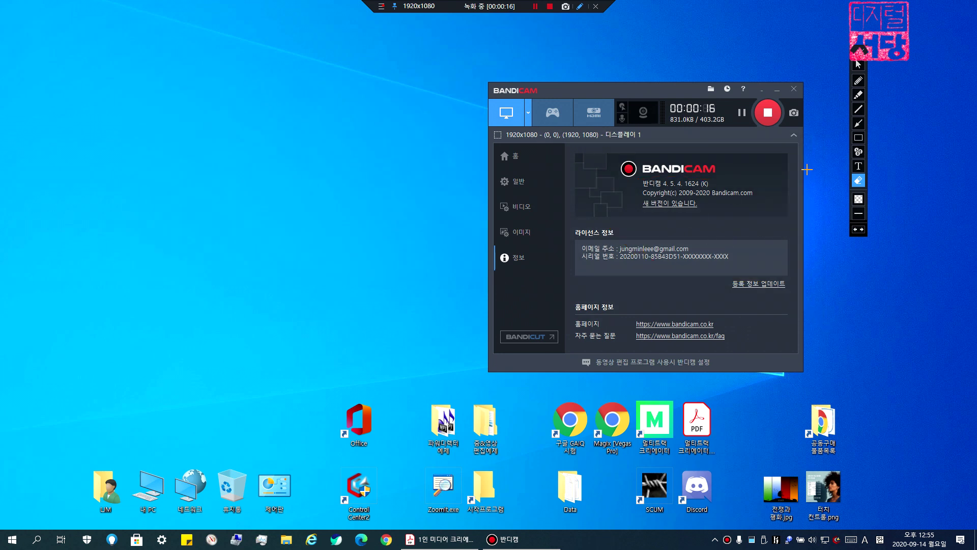
Draw two crossing straight red lines on the desktop and circle the Bandicam logo with the yellow highlighter
{"action": "left_click", "coordinate": [858, 94]}
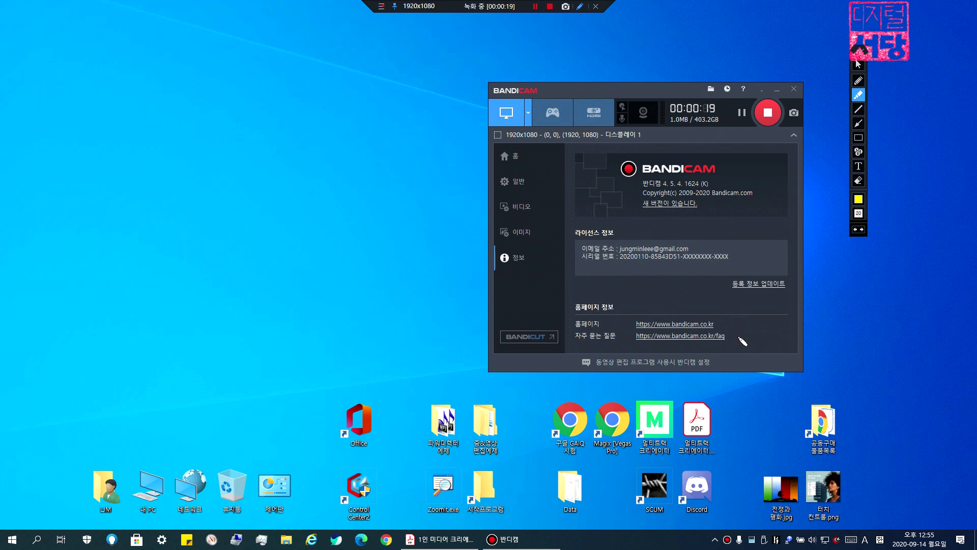
{"action": "left_click", "coordinate": [859, 108]}
{"action": "left_click_drag", "start_coordinate": [48, 176], "coordinate": [615, 189]}
{"action": "left_click_drag", "start_coordinate": [237, 291], "coordinate": [387, 143]}
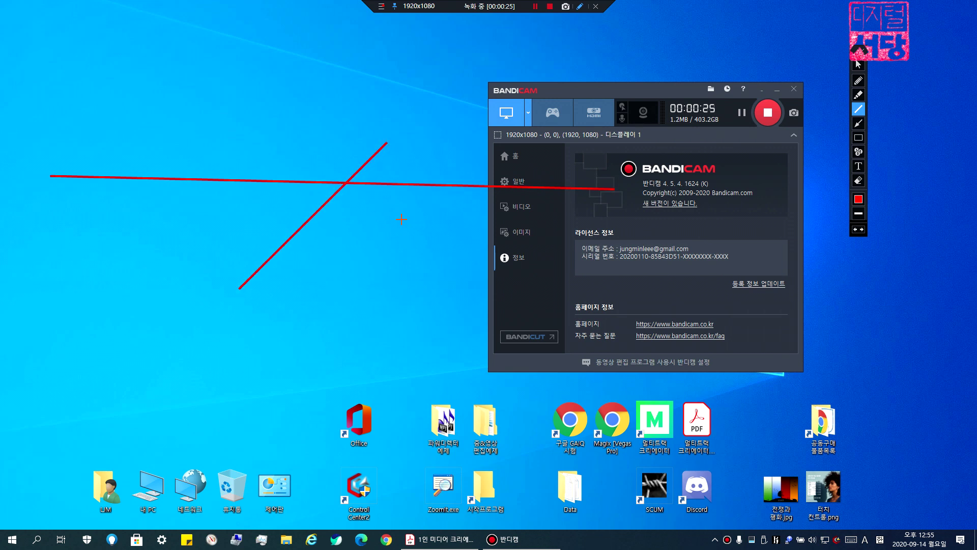
{"action": "left_click", "coordinate": [858, 94]}
{"action": "mouse_move", "coordinate": [681, 238]}
{"action": "left_mouse_down"}
{"action": "mouse_move", "coordinate": [625, 194]}
{"action": "mouse_move", "coordinate": [738, 173]}
{"action": "mouse_move", "coordinate": [682, 242]}
{"action": "left_mouse_up"}
Set the highlighter colour to white and draw one loop over the Bandicam window and one on the desktop
{"action": "left_click", "coordinate": [858, 199]}
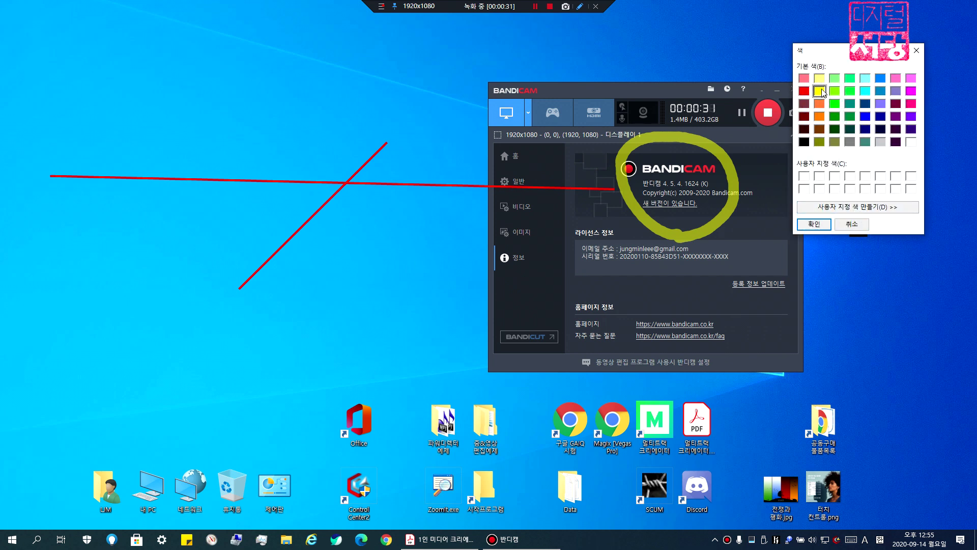
{"action": "left_click", "coordinate": [911, 142]}
{"action": "left_click", "coordinate": [814, 224]}
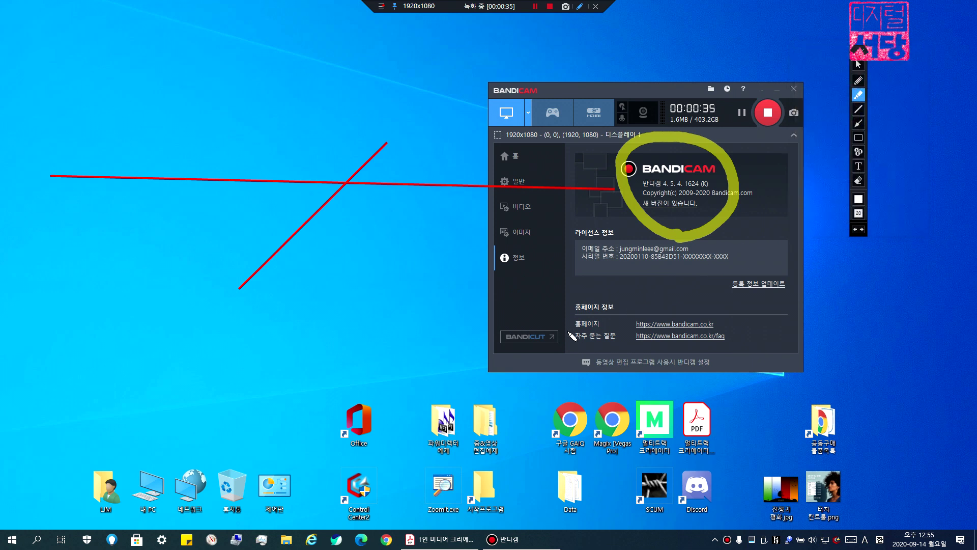
{"action": "mouse_move", "coordinate": [572, 331]}
{"action": "left_mouse_down"}
{"action": "mouse_move", "coordinate": [631, 291]}
{"action": "mouse_move", "coordinate": [579, 326]}
{"action": "left_mouse_up"}
{"action": "mouse_move", "coordinate": [371, 307]}
{"action": "left_mouse_down"}
{"action": "mouse_move", "coordinate": [315, 270]}
{"action": "mouse_move", "coordinate": [388, 303]}
{"action": "left_mouse_up"}
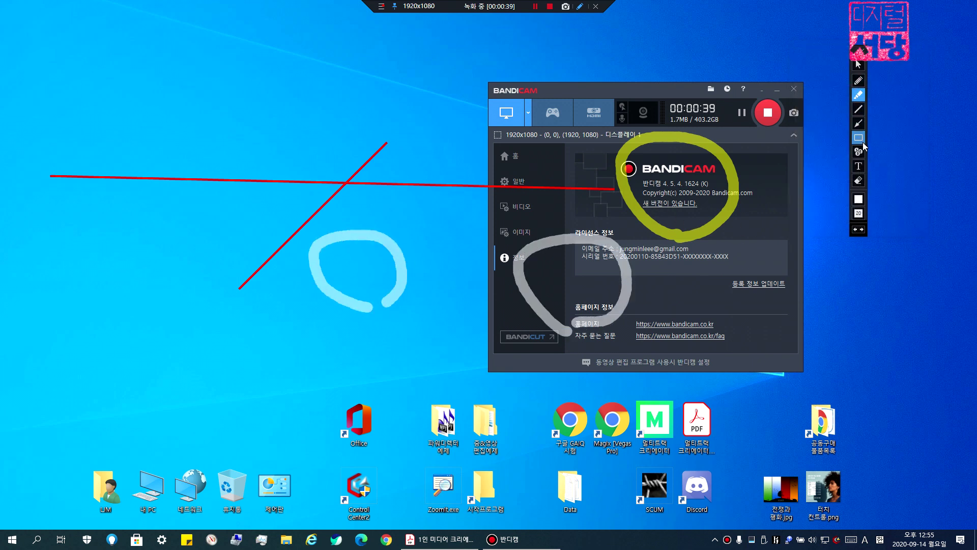
Erase the lines and highlighter loops from the screen and return to the selection pointer
{"action": "left_click", "coordinate": [858, 180]}
{"action": "mouse_move", "coordinate": [41, 98]}
{"action": "left_mouse_down"}
{"action": "mouse_move", "coordinate": [644, 381]}
{"action": "mouse_move", "coordinate": [810, 379]}
{"action": "left_mouse_up"}
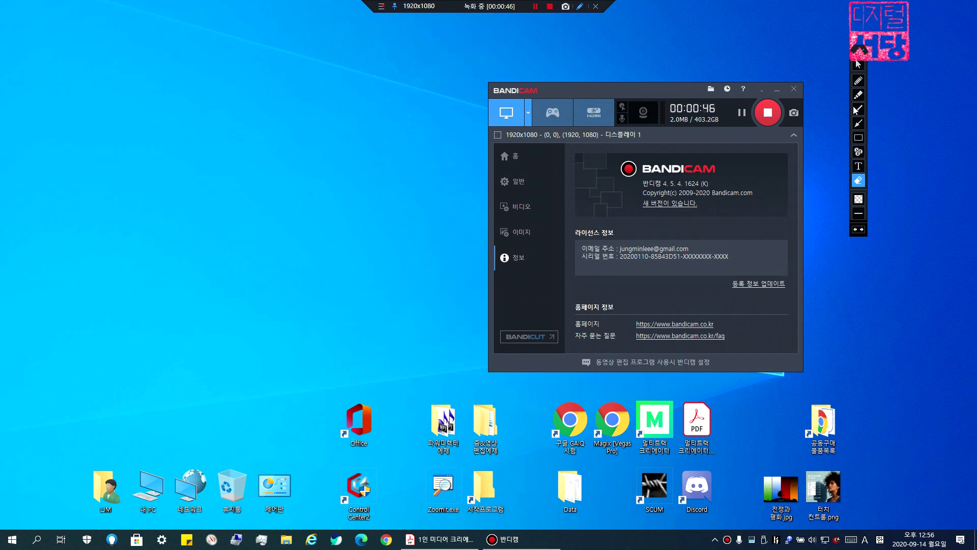
{"action": "left_click", "coordinate": [858, 81]}
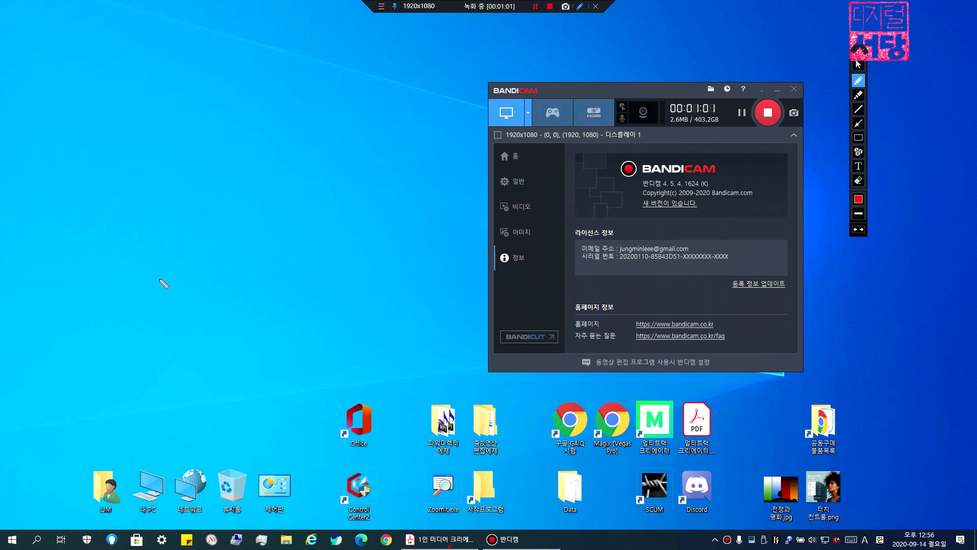
{"action": "left_click", "coordinate": [859, 65]}
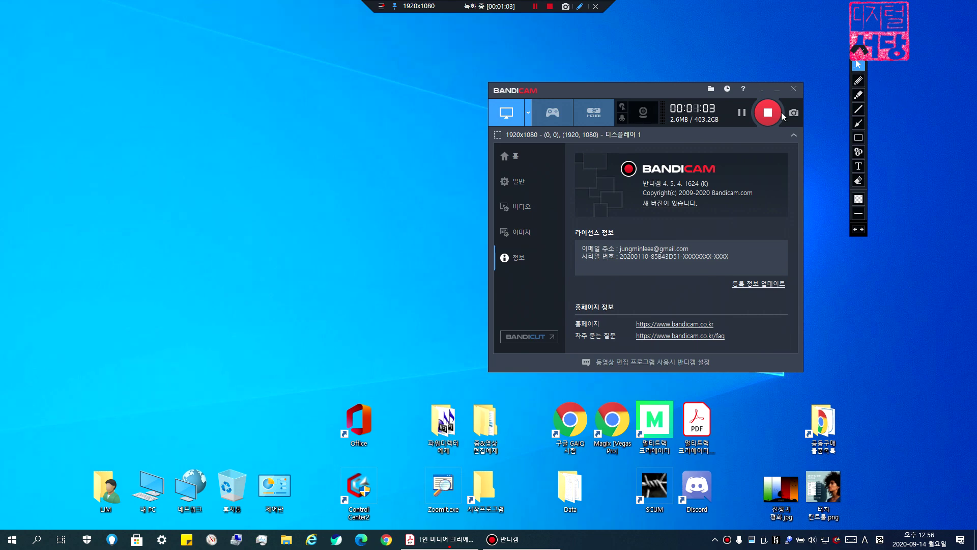
Switch to the PDF in Adobe Acrobat, select the 반디캠 item on page 13, and return to the Bandicam window
{"action": "left_click", "coordinate": [441, 539]}
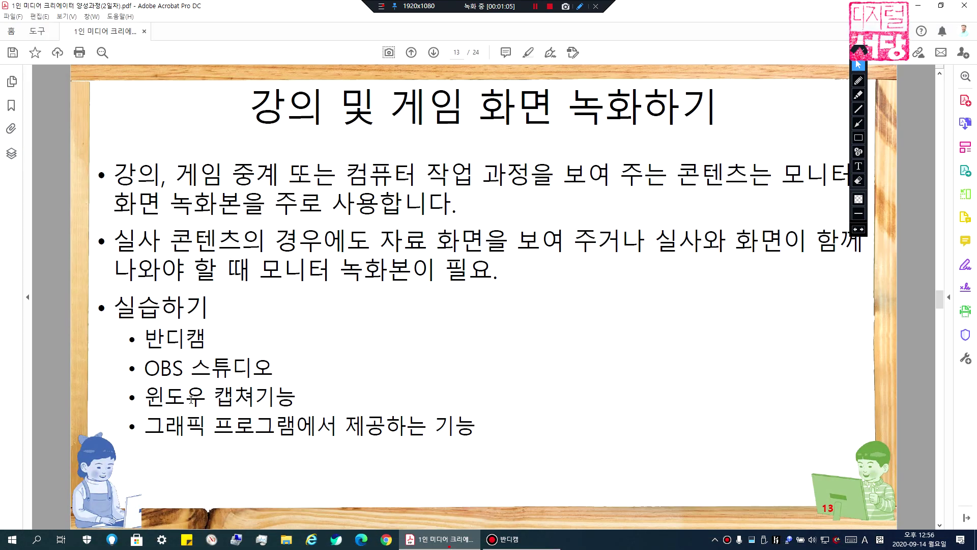
{"action": "left_click_drag", "start_coordinate": [145, 341], "coordinate": [219, 342]}
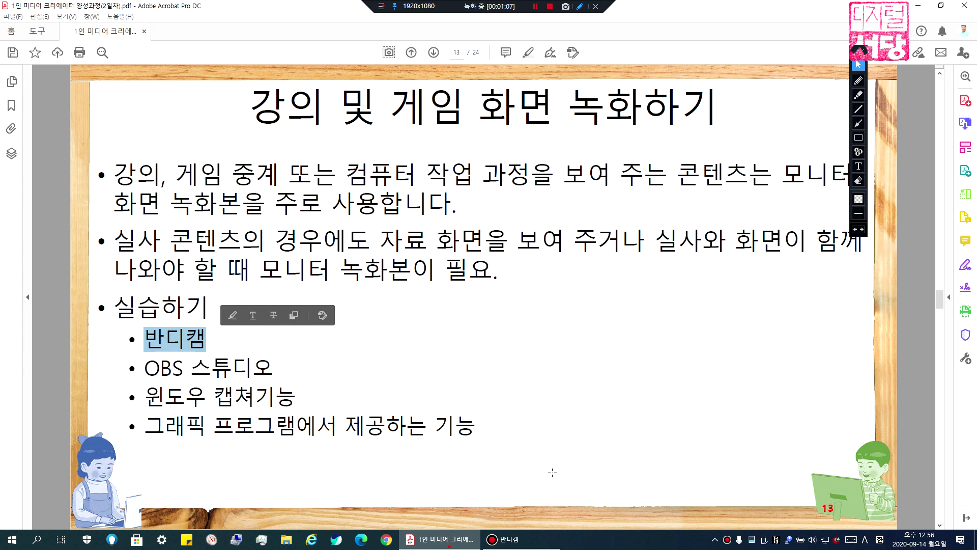
{"action": "left_click", "coordinate": [446, 540]}
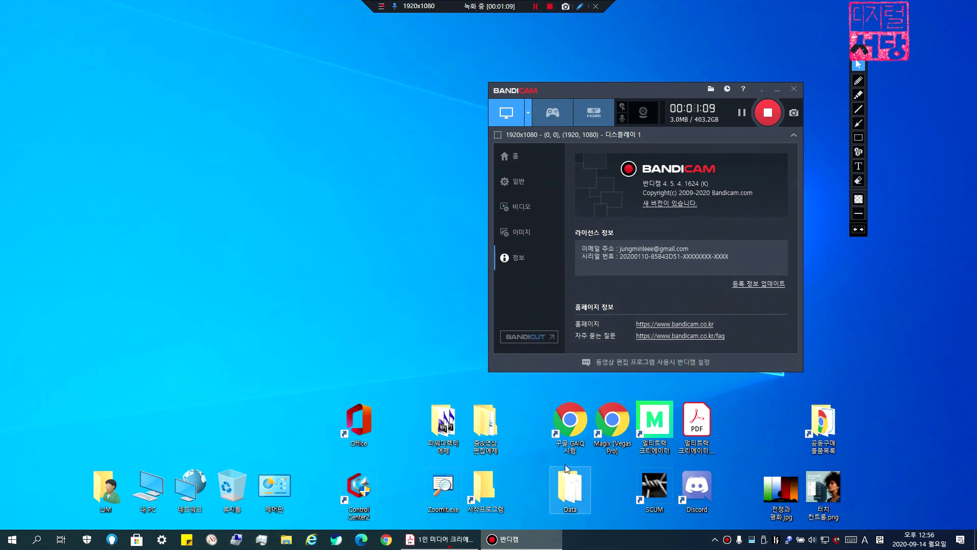
Hide the drawing toolbar, and pause and resume the screen recording
{"action": "left_click", "coordinate": [859, 62]}
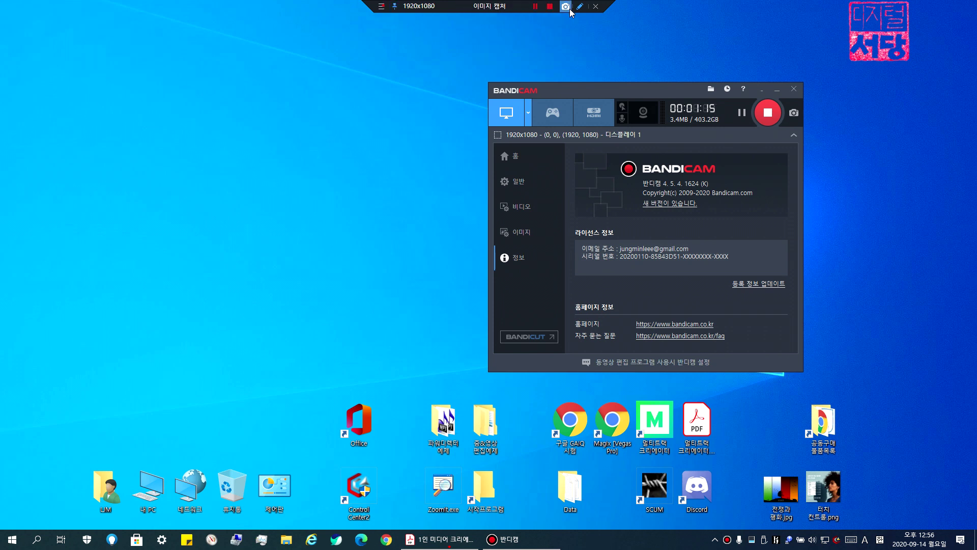
{"action": "left_click", "coordinate": [535, 7]}
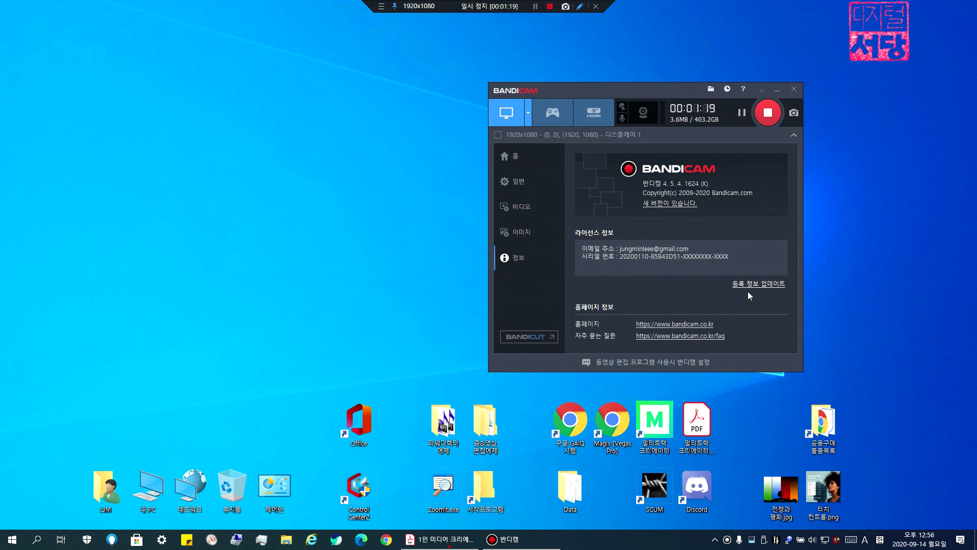
{"action": "left_click", "coordinate": [741, 113]}
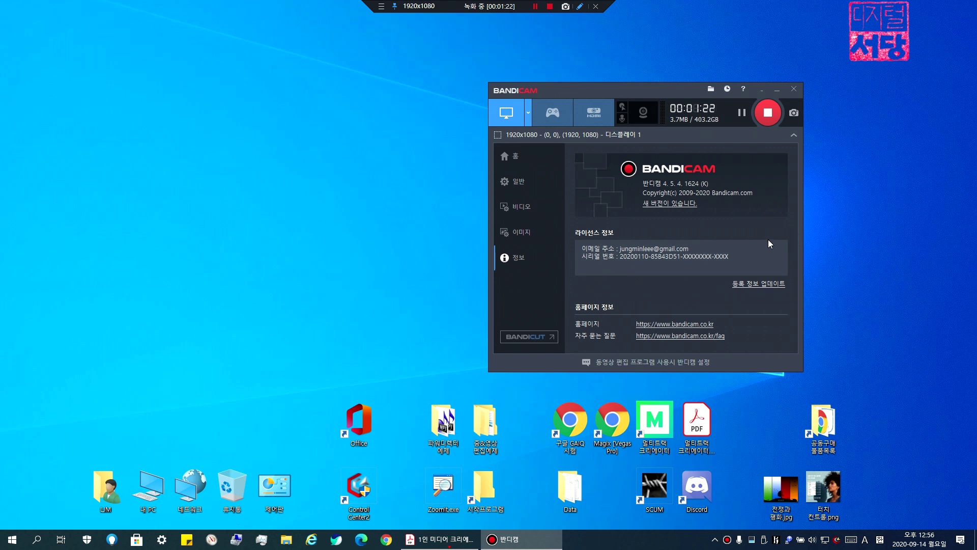
Move the Bandicam window to the upper middle of the desktop and stop the recording
{"action": "left_click_drag", "start_coordinate": [606, 91], "coordinate": [440, 63]}
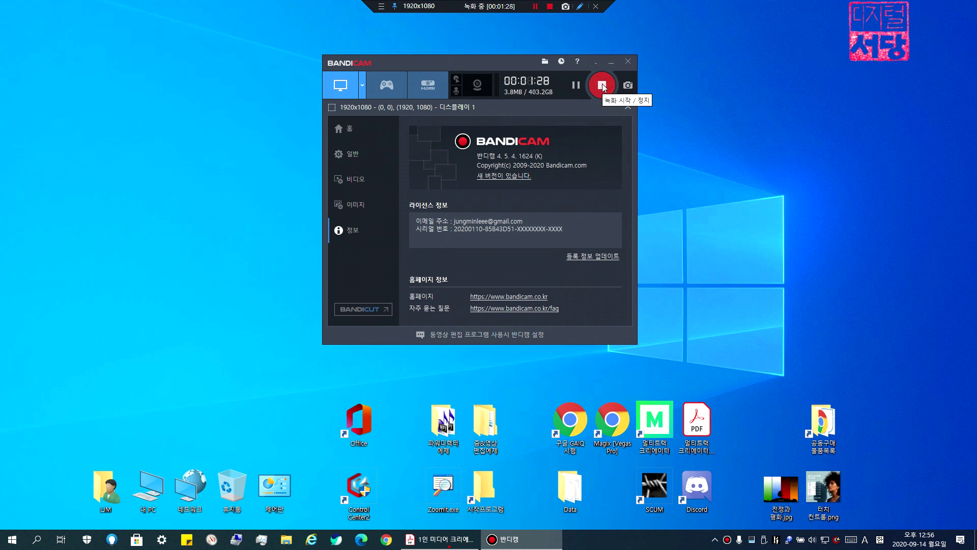
{"action": "key", "text": "F12"}
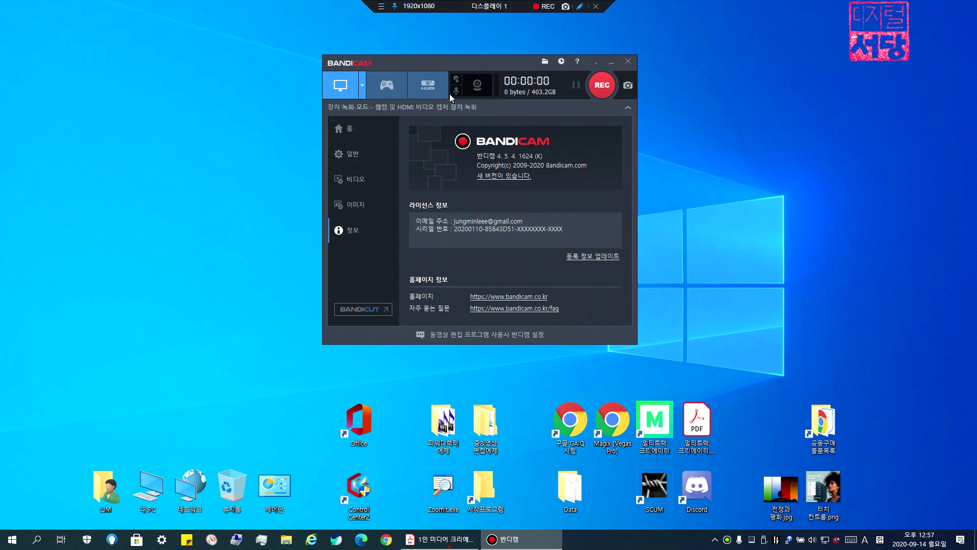
Switch between game recording mode and screen recording mode, and look through the capture bar's options
{"action": "left_click", "coordinate": [383, 92]}
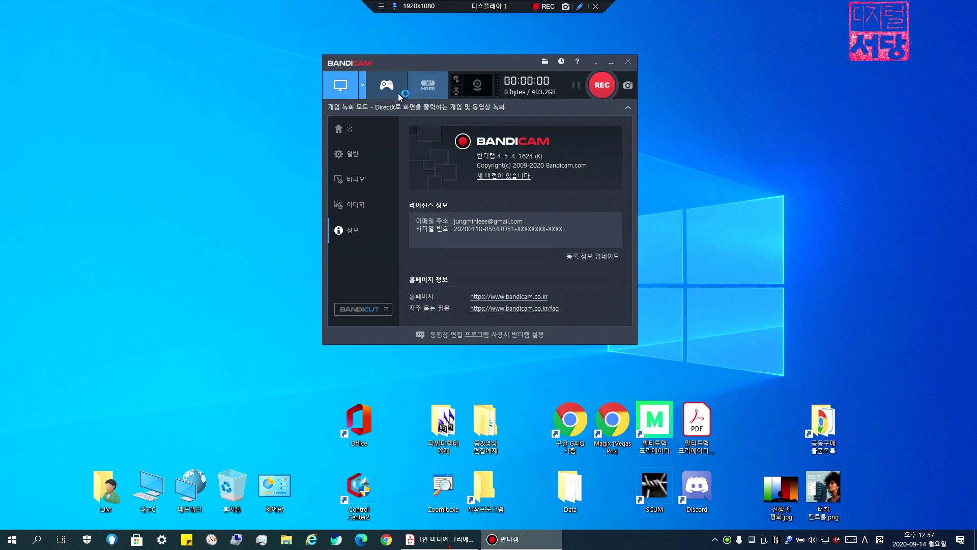
{"action": "left_click", "coordinate": [337, 90]}
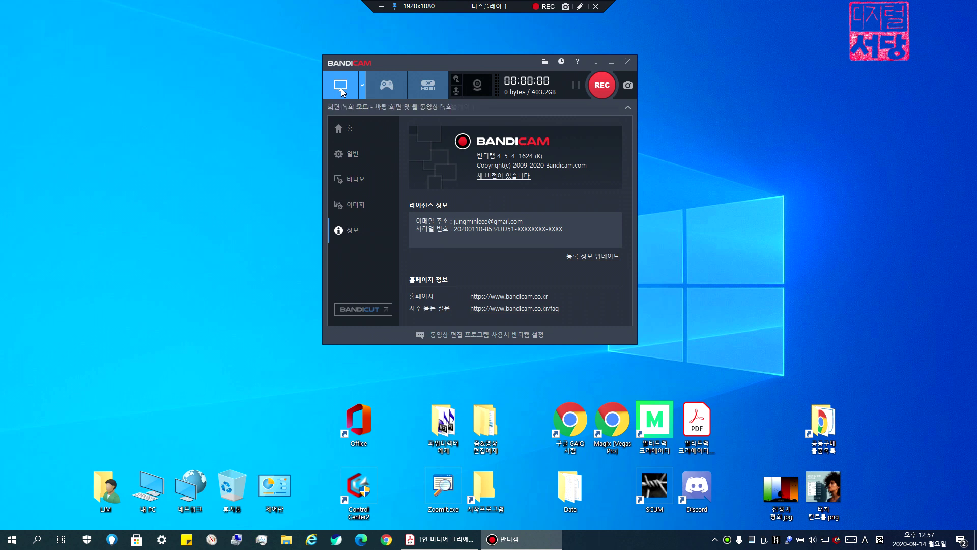
{"action": "left_click", "coordinate": [384, 90]}
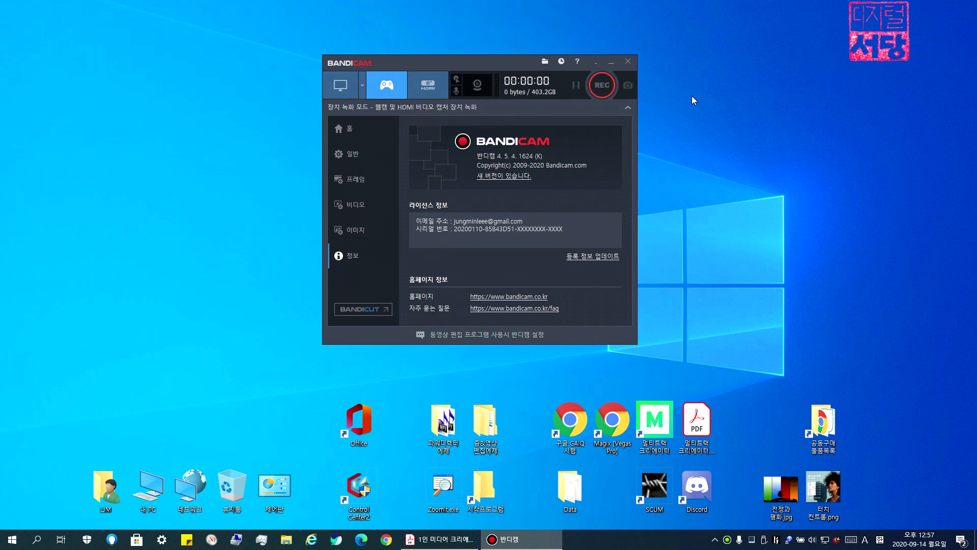
{"action": "left_click", "coordinate": [340, 87]}
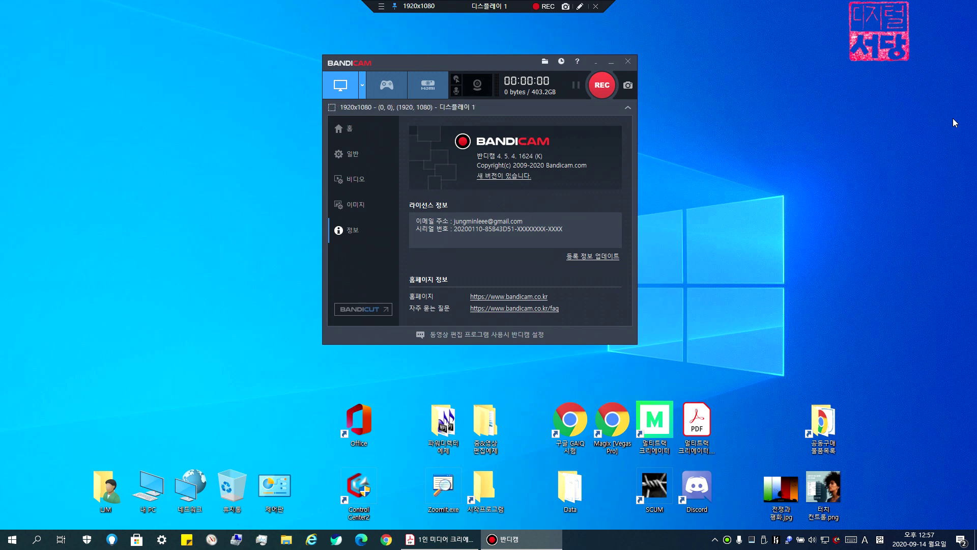
{"action": "left_click", "coordinate": [381, 7]}
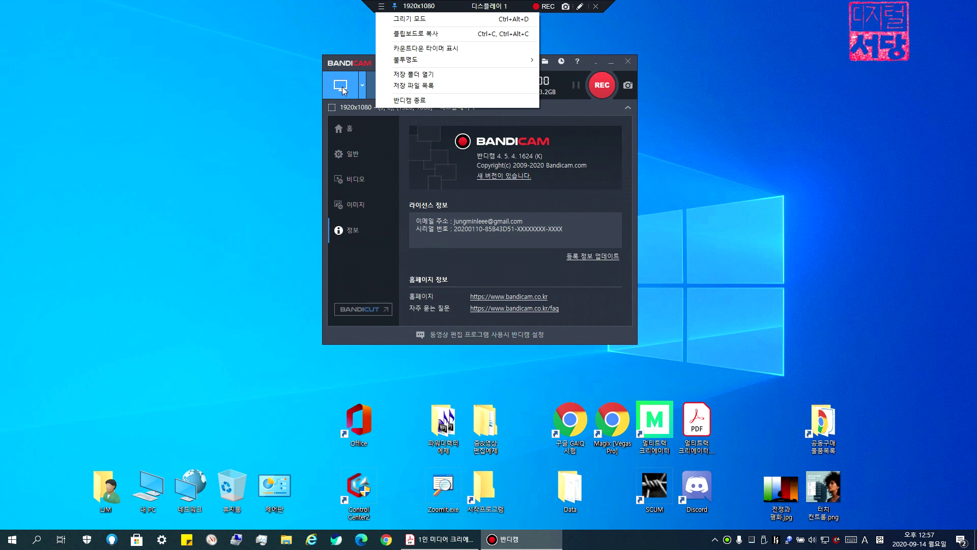
{"action": "left_click", "coordinate": [292, 78]}
Preview the BisonCam, NB Pro webcam at 1920 x 1080, 30.00 fps in device recording mode and return to screen recording mode
{"action": "left_click", "coordinate": [385, 88]}
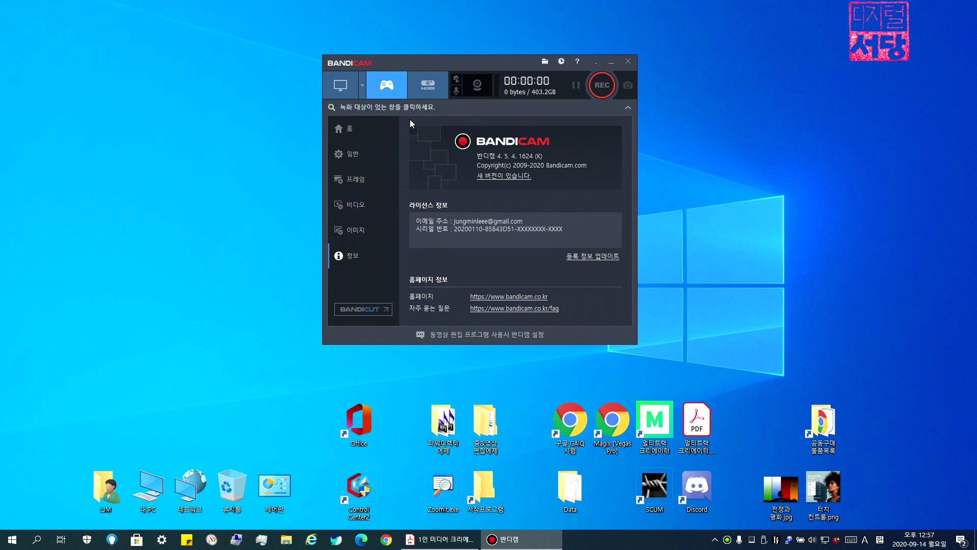
{"action": "left_click", "coordinate": [421, 92]}
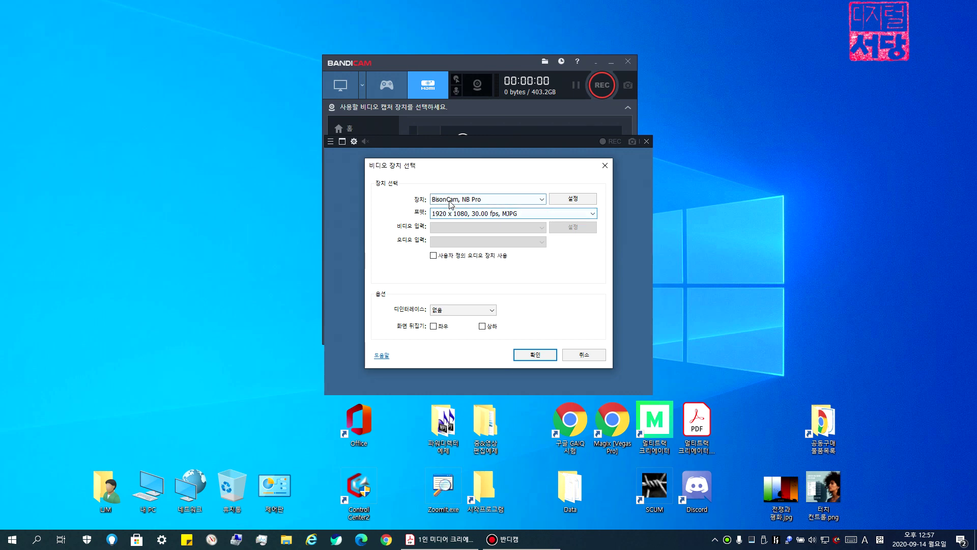
{"action": "key", "text": "super"}
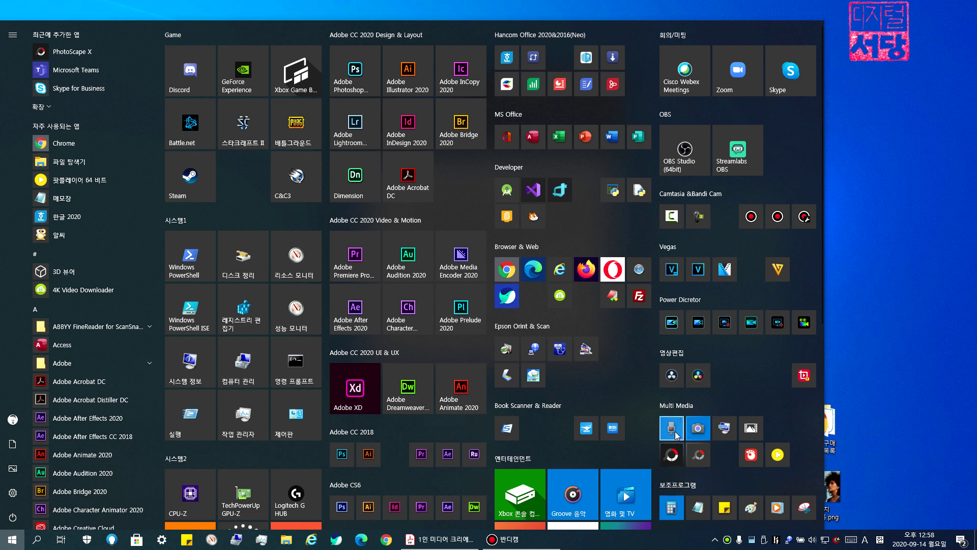
{"action": "left_click", "coordinate": [698, 428]}
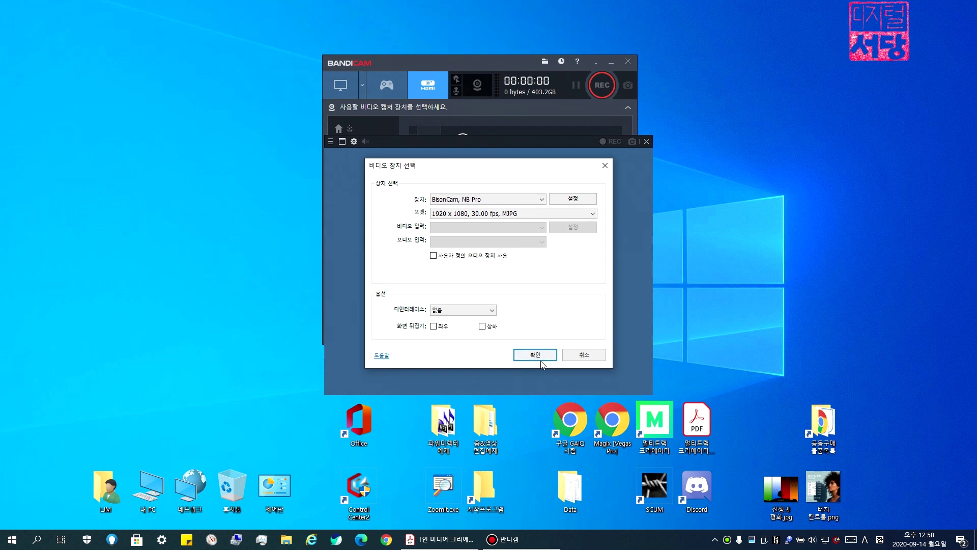
{"action": "left_click", "coordinate": [536, 356]}
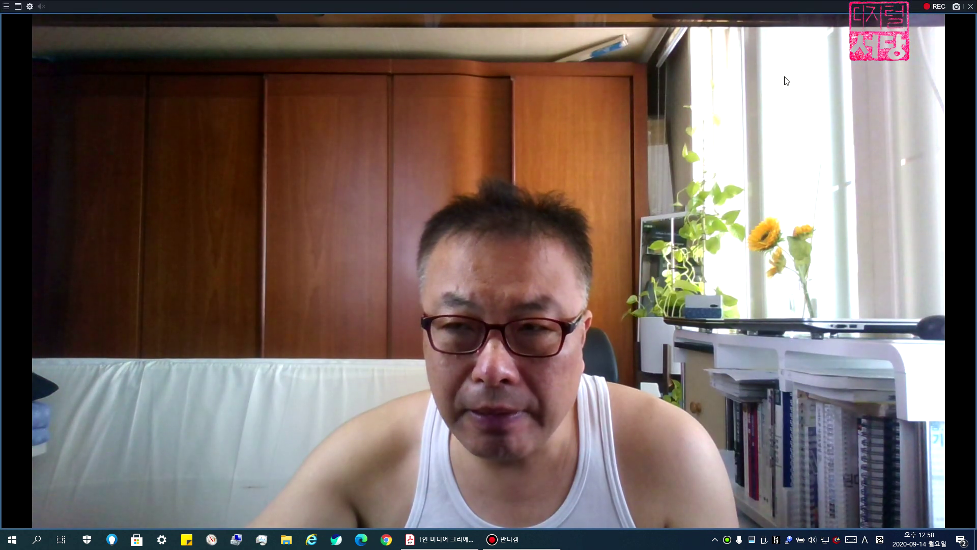
{"action": "left_click", "coordinate": [971, 6]}
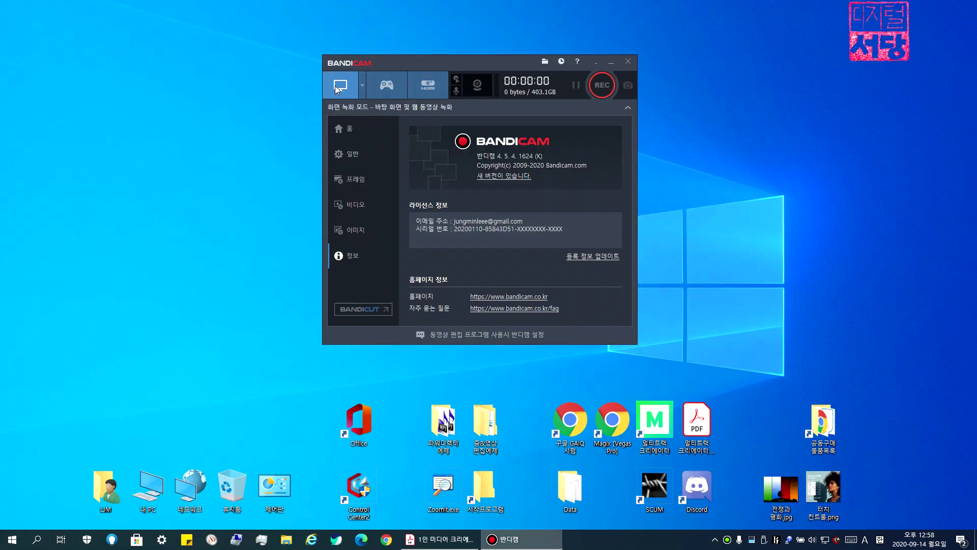
{"action": "left_click", "coordinate": [338, 87]}
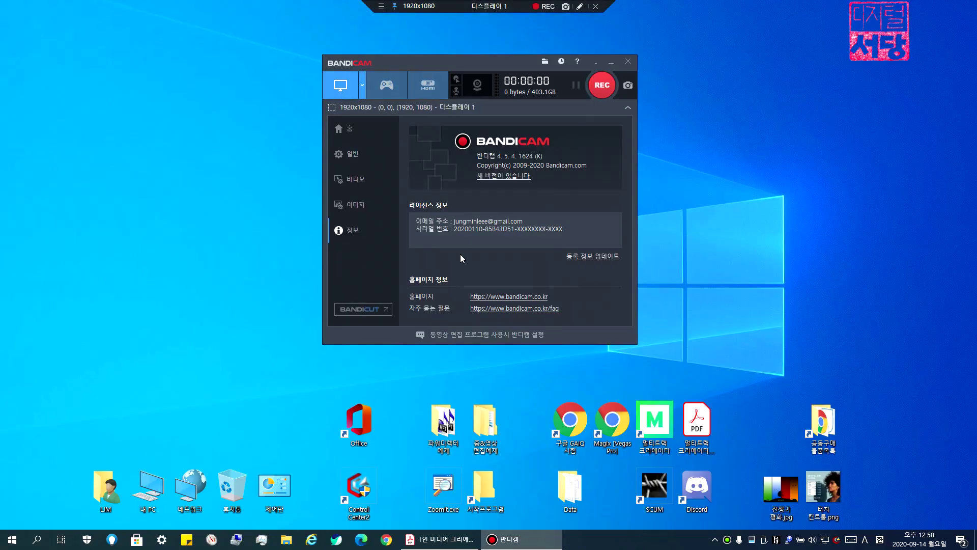
Turn the webcam overlay on and off again in the recording settings and close them
{"action": "left_click", "coordinate": [474, 88]}
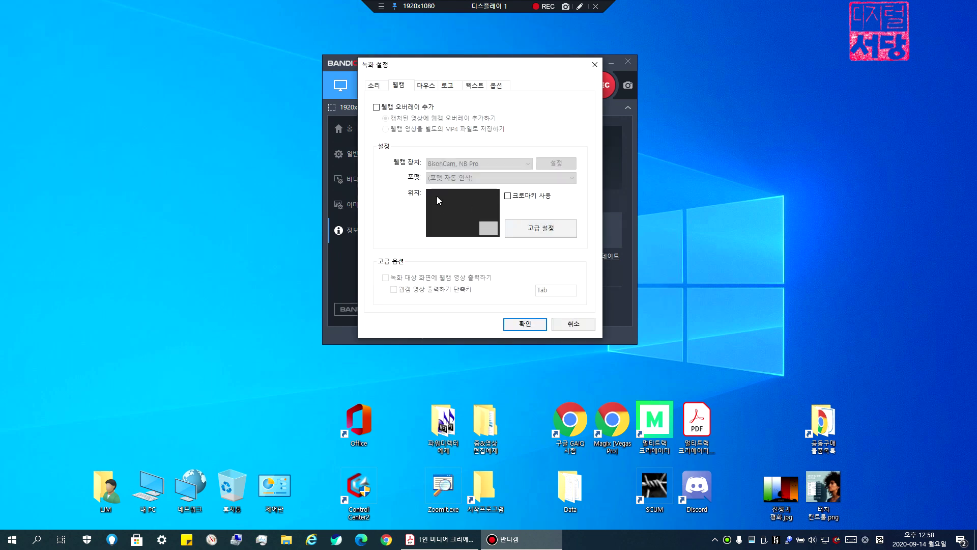
{"action": "left_click", "coordinate": [376, 107]}
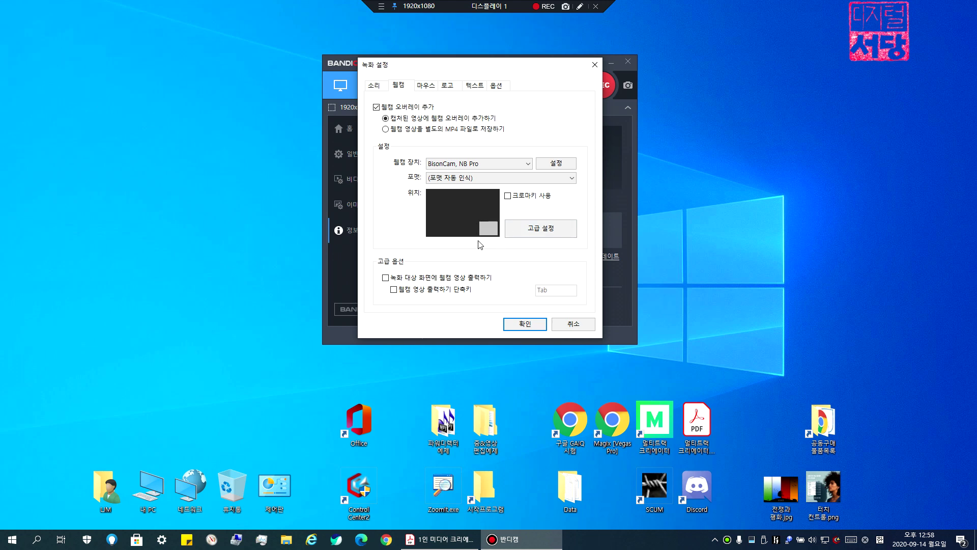
{"action": "left_click", "coordinate": [376, 107]}
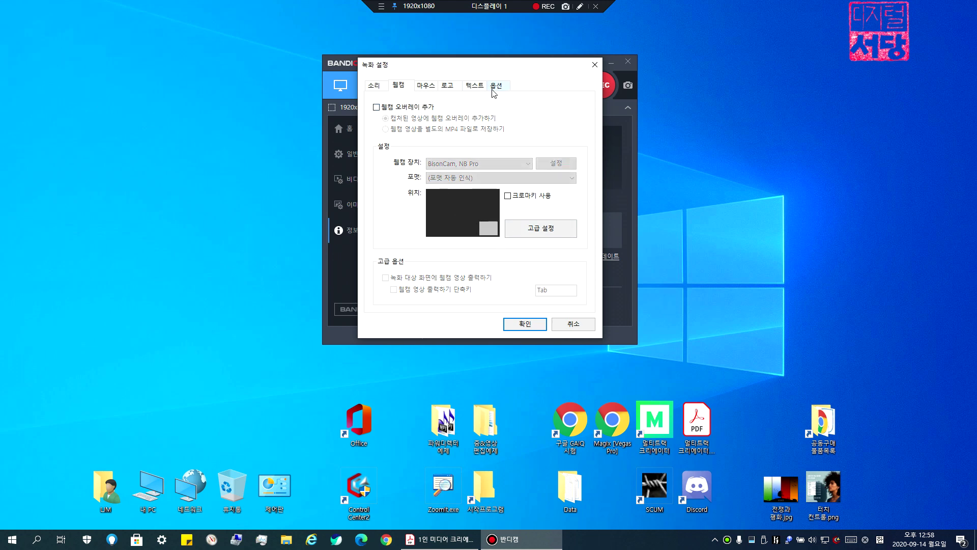
{"action": "left_click", "coordinate": [494, 89]}
{"action": "left_click", "coordinate": [525, 324]}
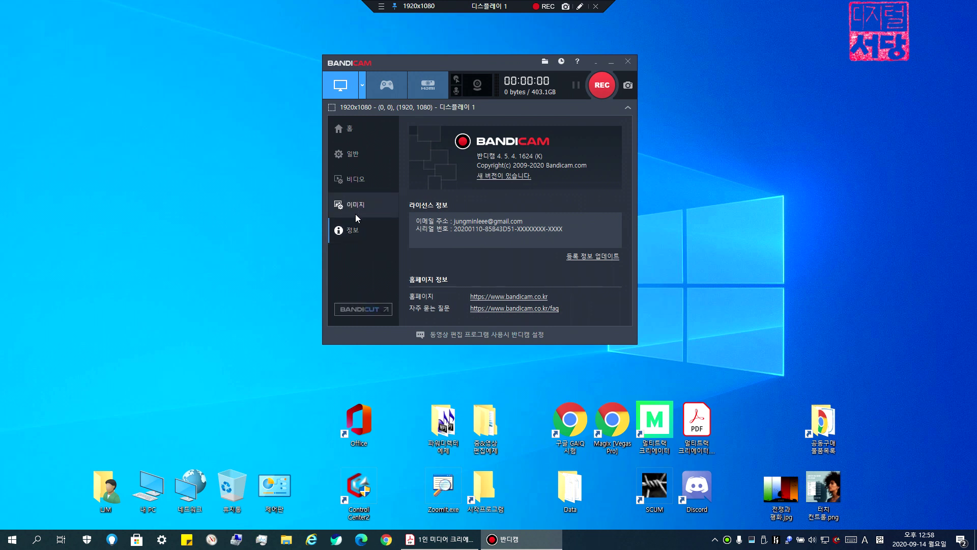
Open the save folder from the general options, play the recorded MP4, and close the player and folder
{"action": "left_click", "coordinate": [353, 153]}
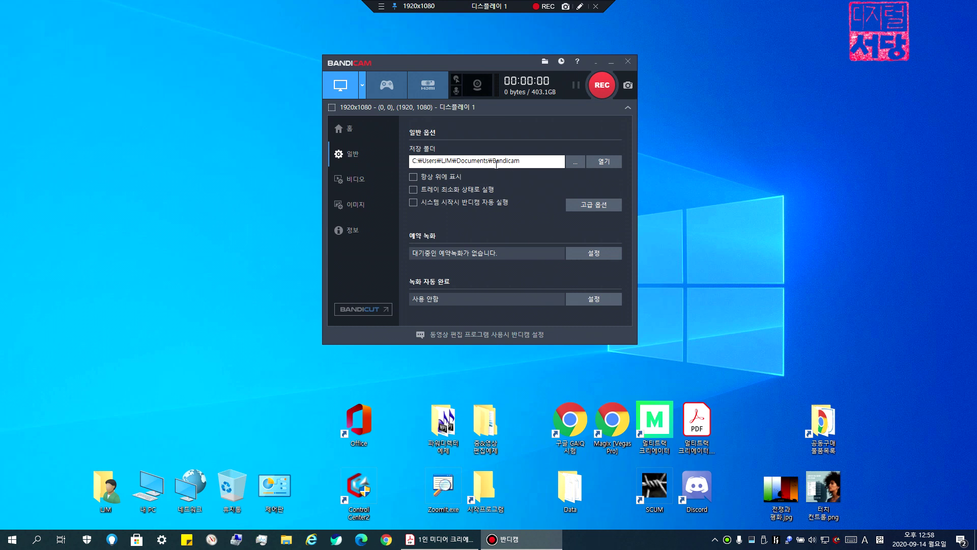
{"action": "left_click", "coordinate": [603, 163]}
{"action": "left_click_drag", "start_coordinate": [0, 51], "coordinate": [499, 0]}
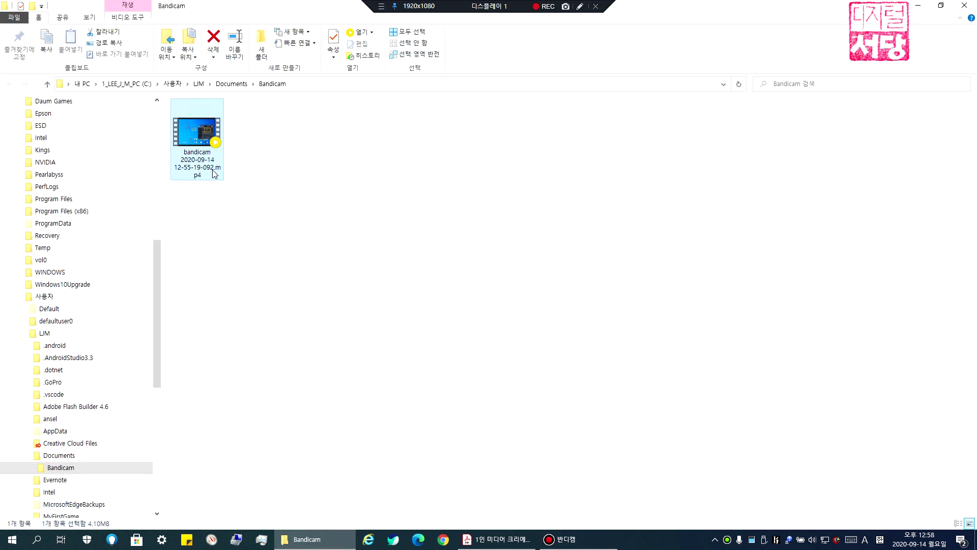
{"action": "double_click", "coordinate": [198, 145]}
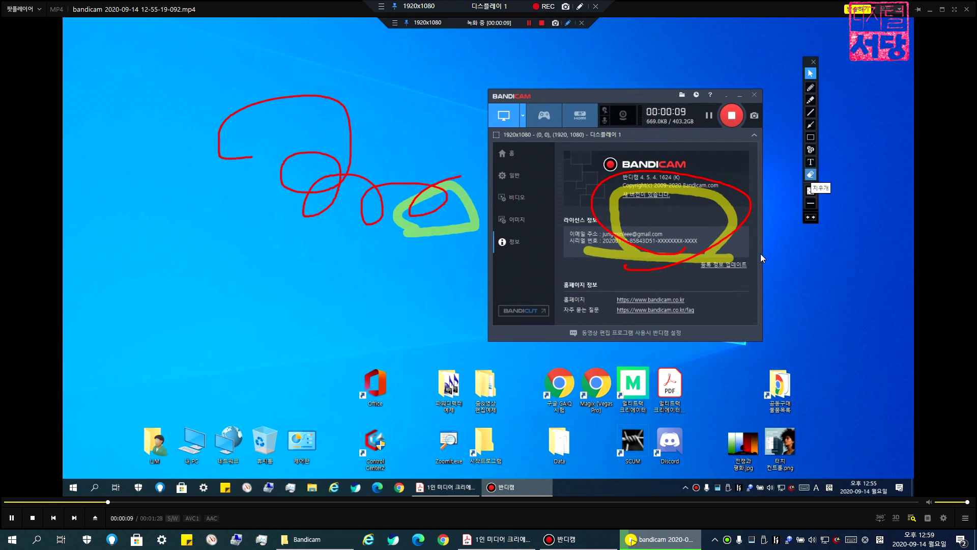
{"action": "left_click", "coordinate": [967, 10]}
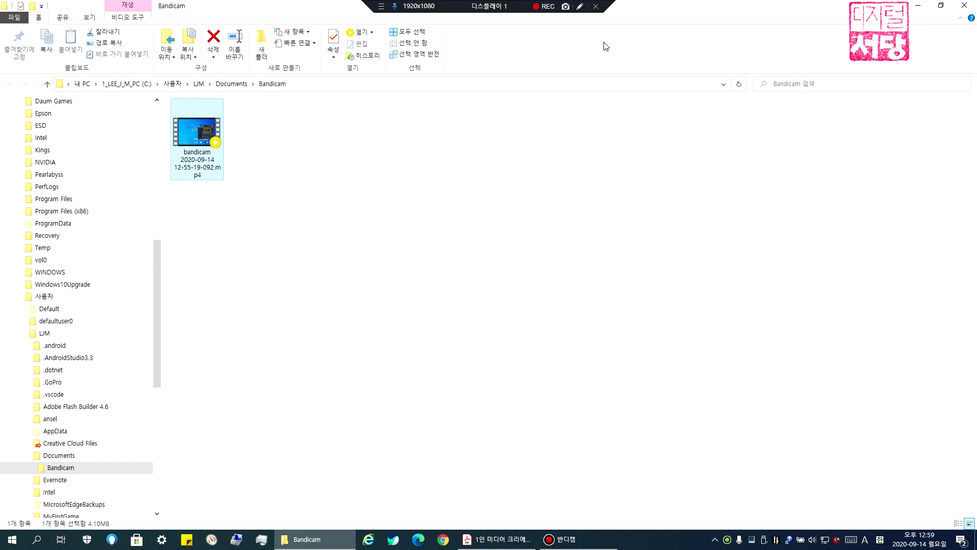
{"action": "left_click_drag", "start_coordinate": [705, 14], "coordinate": [0, 69]}
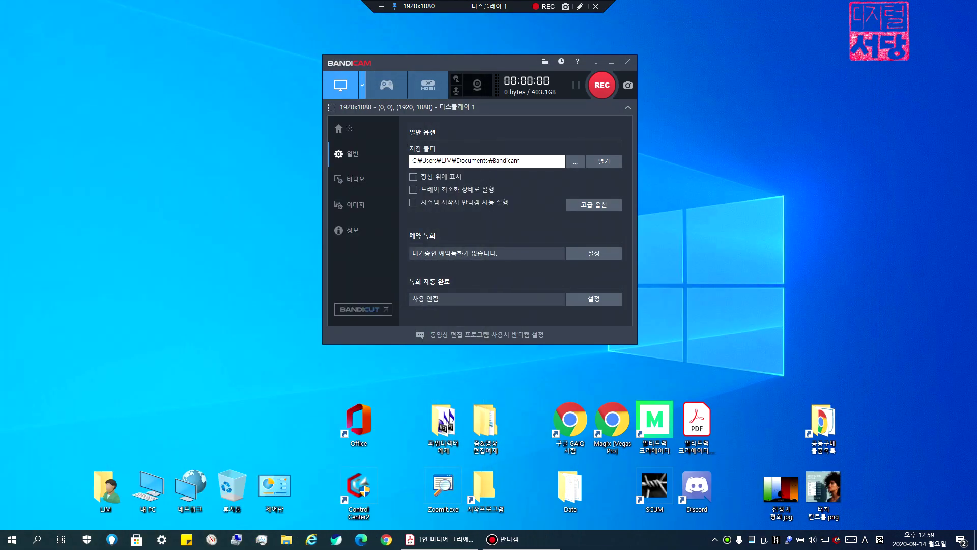
Open the sound recording settings and turn 소리 녹음 하기 off and back on
{"action": "left_click", "coordinate": [456, 94]}
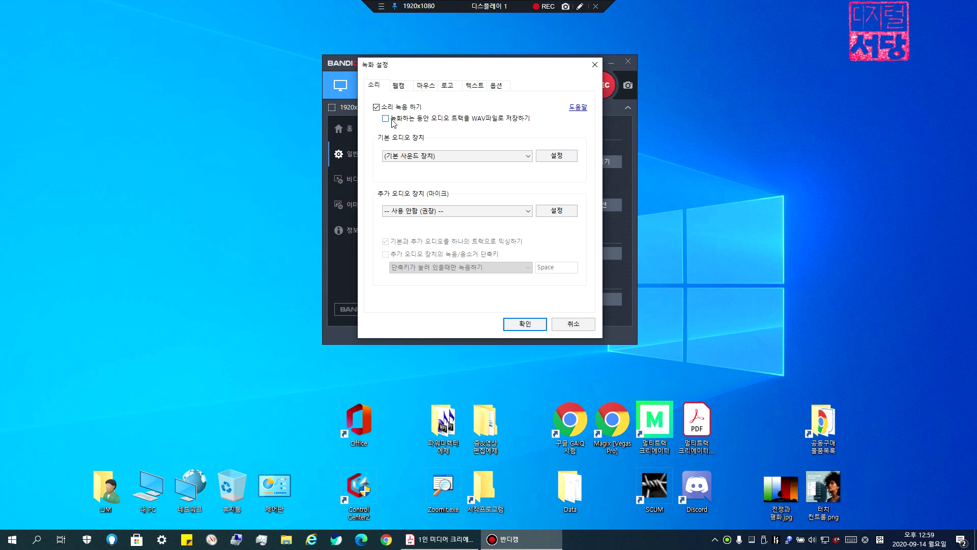
{"action": "left_click", "coordinate": [401, 155]}
{"action": "left_click", "coordinate": [400, 155]}
{"action": "left_click", "coordinate": [376, 108]}
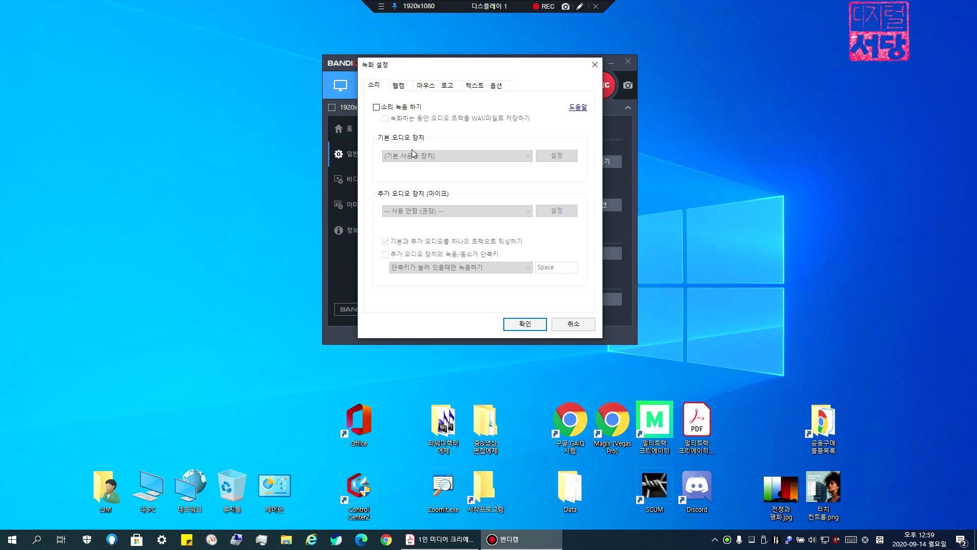
{"action": "left_click", "coordinate": [386, 110]}
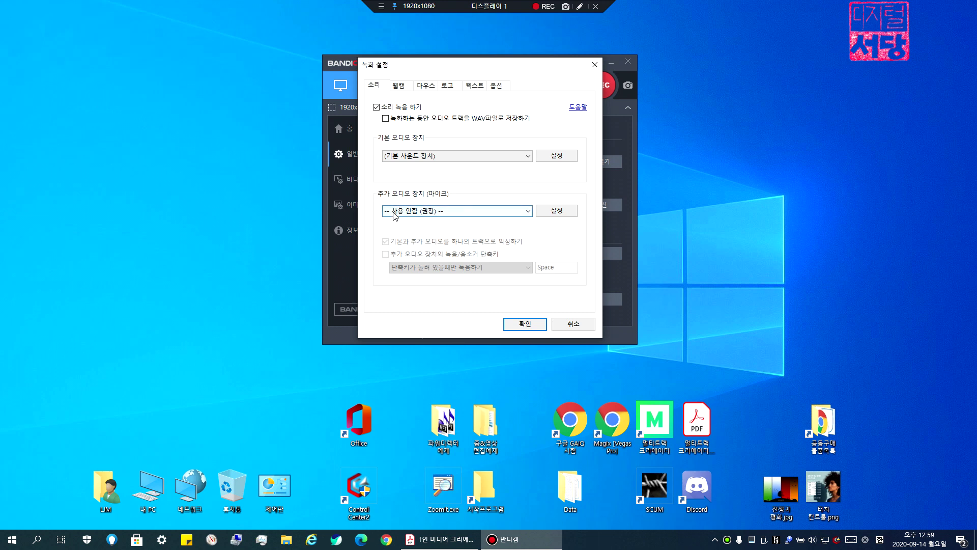
{"action": "left_click", "coordinate": [377, 108]}
{"action": "left_click", "coordinate": [377, 109]}
Set the primary audio device to 마이크(Realtek(R) Audio) with its volume at 100%
{"action": "left_click", "coordinate": [409, 208]}
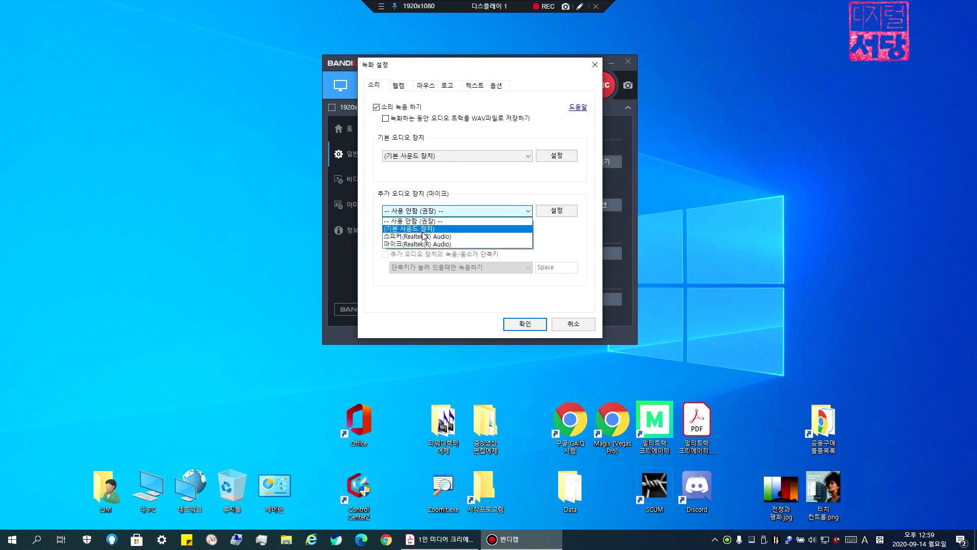
{"action": "left_click", "coordinate": [419, 157]}
{"action": "left_click", "coordinate": [419, 158]}
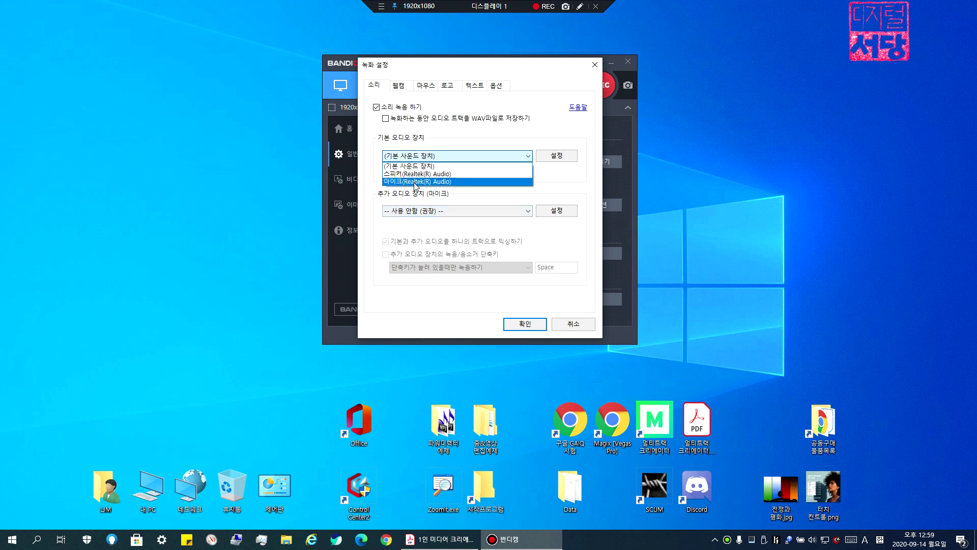
{"action": "left_click", "coordinate": [416, 182]}
{"action": "left_click_drag", "start_coordinate": [496, 175], "coordinate": [507, 175]}
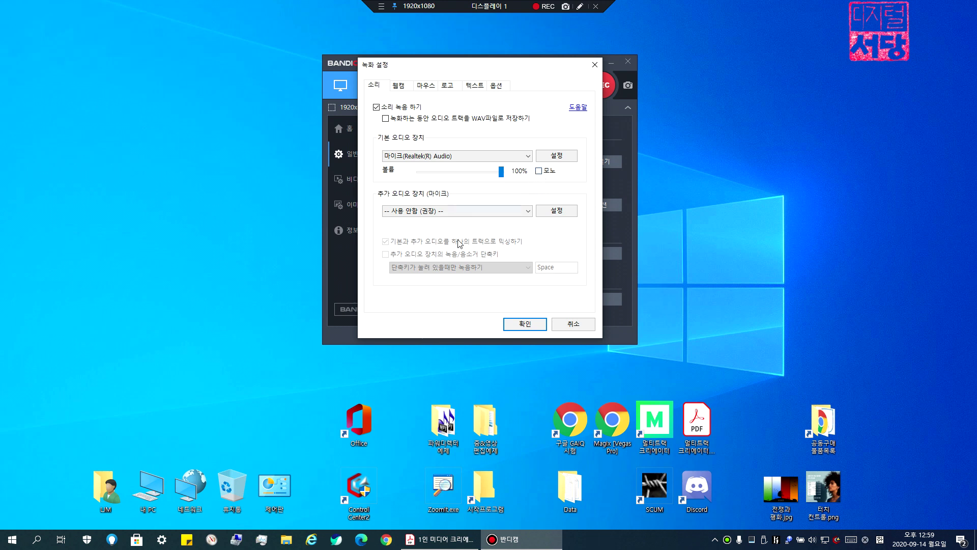
Check the microphone in the Windows recording devices, cancel that dialog, and confirm the recording settings
{"action": "left_click", "coordinate": [555, 157]}
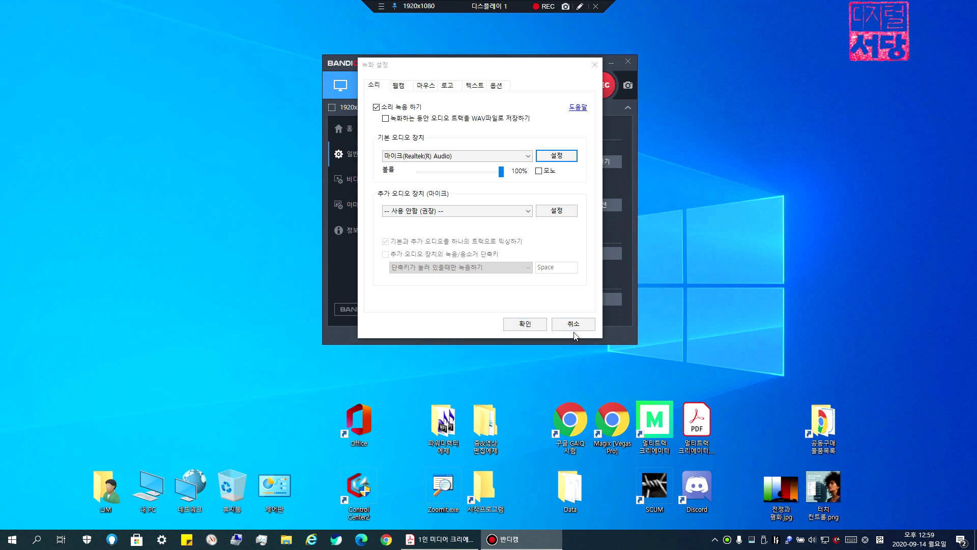
{"action": "left_click", "coordinate": [151, 147]}
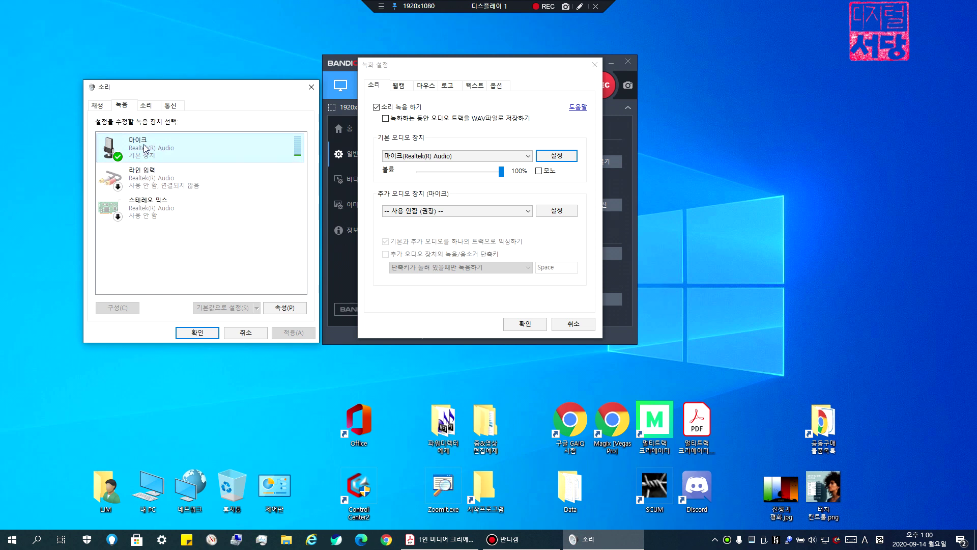
{"action": "left_click", "coordinate": [146, 188]}
{"action": "left_click", "coordinate": [155, 145]}
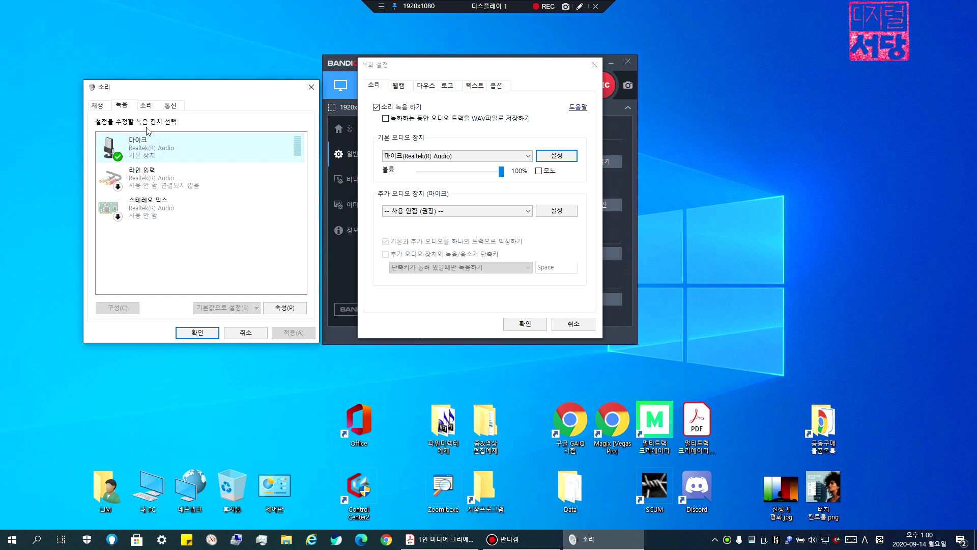
{"action": "left_click", "coordinate": [246, 333]}
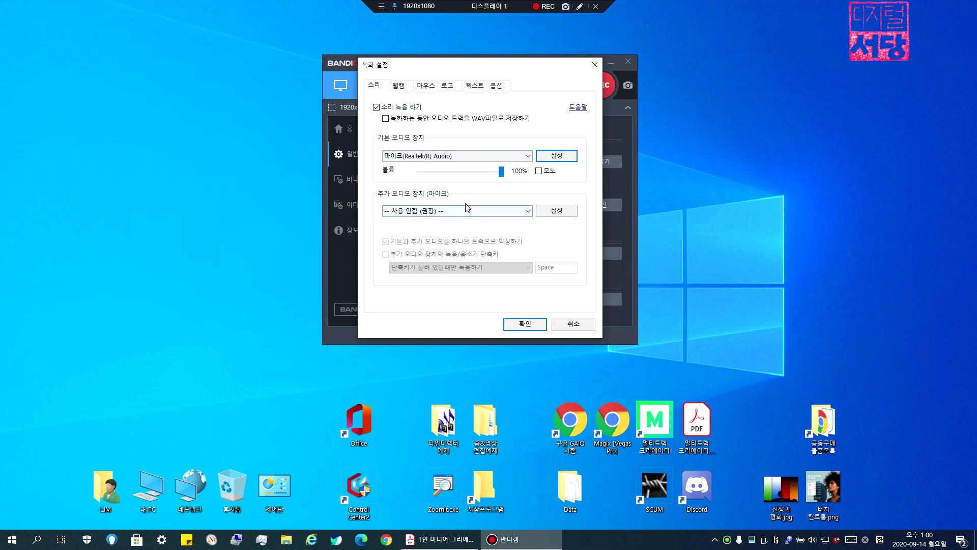
{"action": "left_click", "coordinate": [376, 107]}
{"action": "left_click", "coordinate": [522, 326]}
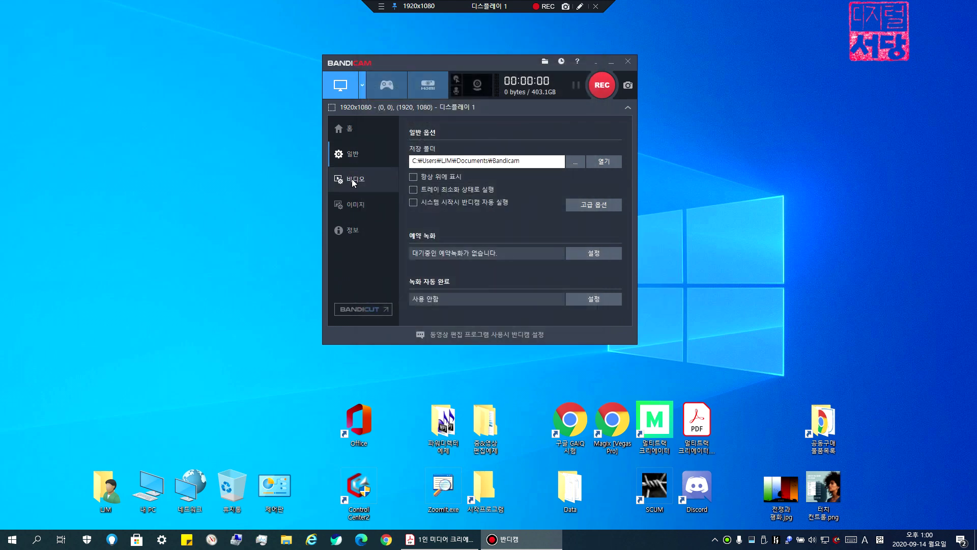
Play the recorded MP4 from the save folder with the system volume raised to 100, skipping ahead to the 16-second mark
{"action": "left_click", "coordinate": [598, 164]}
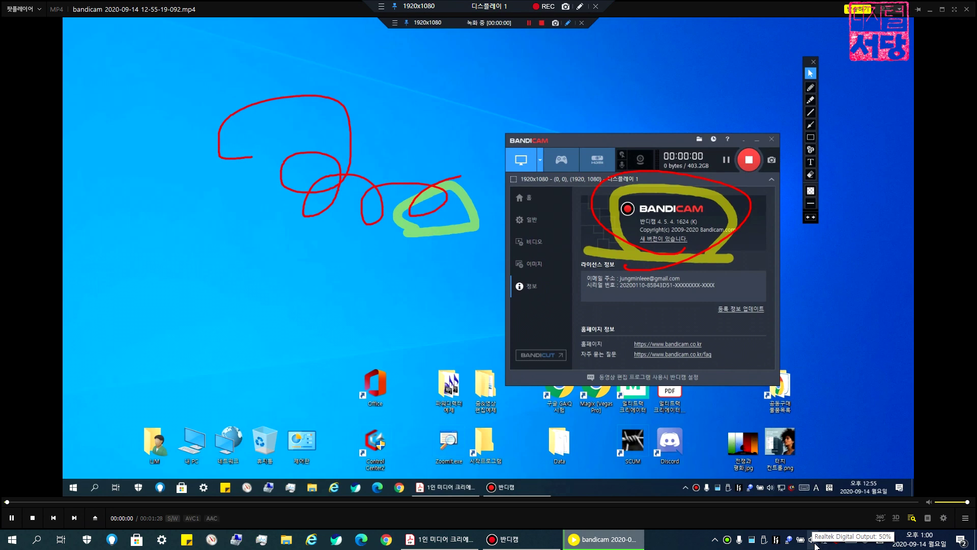
{"action": "left_click", "coordinate": [812, 544]}
{"action": "left_click_drag", "start_coordinate": [887, 516], "coordinate": [944, 516]}
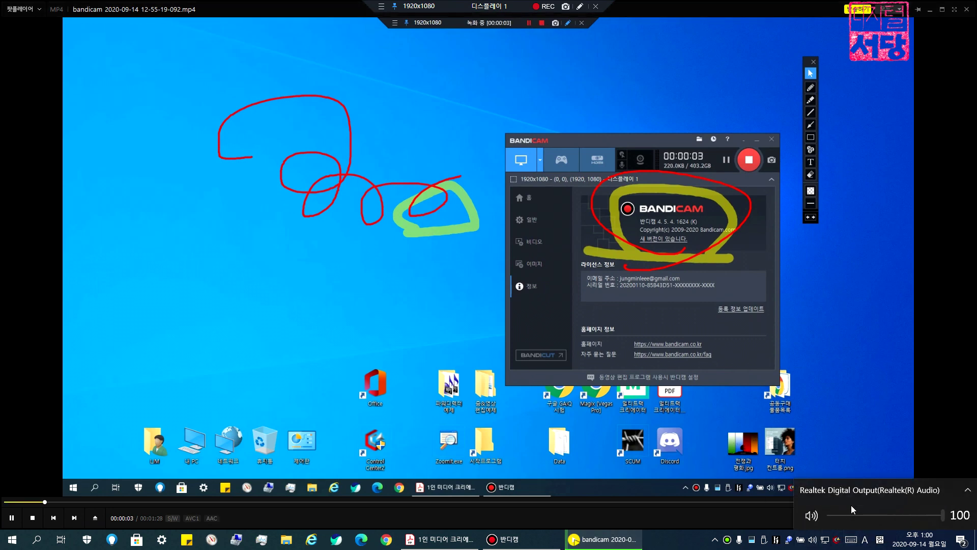
{"action": "left_click", "coordinate": [148, 502]}
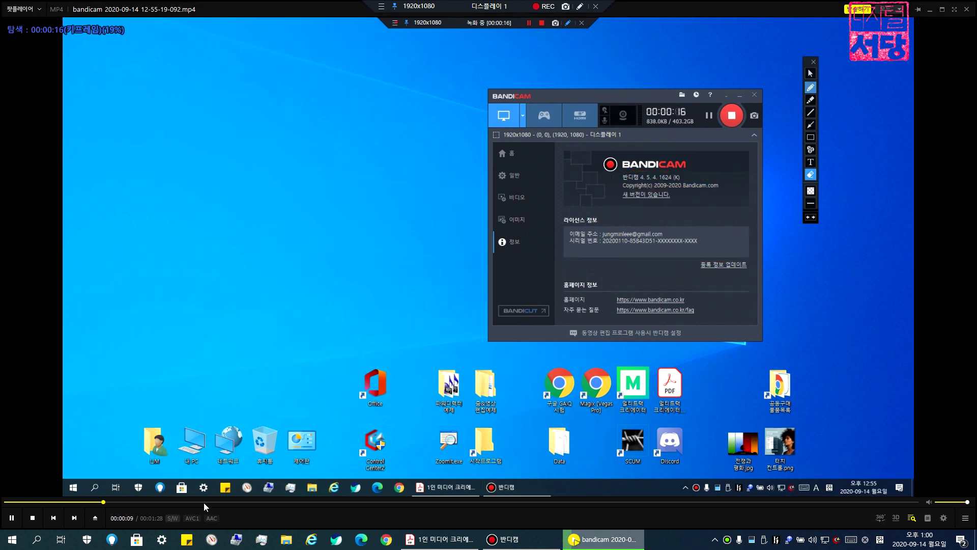
Skip the recorded video ahead to the 1:09 mark, lower the system volume, and close the player
{"action": "left_click_drag", "start_coordinate": [283, 502], "coordinate": [727, 503]}
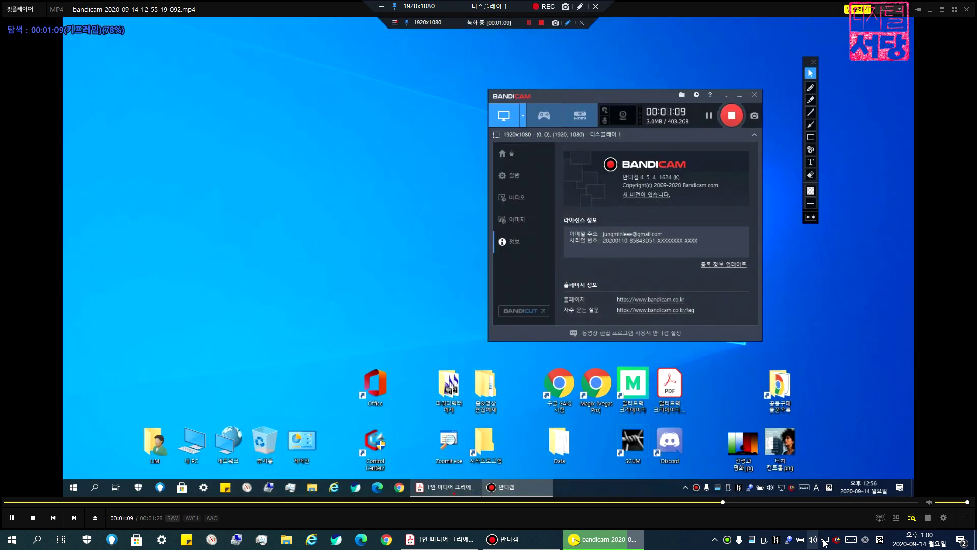
{"action": "left_click", "coordinate": [813, 541]}
{"action": "left_click_drag", "start_coordinate": [945, 516], "coordinate": [886, 516]}
{"action": "left_click", "coordinate": [886, 390]}
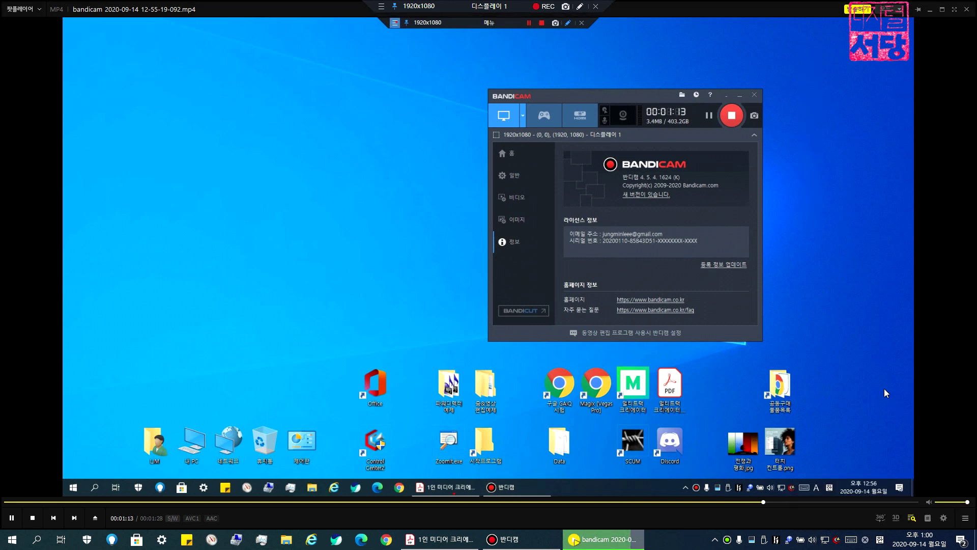
{"action": "left_click", "coordinate": [966, 9]}
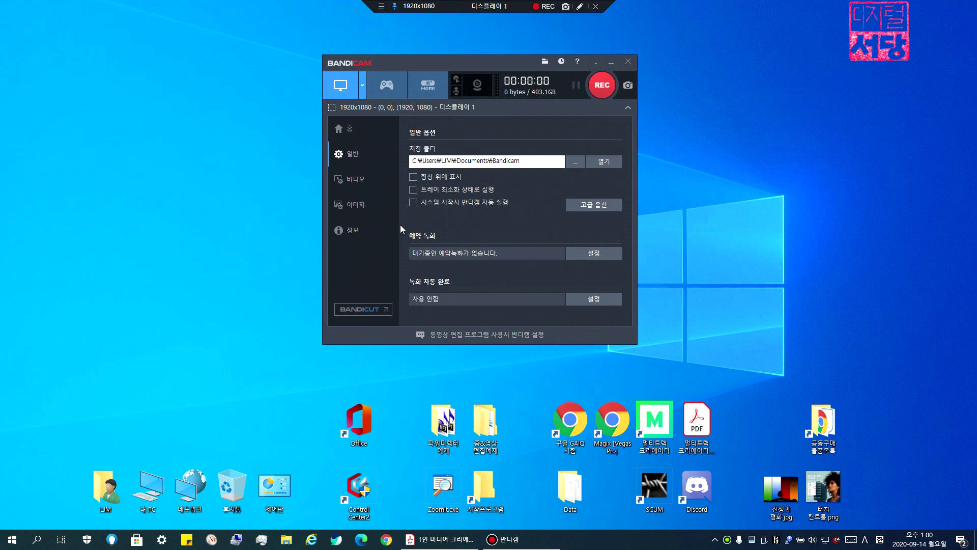
Move the Bandicam window around the desktop and close the program
{"action": "left_click", "coordinate": [338, 127]}
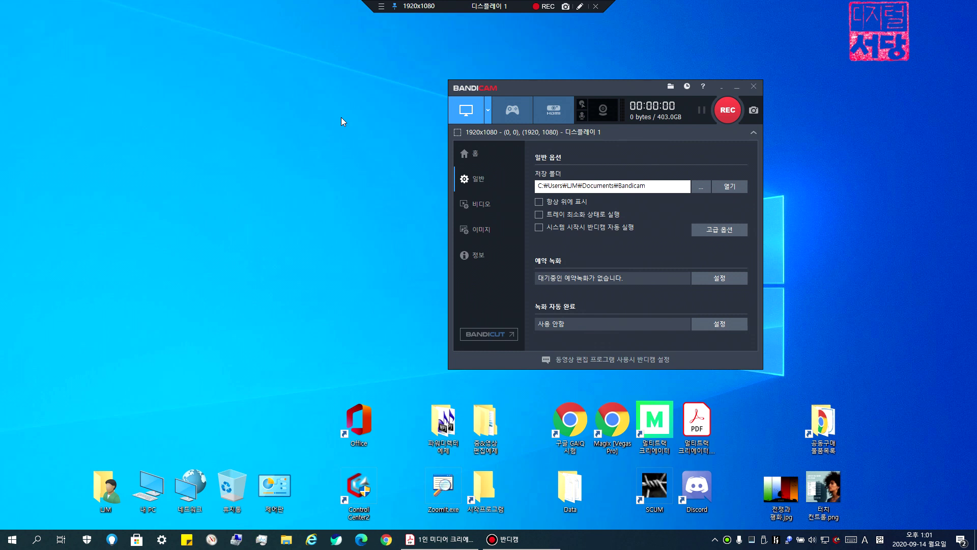
{"action": "left_click_drag", "start_coordinate": [526, 87], "coordinate": [316, 74]}
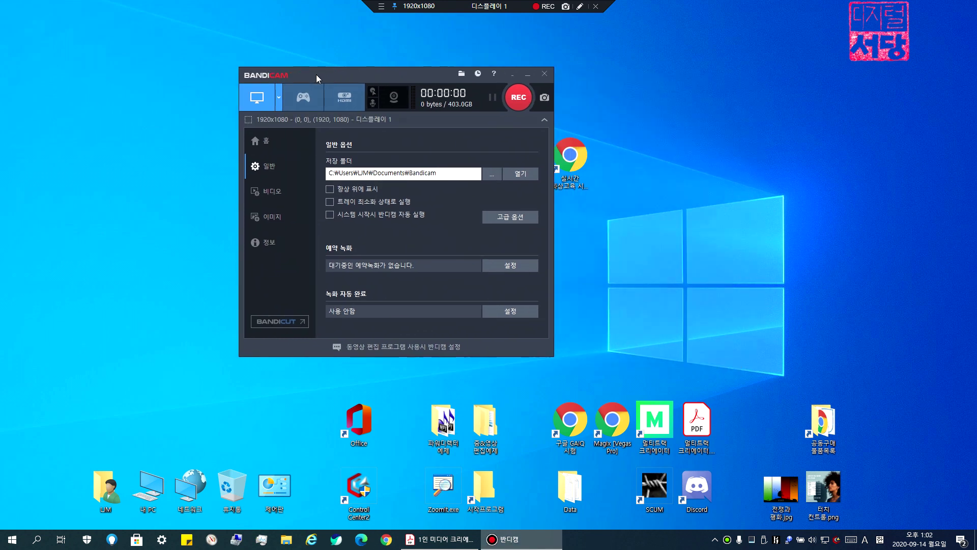
{"action": "left_click_drag", "start_coordinate": [395, 72], "coordinate": [479, 71]}
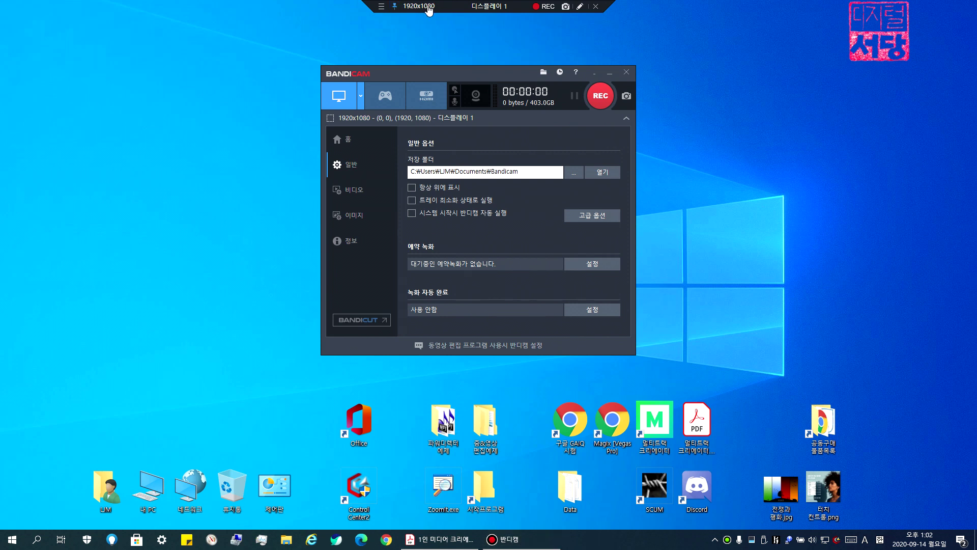
{"action": "left_click_drag", "start_coordinate": [445, 72], "coordinate": [466, 44]}
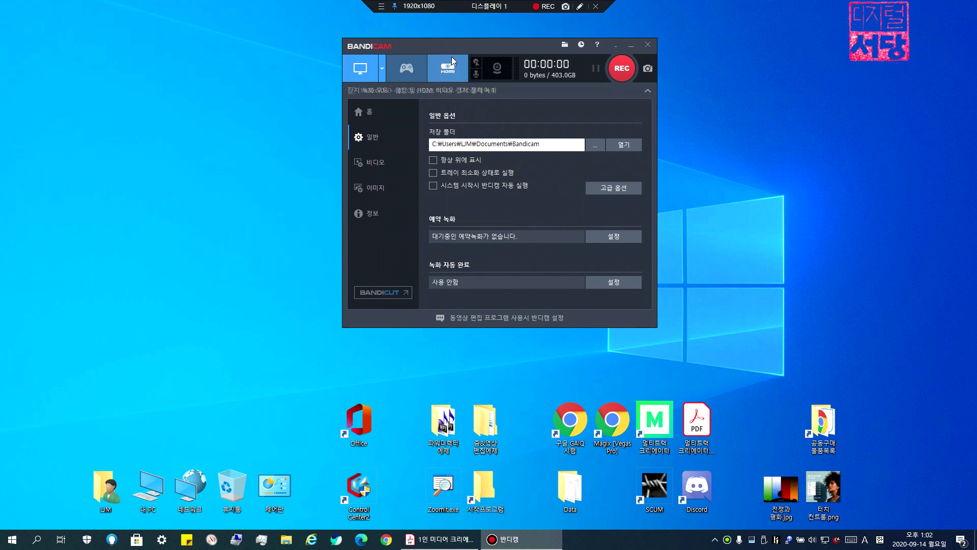
{"action": "left_click", "coordinate": [647, 45]}
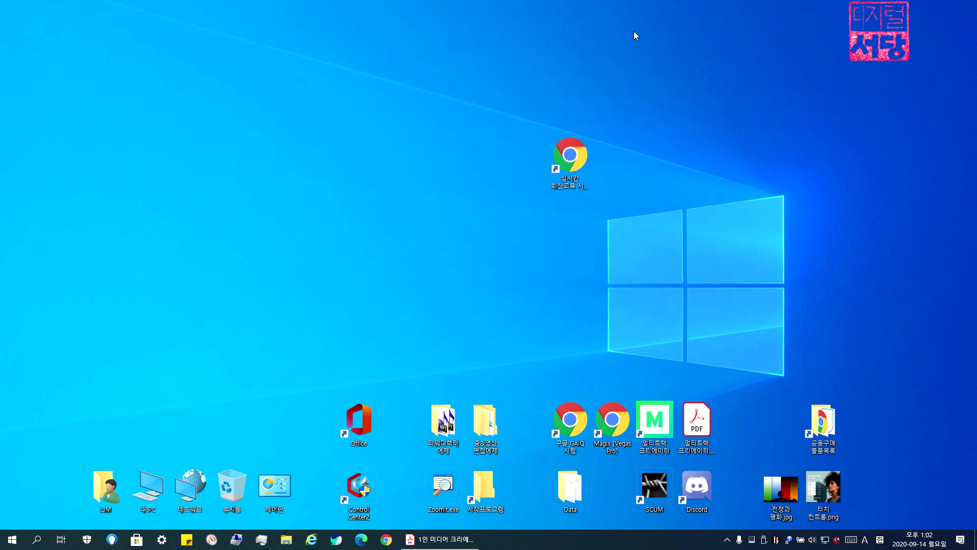
Switch to OBS Studio (64bit) and bring its window back maximized on the main display
{"action": "key", "text": "super"}
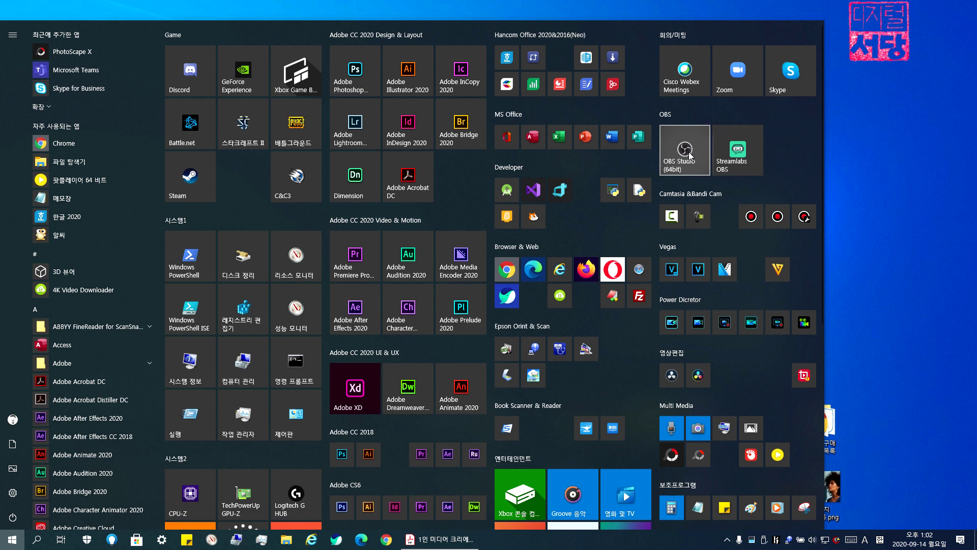
{"action": "left_click", "coordinate": [687, 153]}
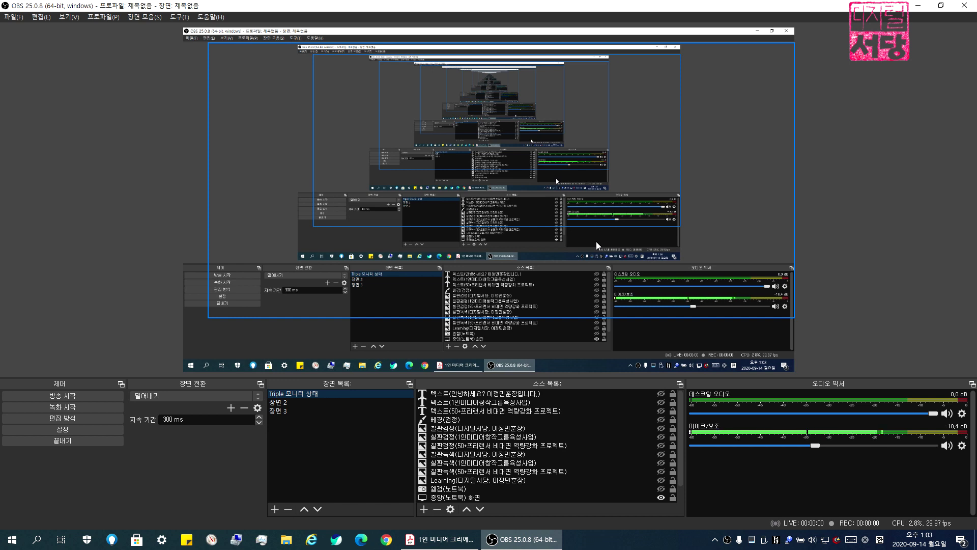
{"action": "left_click_drag", "start_coordinate": [483, 4], "coordinate": [188, 79]}
{"action": "key", "text": "alt+F4"}
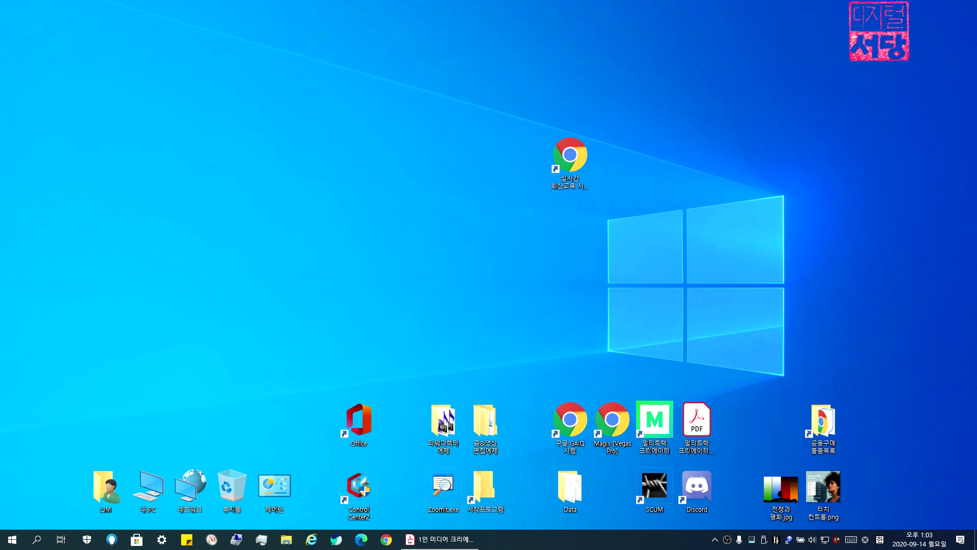
{"action": "left_click_drag", "start_coordinate": [0, 84], "coordinate": [479, 62]}
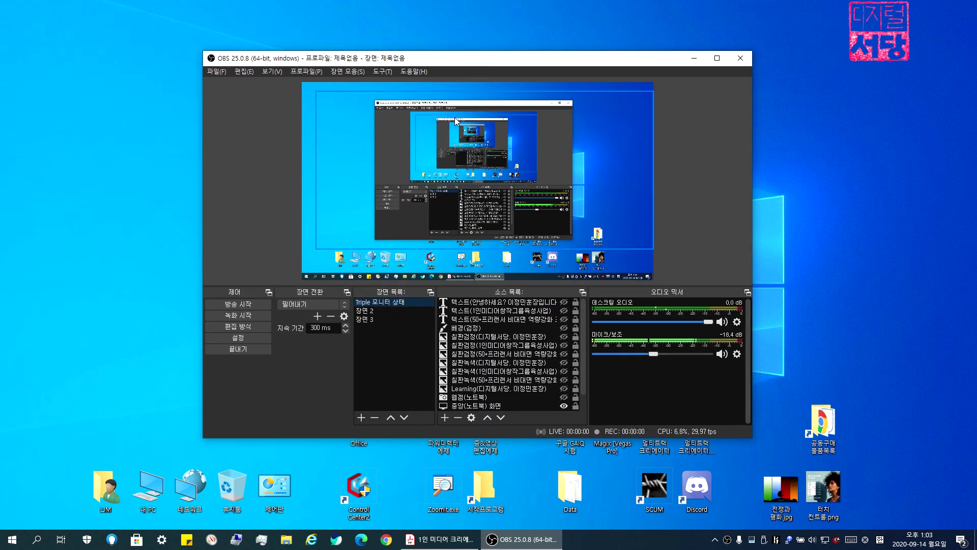
{"action": "double_click", "coordinate": [486, 59]}
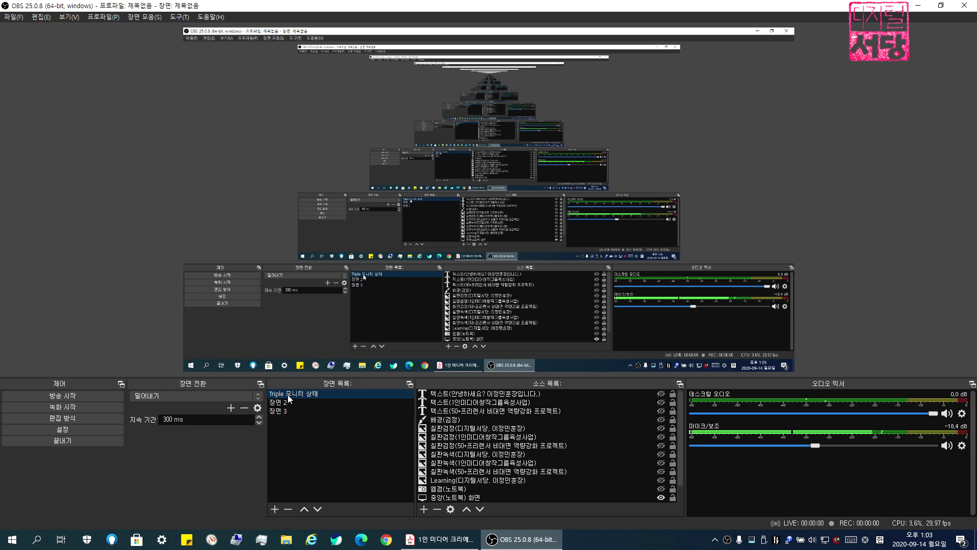
View the scenes 장면 2 and 장면 3, and return to the Triple 모니터 상태 scene
{"action": "left_click", "coordinate": [288, 402]}
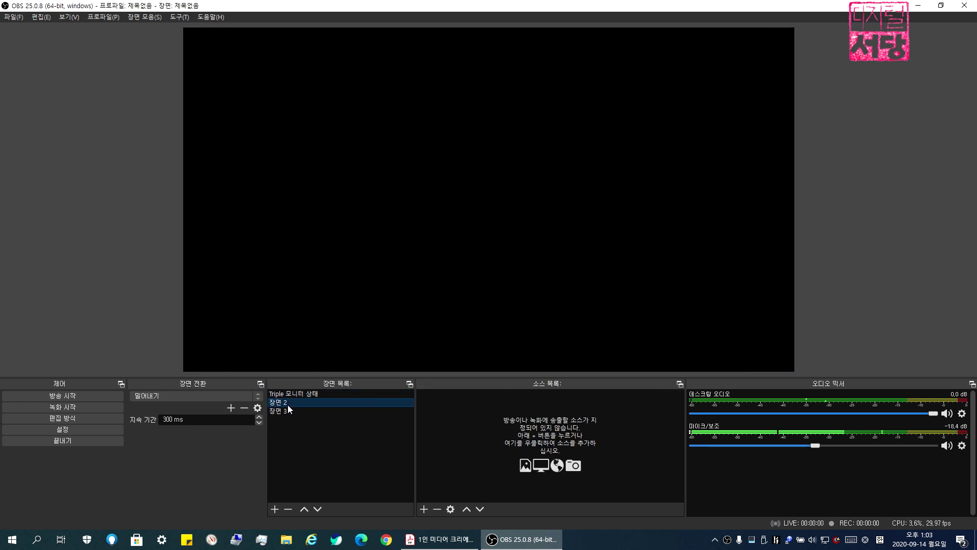
{"action": "left_click", "coordinate": [285, 410]}
{"action": "left_click", "coordinate": [291, 396]}
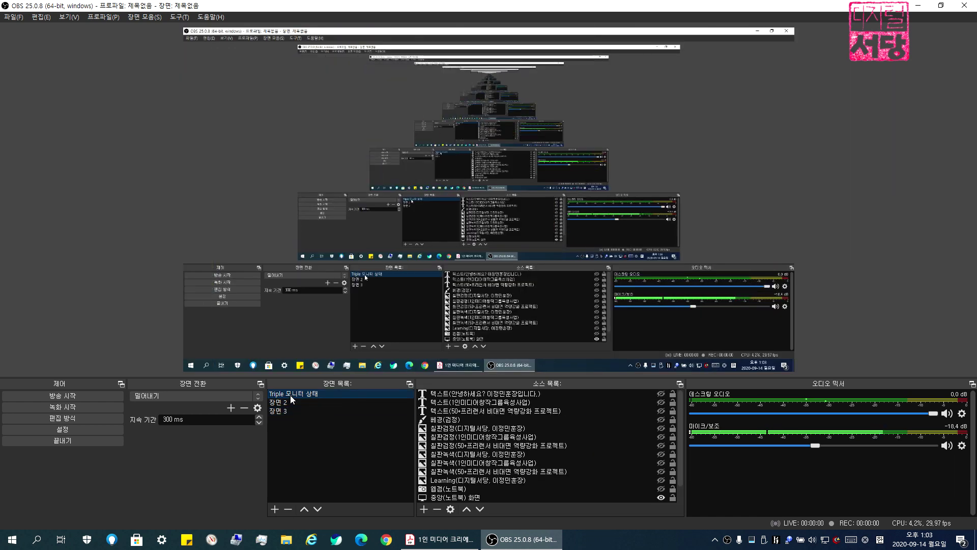
Preview the greeting text and the 텍스트(1인미디어창작그룹육성사업) source over the screen capture, hiding each again
{"action": "left_click", "coordinate": [474, 399]}
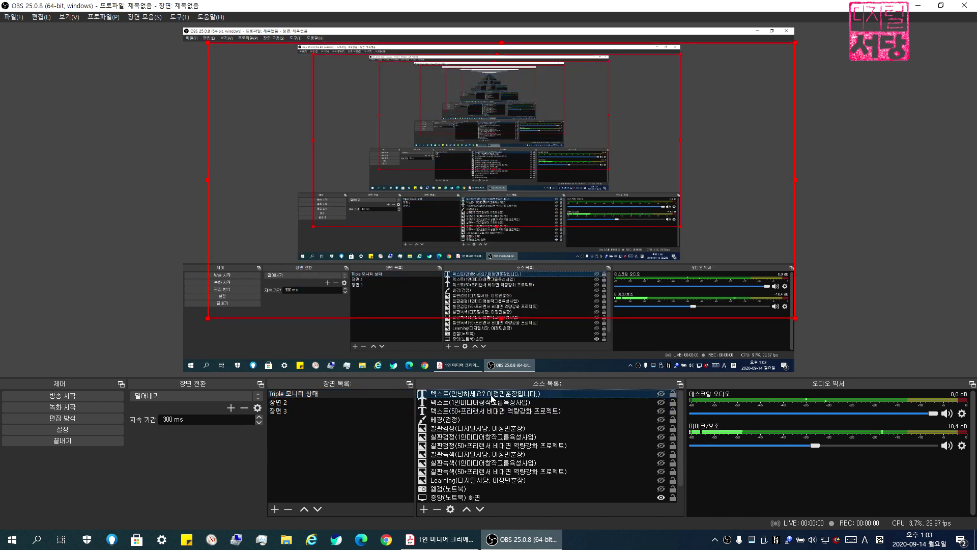
{"action": "left_click", "coordinate": [661, 393]}
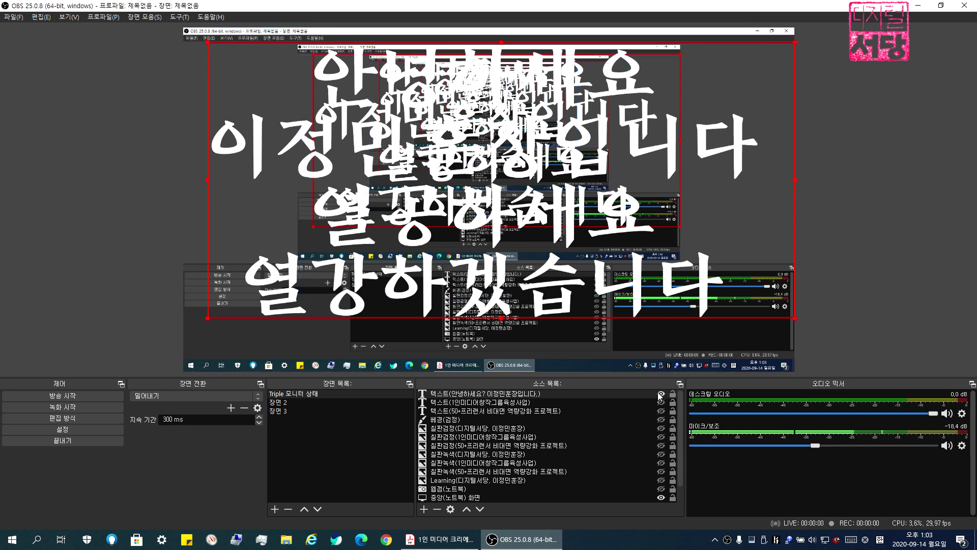
{"action": "left_click", "coordinate": [660, 394]}
{"action": "left_click", "coordinate": [661, 403]}
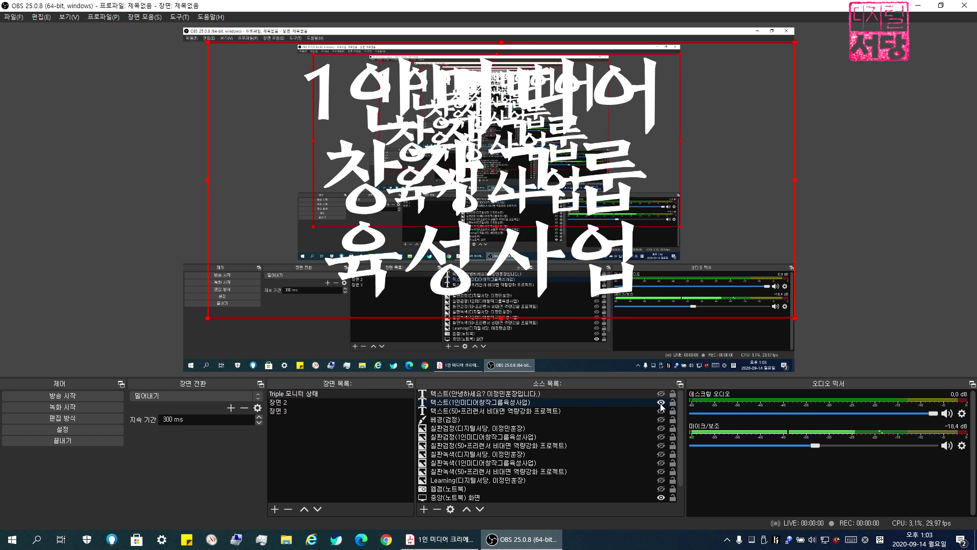
{"action": "left_click", "coordinate": [661, 403]}
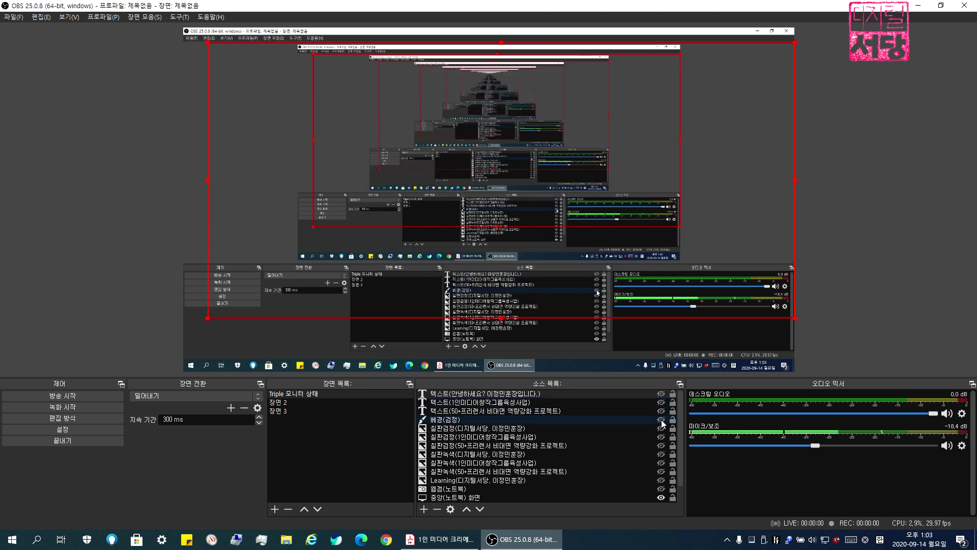
Show the 배경(검정) source, preview the 1인미디어창작그룹육성사업 text over it, and display the greeting text instead
{"action": "left_click", "coordinate": [661, 420]}
{"action": "left_click", "coordinate": [662, 403]}
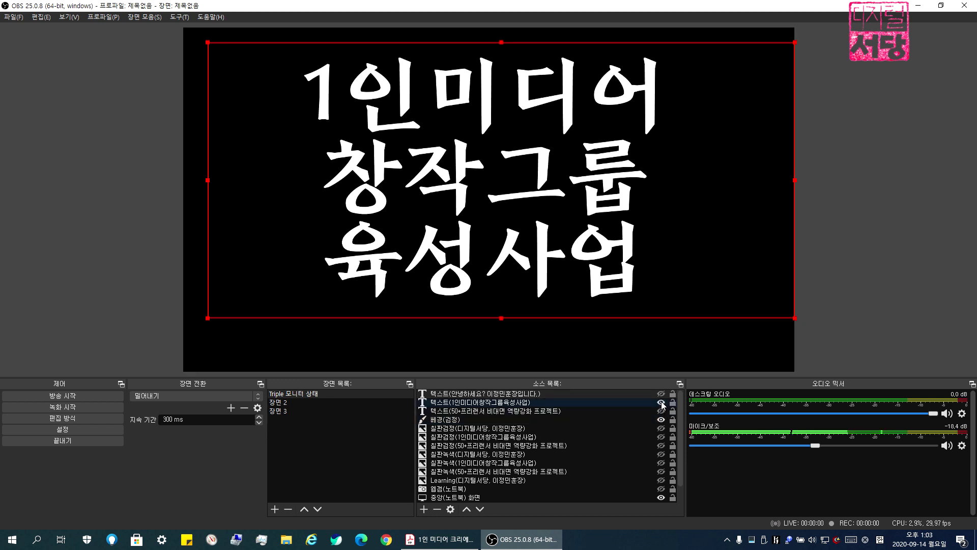
{"action": "left_click", "coordinate": [662, 403]}
{"action": "left_click", "coordinate": [661, 394]}
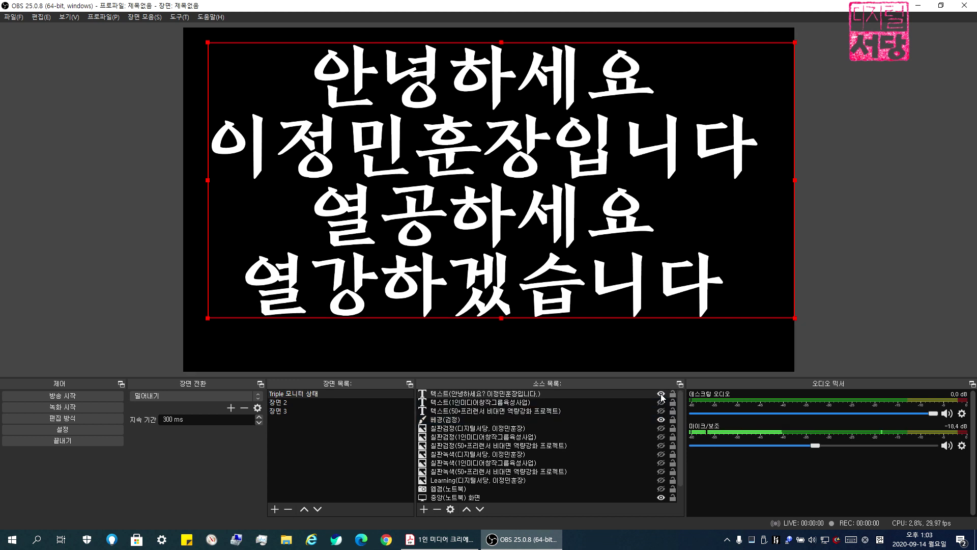
{"action": "left_click", "coordinate": [662, 394]}
{"action": "left_click", "coordinate": [662, 395]}
Toggle the 배경(검정) source off and back on behind the greeting text, and deselect the source
{"action": "left_click", "coordinate": [661, 420]}
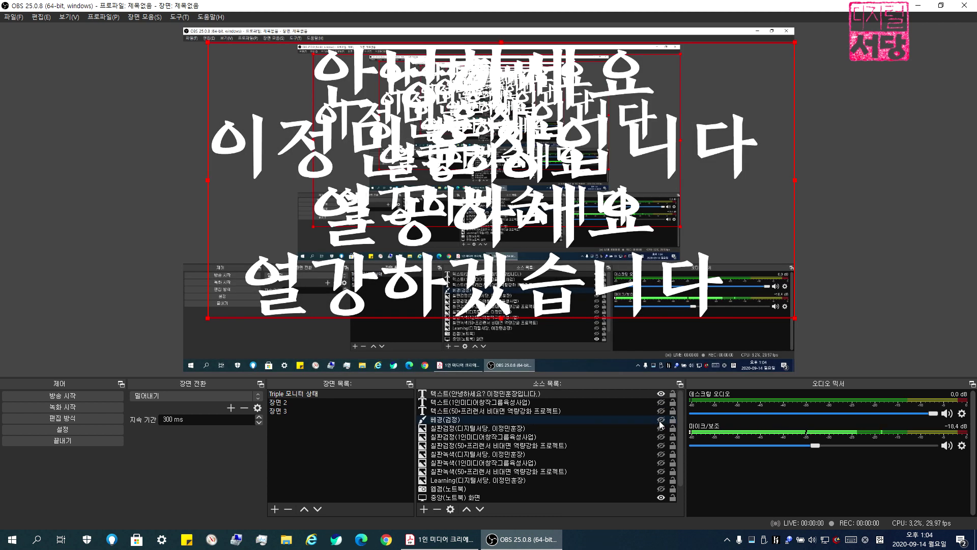
{"action": "left_click", "coordinate": [660, 421]}
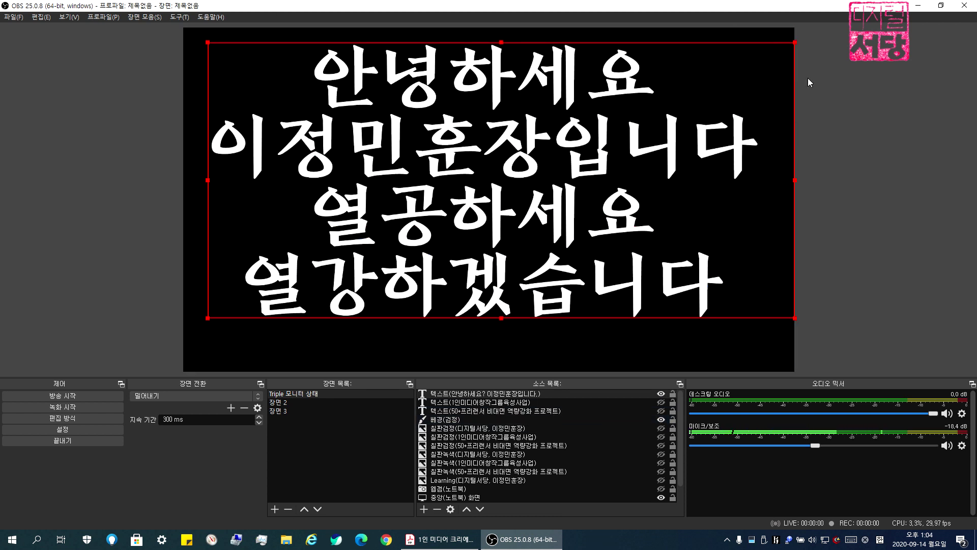
{"action": "left_click", "coordinate": [878, 158]}
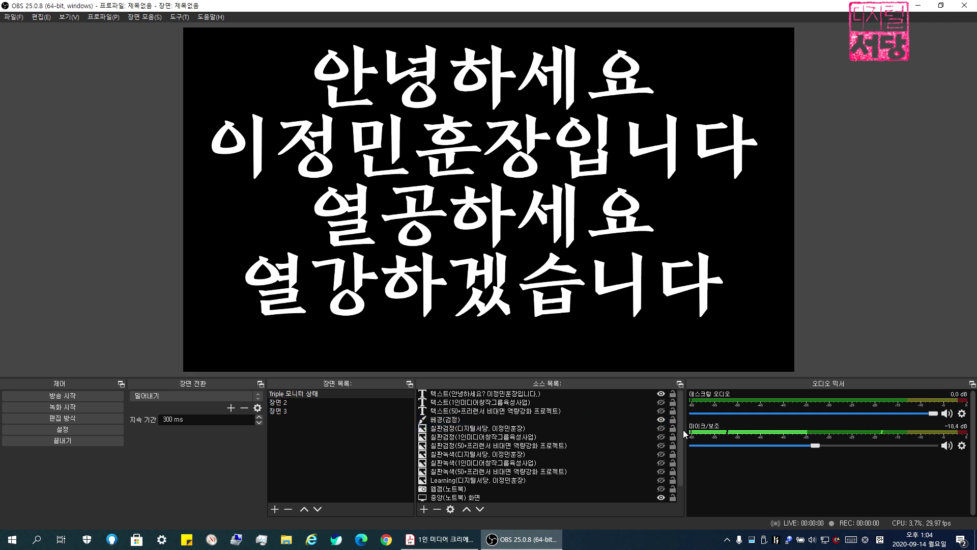
Hide the greeting text and preview the 1인미디어창작그룹육성사업 and 50+프리랜서 비대면 역량강화 프로젝트 texts in turn on the black background
{"action": "left_click", "coordinate": [660, 395]}
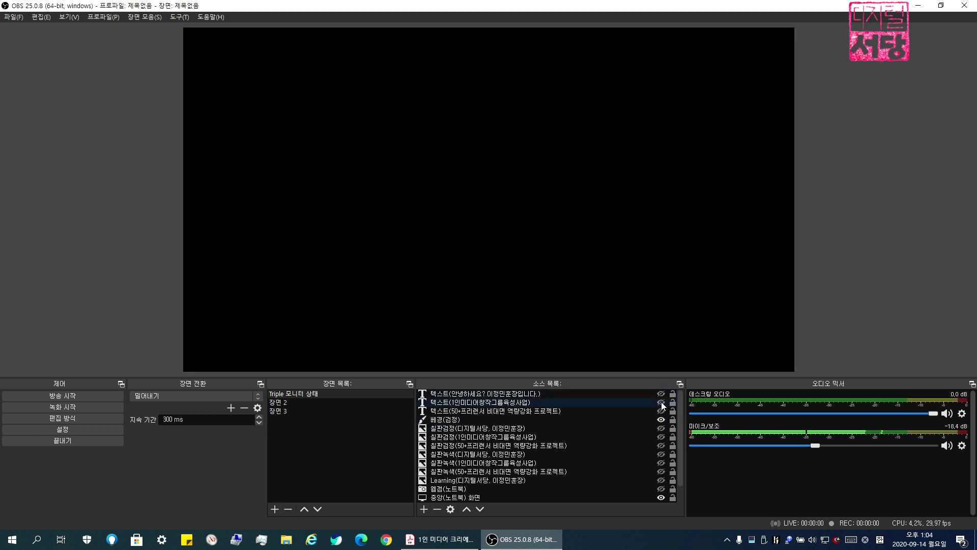
{"action": "left_click", "coordinate": [661, 403]}
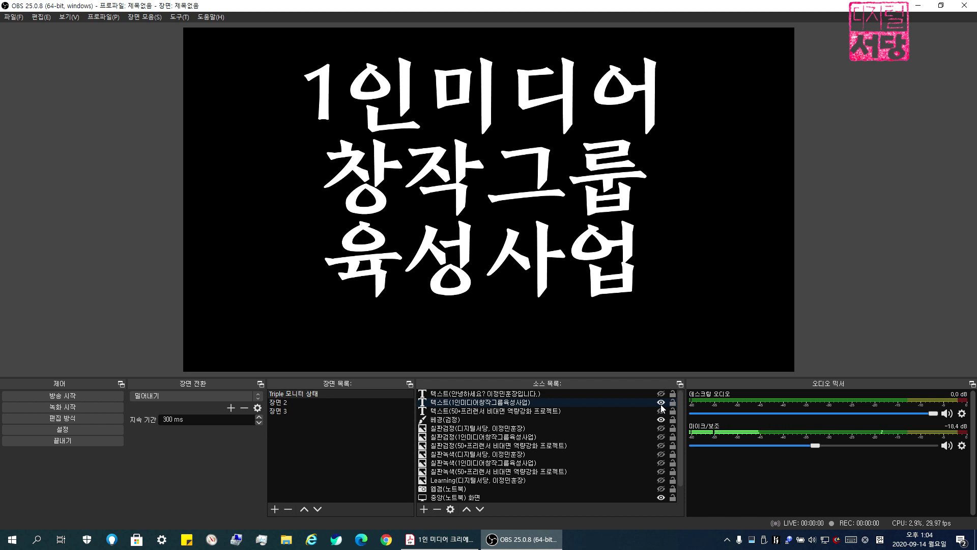
{"action": "left_click", "coordinate": [661, 405]}
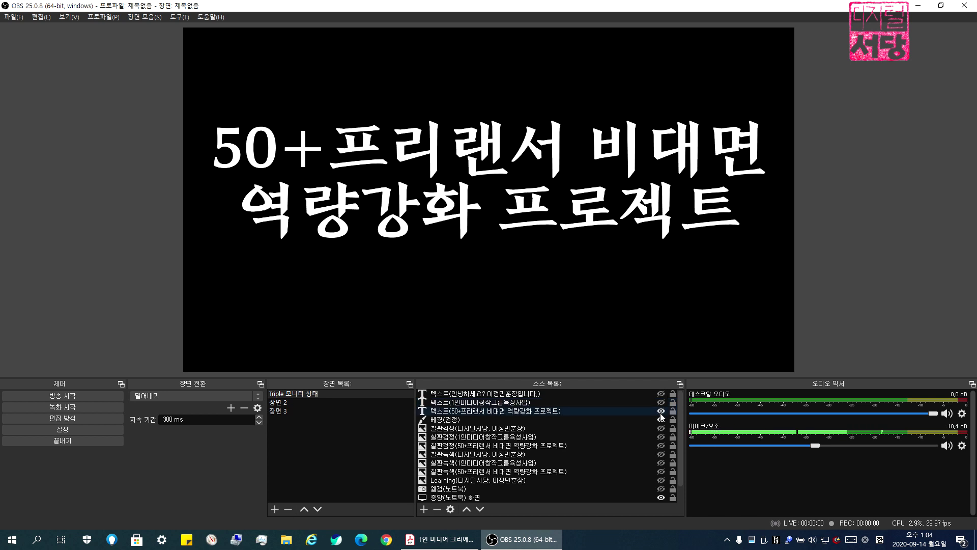
{"action": "left_click", "coordinate": [661, 412]}
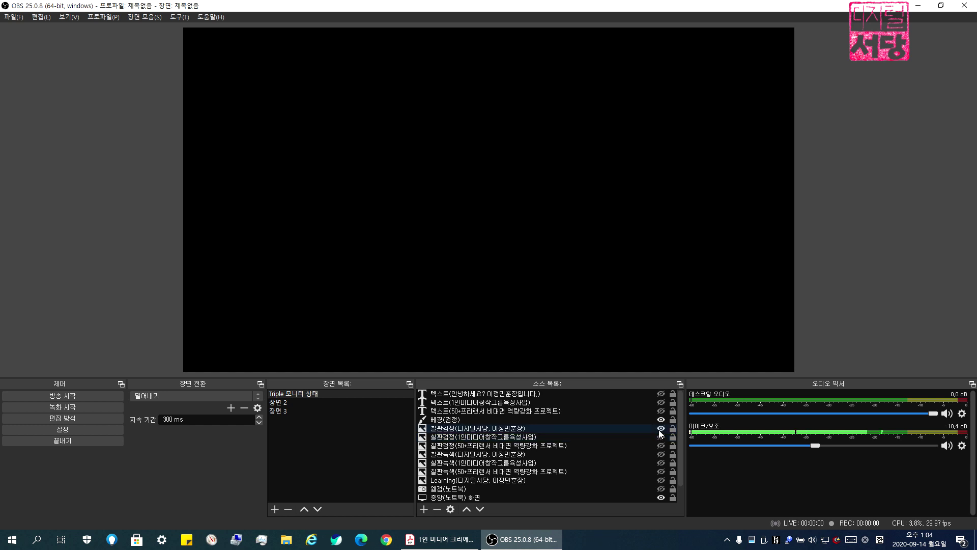
Toggle the 배경(검정) source on and off to compare previews, leaving it and the first 칠판검정 source hidden
{"action": "left_click", "coordinate": [662, 419]}
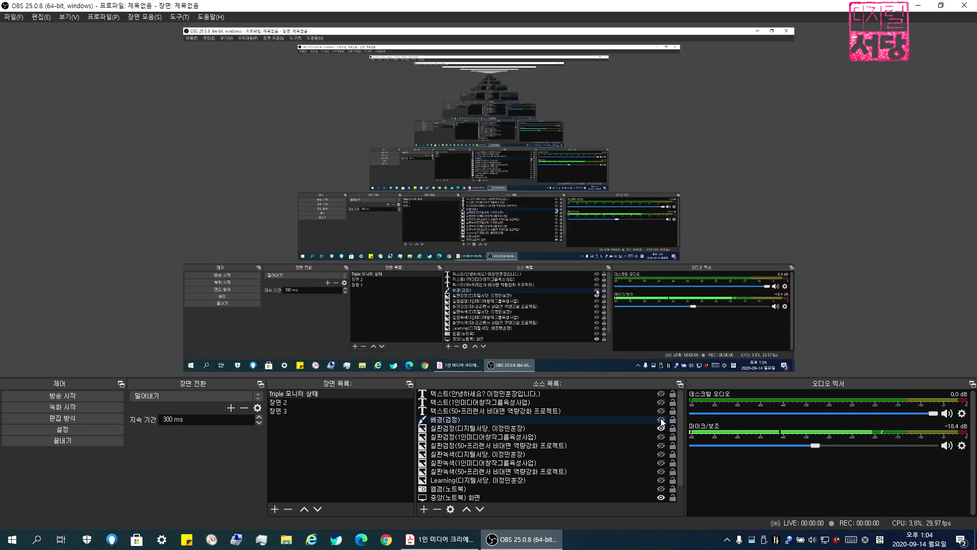
{"action": "left_click", "coordinate": [661, 419]}
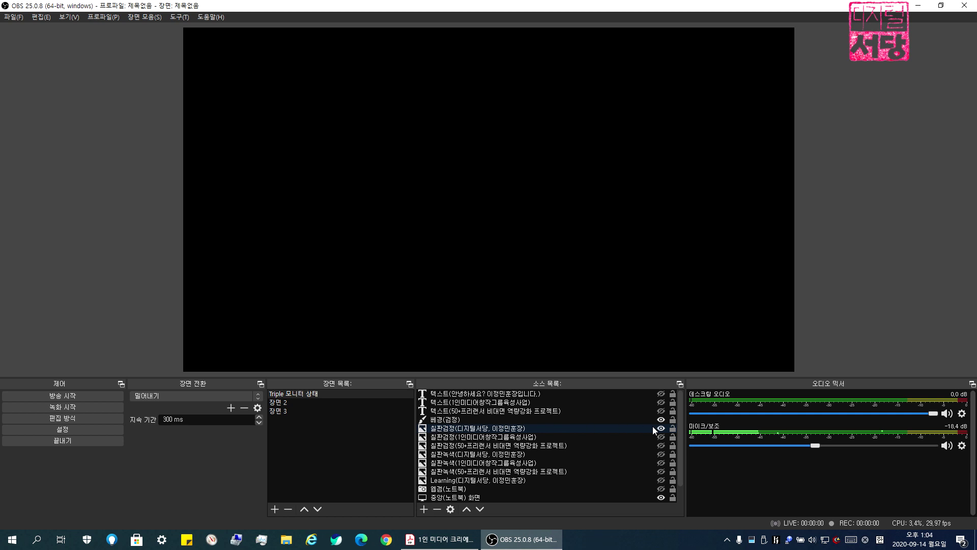
{"action": "left_click", "coordinate": [661, 419]}
{"action": "left_click", "coordinate": [661, 419]}
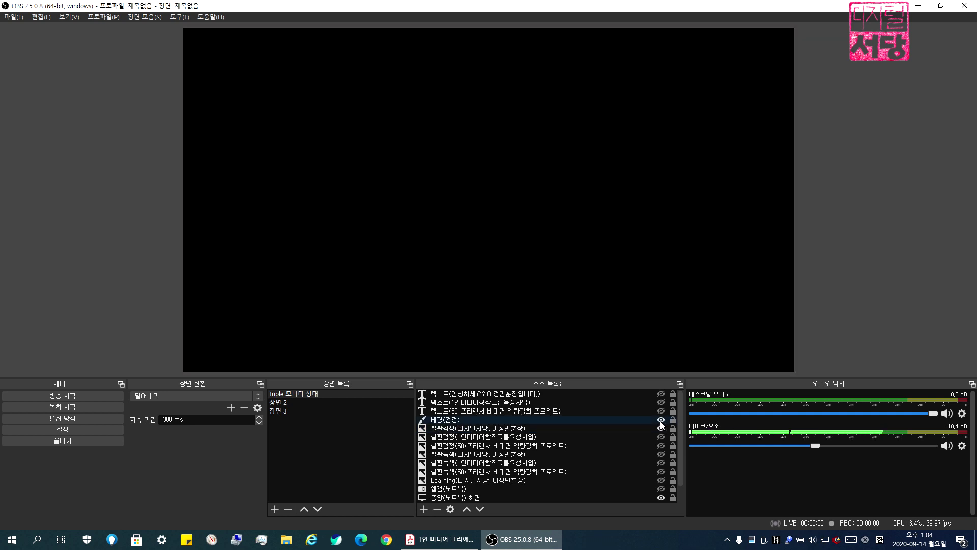
{"action": "left_click", "coordinate": [661, 421]}
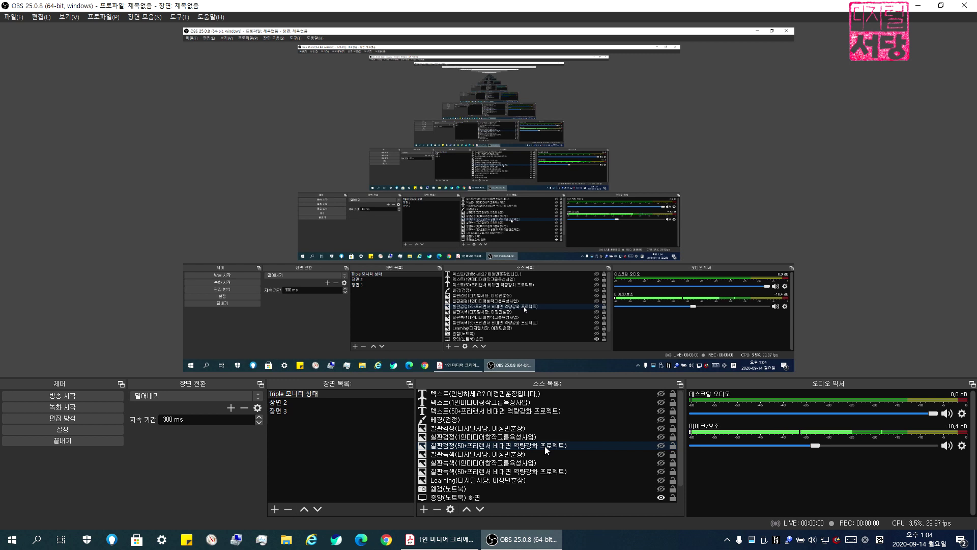
Toggle the visibility of the 중앙(노트북) 화면 display source and leave it hidden
{"action": "scroll", "coordinate": [545, 446], "scroll_direction": "down", "scroll_amount": 1}
{"action": "left_click", "coordinate": [443, 481]}
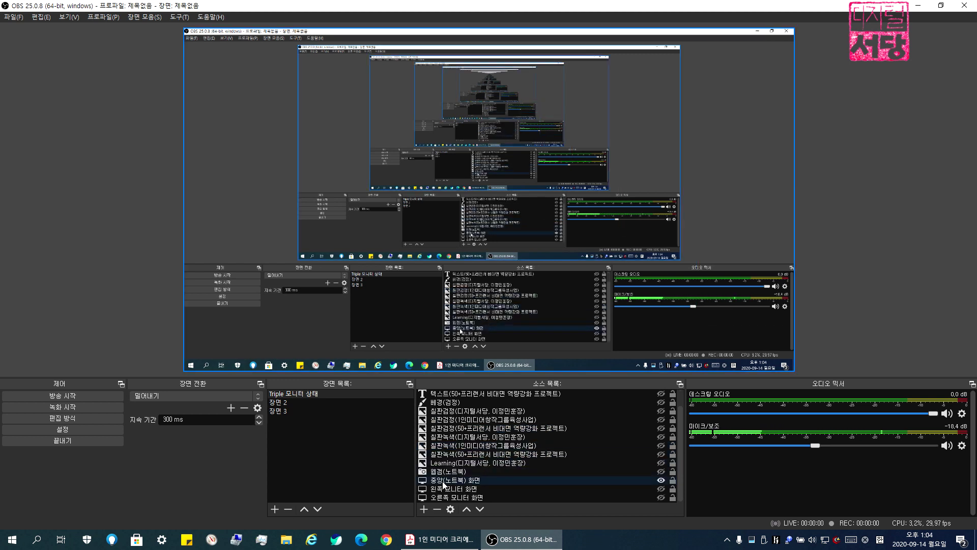
{"action": "left_click", "coordinate": [661, 481]}
{"action": "left_click", "coordinate": [662, 482]}
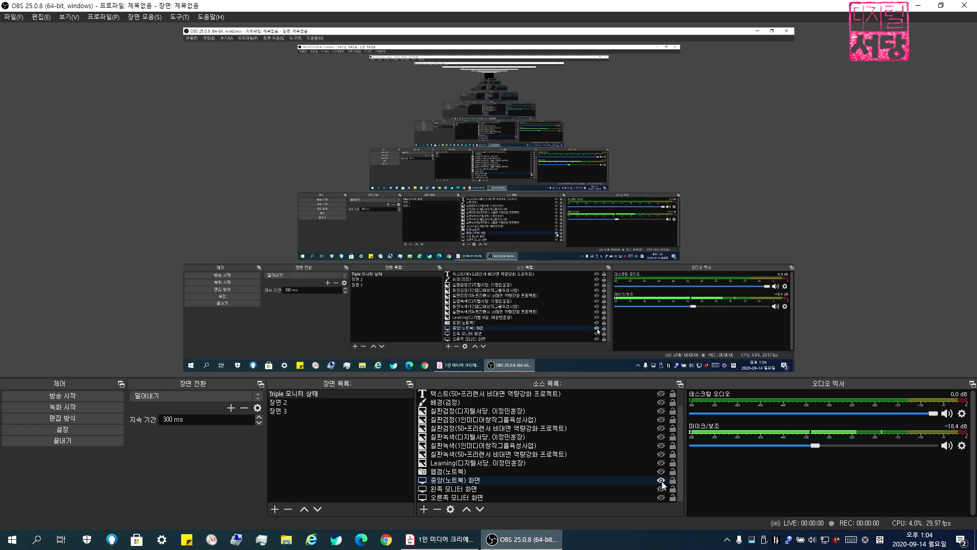
{"action": "left_click", "coordinate": [662, 481]}
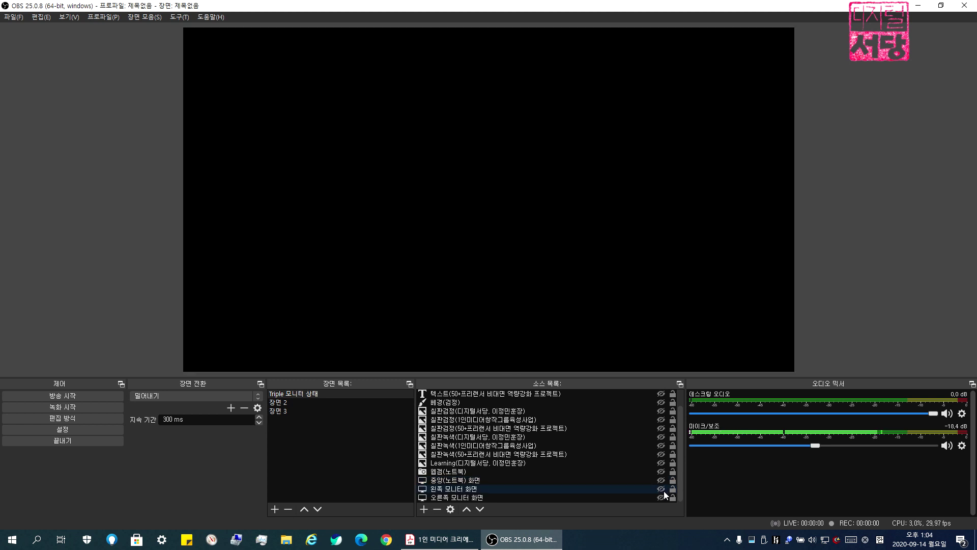
Preview the 왼쪽 모니터 화면 source with the course folder window in front, preview 오른쪽 모니터 화면, and leave both hidden
{"action": "left_click", "coordinate": [662, 488]}
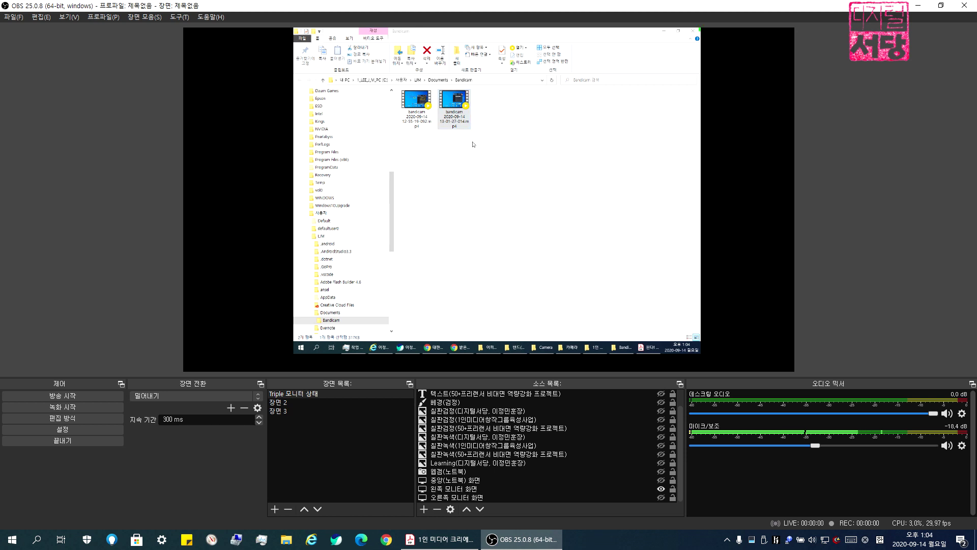
{"action": "left_click", "coordinate": [594, 348]}
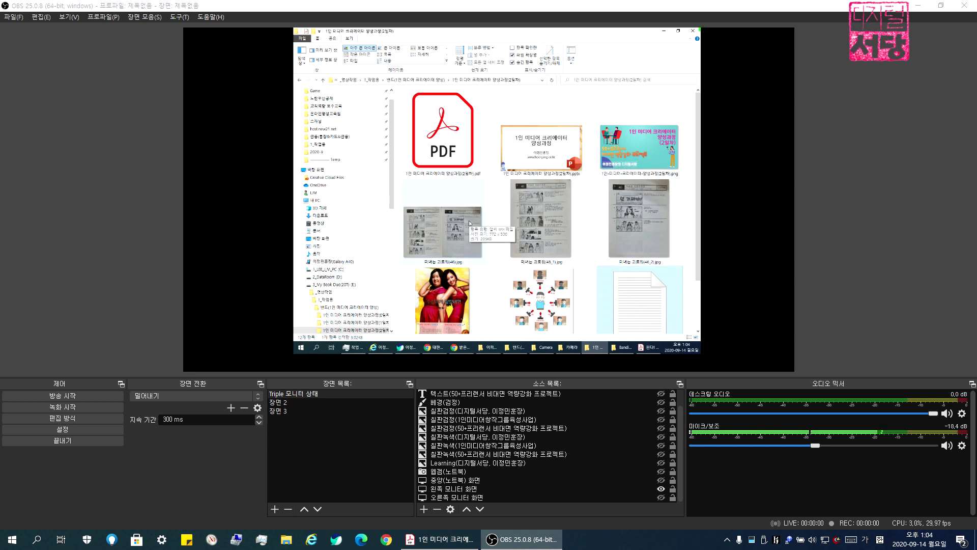
{"action": "left_click", "coordinate": [660, 497]}
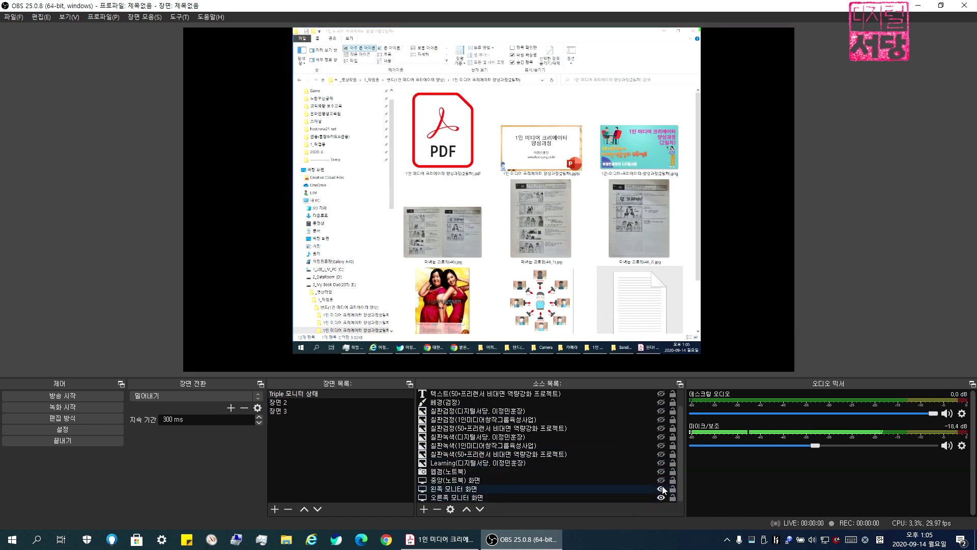
{"action": "left_click", "coordinate": [660, 489]}
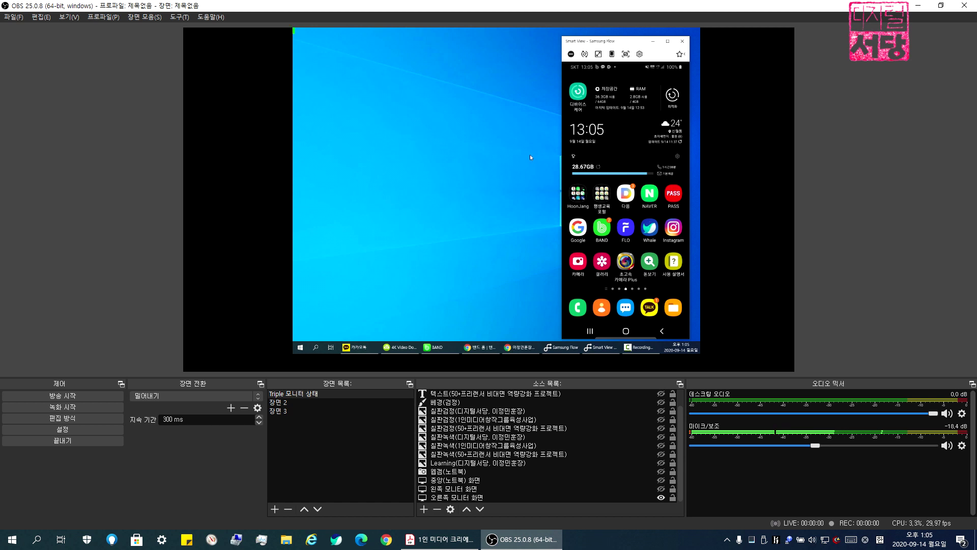
{"action": "left_click", "coordinate": [661, 497]}
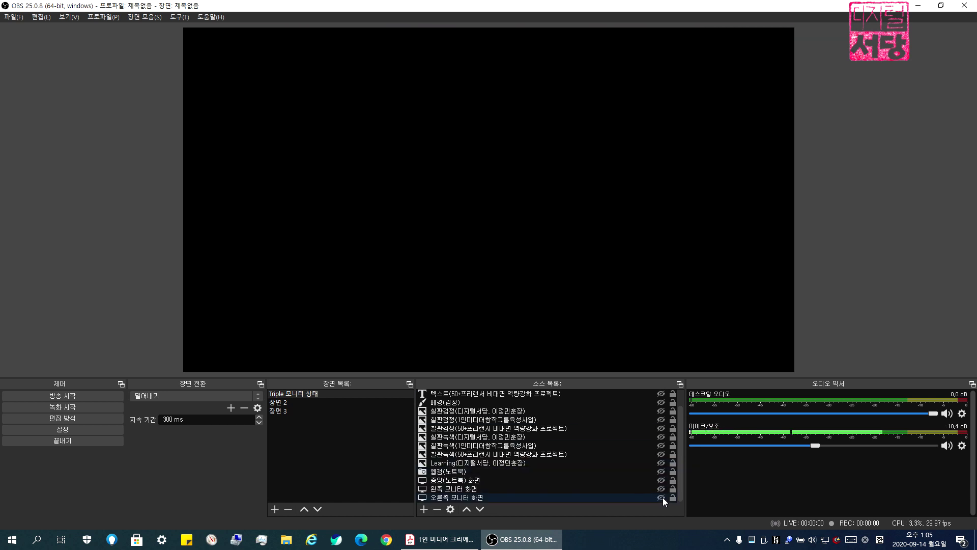
Show the 중앙(노트북) 화면 source, switch to the course PDF in Adobe Acrobat, and return to OBS Studio
{"action": "left_click", "coordinate": [661, 480]}
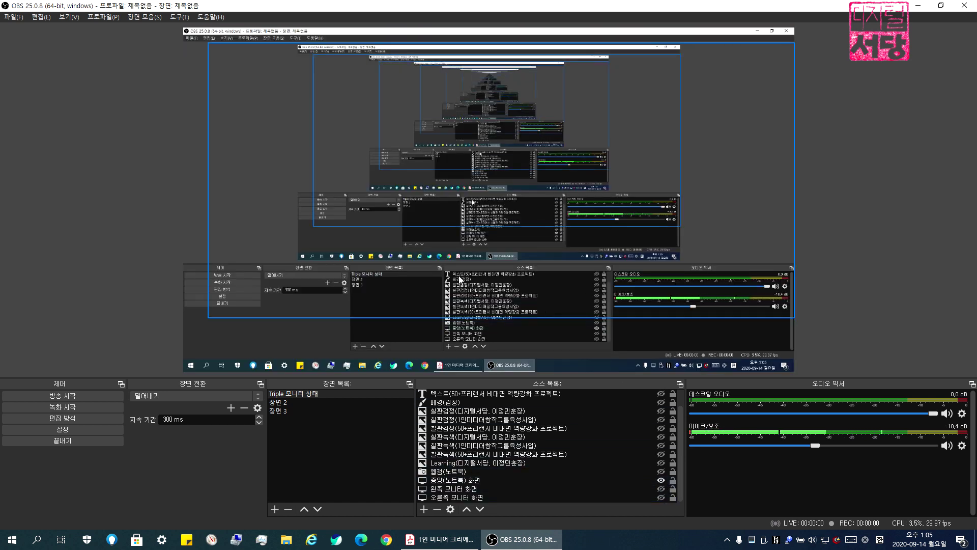
{"action": "left_click_drag", "start_coordinate": [712, 6], "coordinate": [486, 4]}
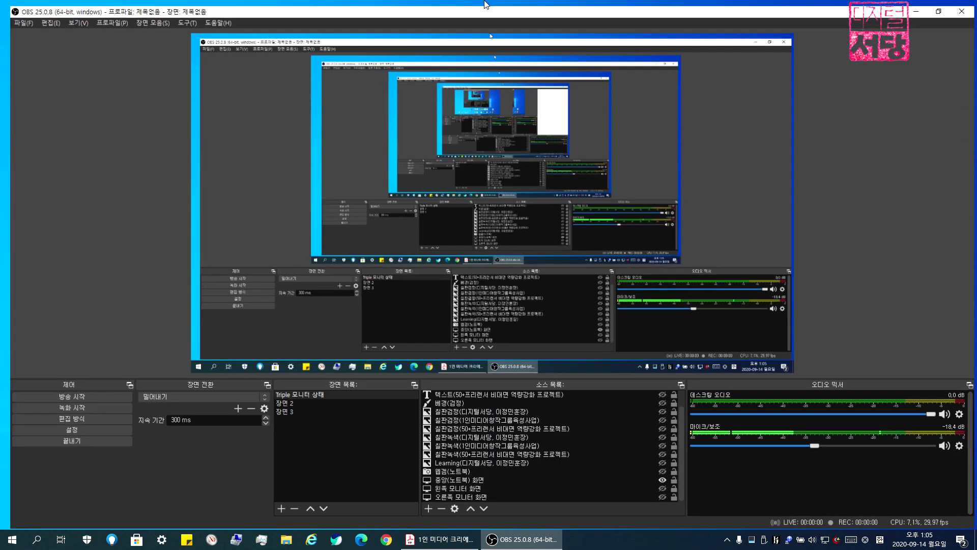
{"action": "left_click", "coordinate": [427, 539]}
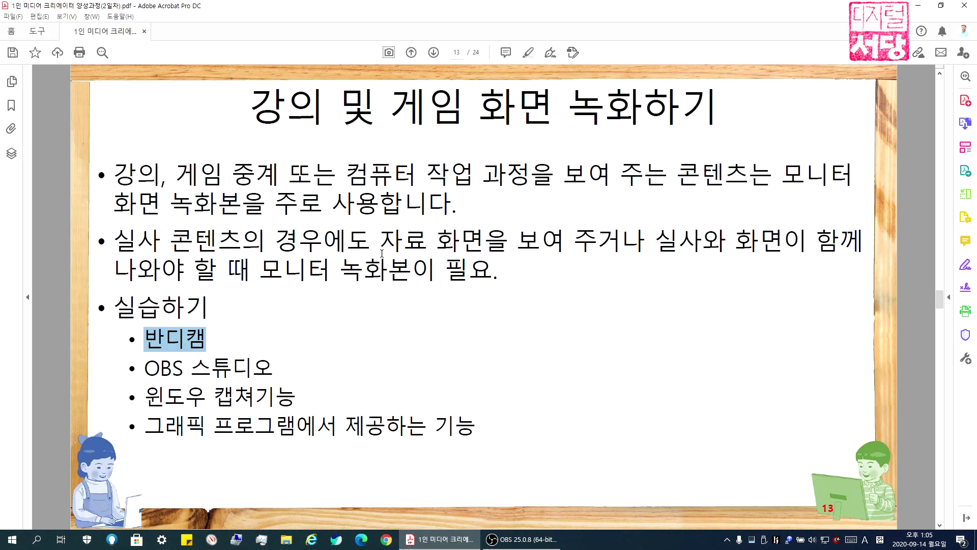
{"action": "left_click", "coordinate": [530, 538]}
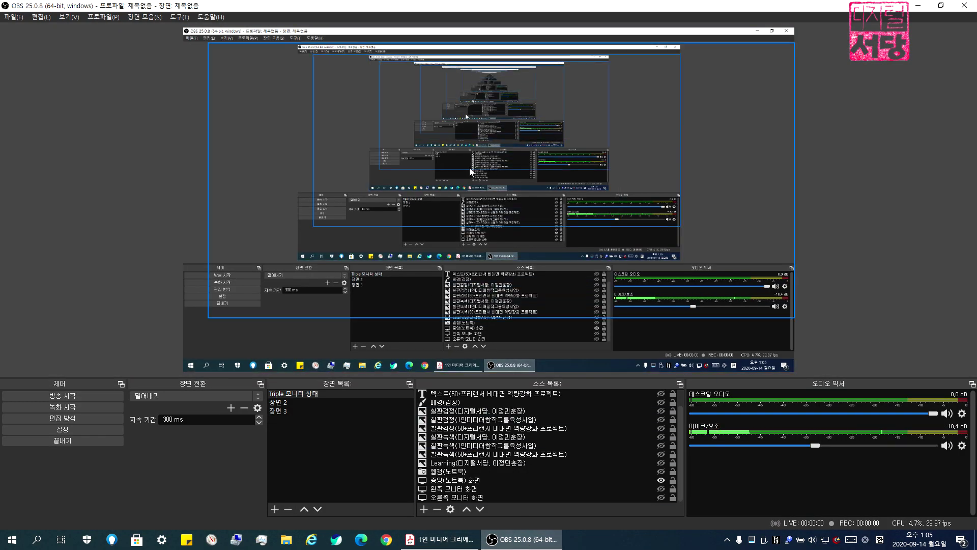
Float the OBS window over the PDF slide to preview the capture, maximize it again, and hide the 중앙(노트북) 화면 source
{"action": "left_click", "coordinate": [519, 540]}
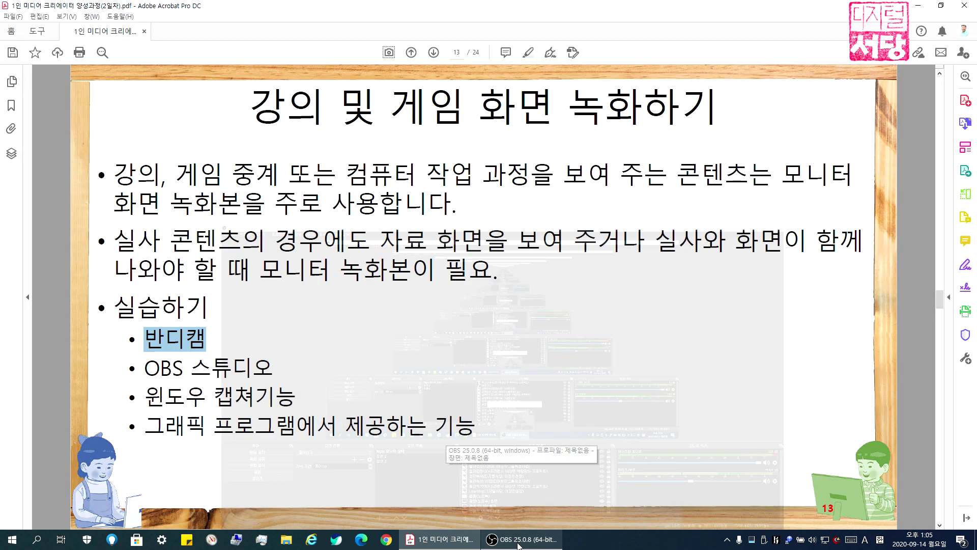
{"action": "left_click", "coordinate": [519, 540]}
{"action": "left_click_drag", "start_coordinate": [491, 5], "coordinate": [659, 64]}
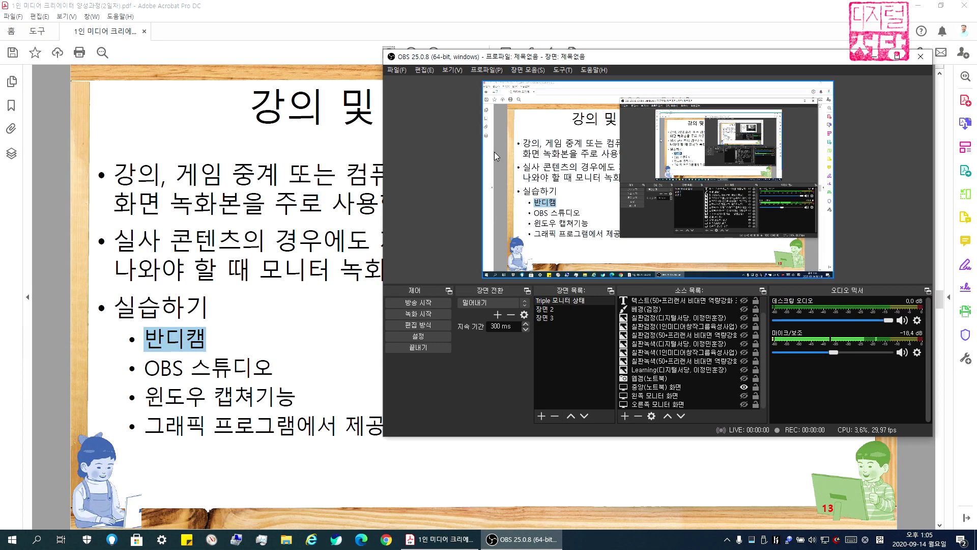
{"action": "double_click", "coordinate": [516, 59]}
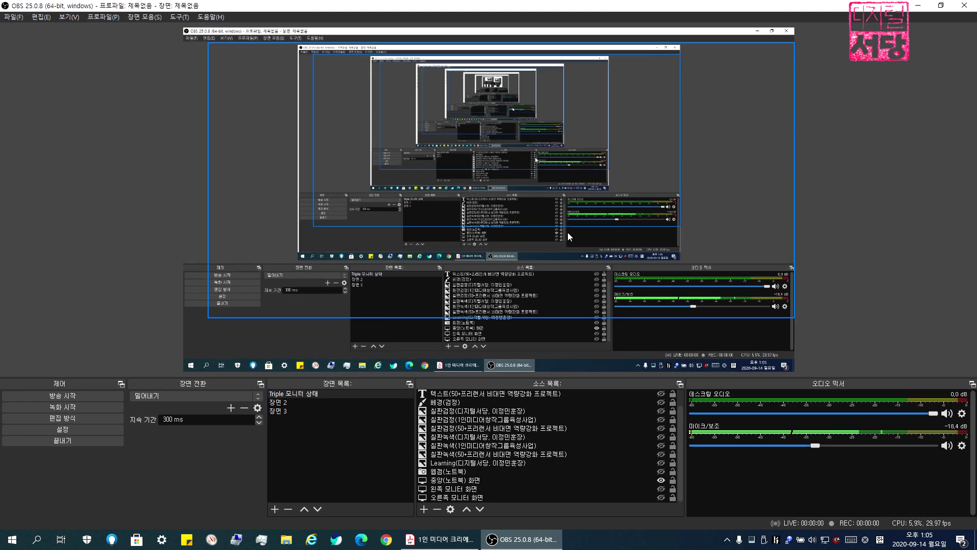
{"action": "left_click", "coordinate": [660, 480]}
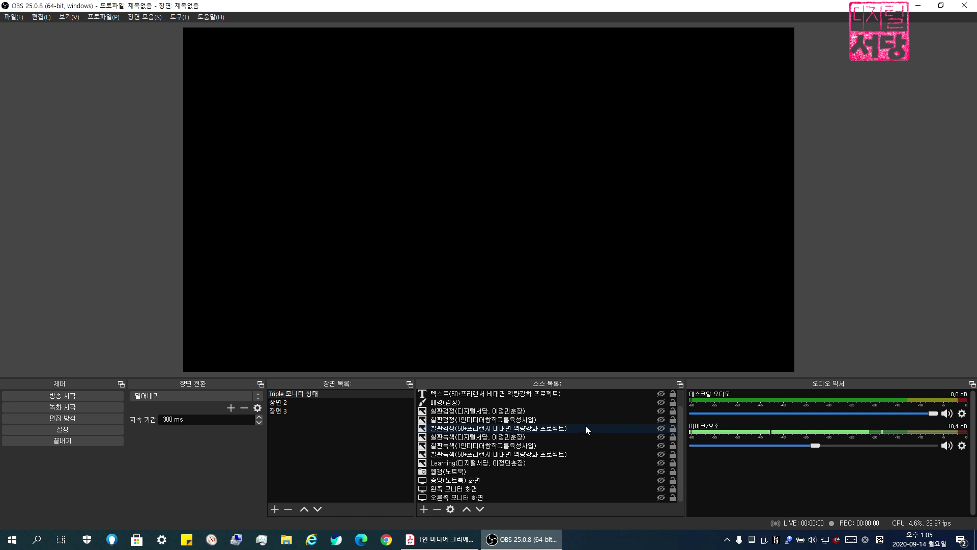
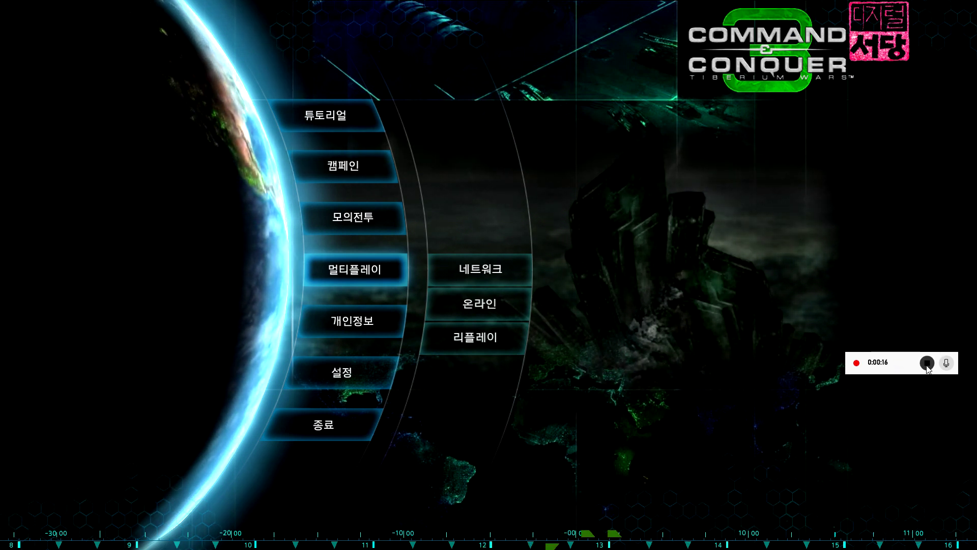
Quit the Command & Conquer 3 game and close its recorded gameplay video in PotPlayer
{"action": "left_click", "coordinate": [326, 423]}
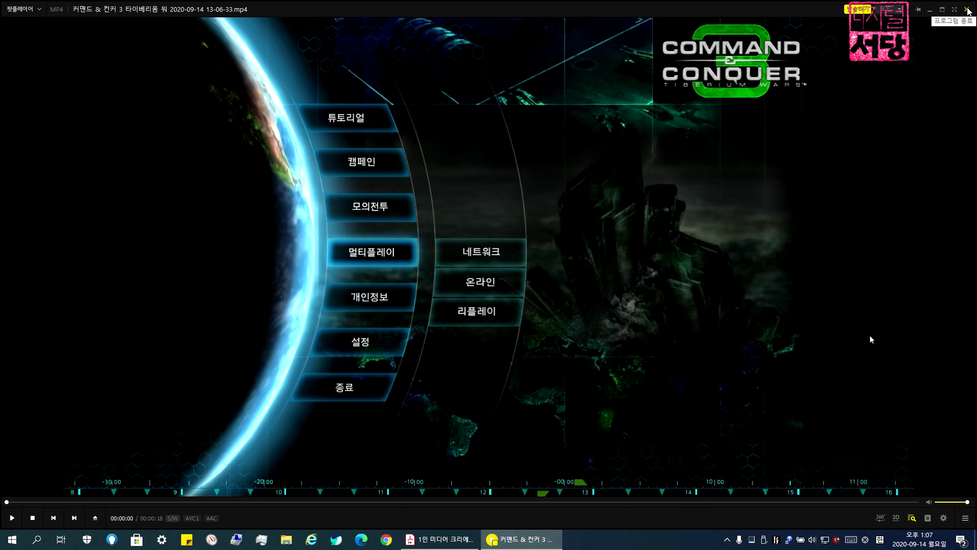
{"action": "left_click", "coordinate": [967, 10]}
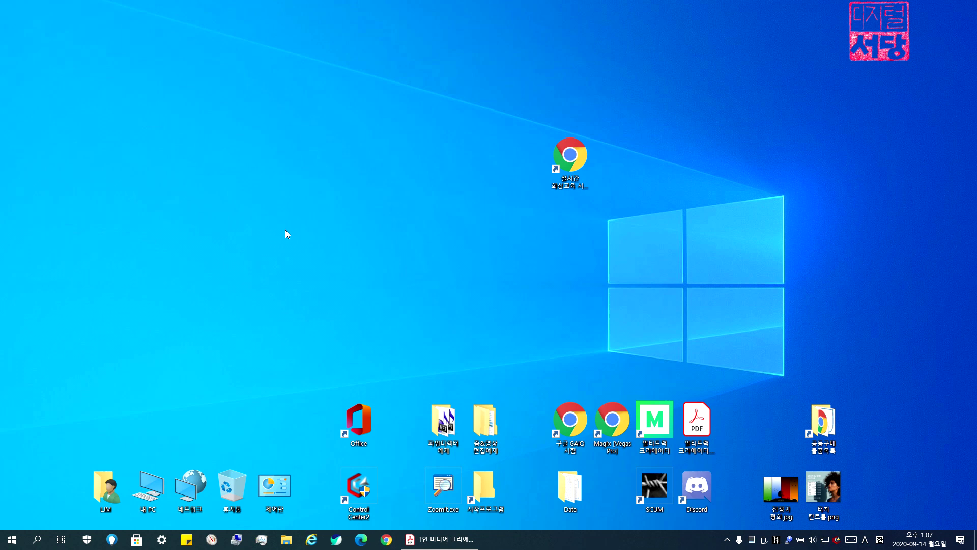
Open Xbox Game Bar over the desktop, close its 캡처 상태 and 갤러리 widgets, and dismiss the overlay
{"action": "key", "text": "super+g"}
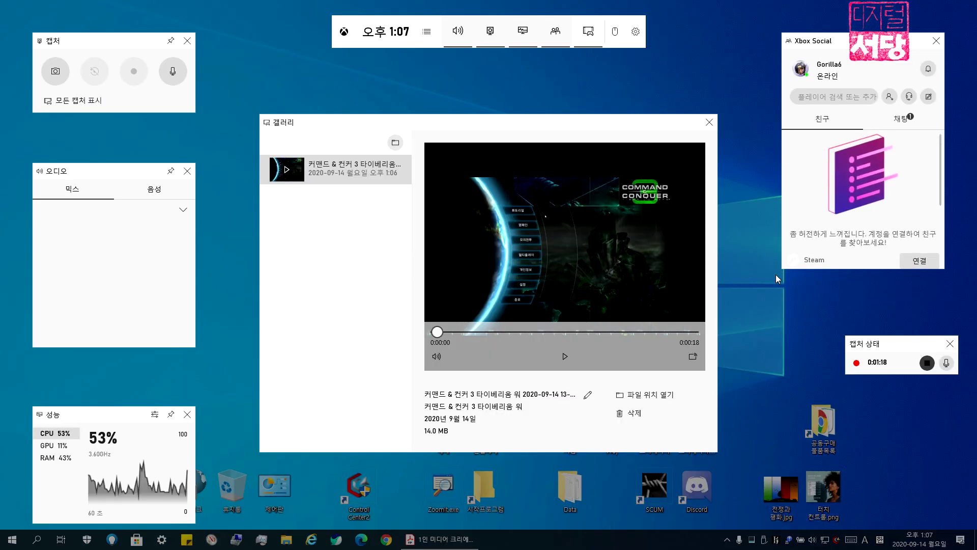
{"action": "left_click", "coordinate": [951, 344]}
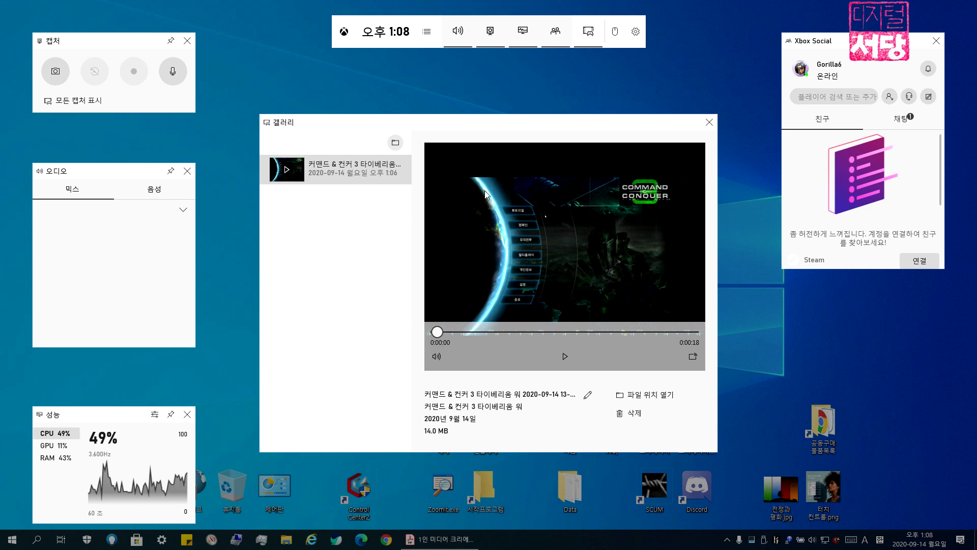
{"action": "left_click", "coordinate": [709, 122]}
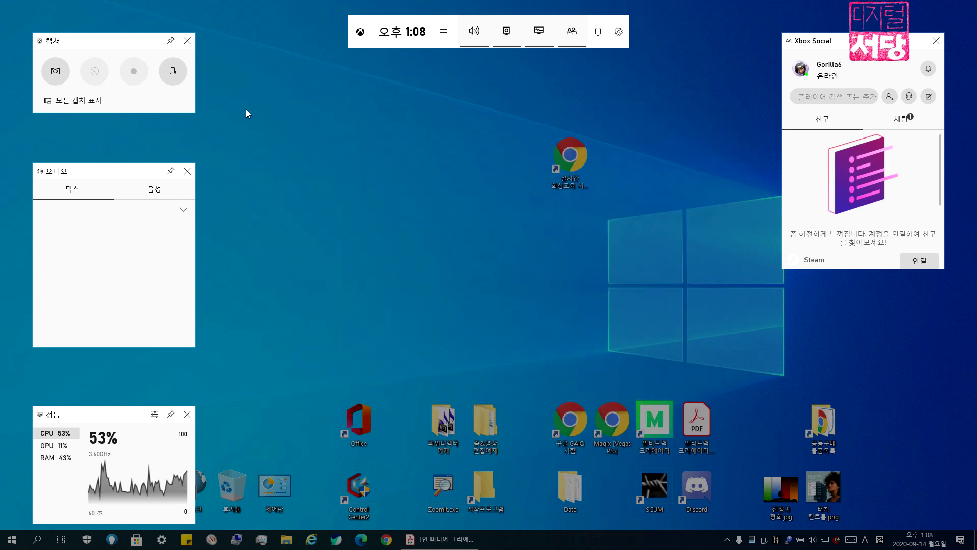
{"action": "left_click", "coordinate": [252, 175]}
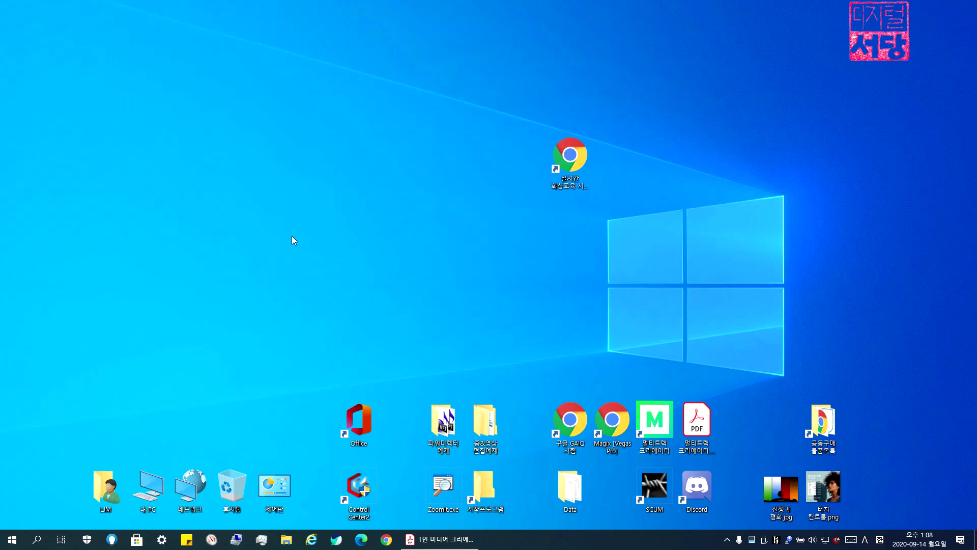
Reopen Xbox Game Bar, show its list of available widgets, and choose the 캡처 widget
{"action": "key", "text": "super+g"}
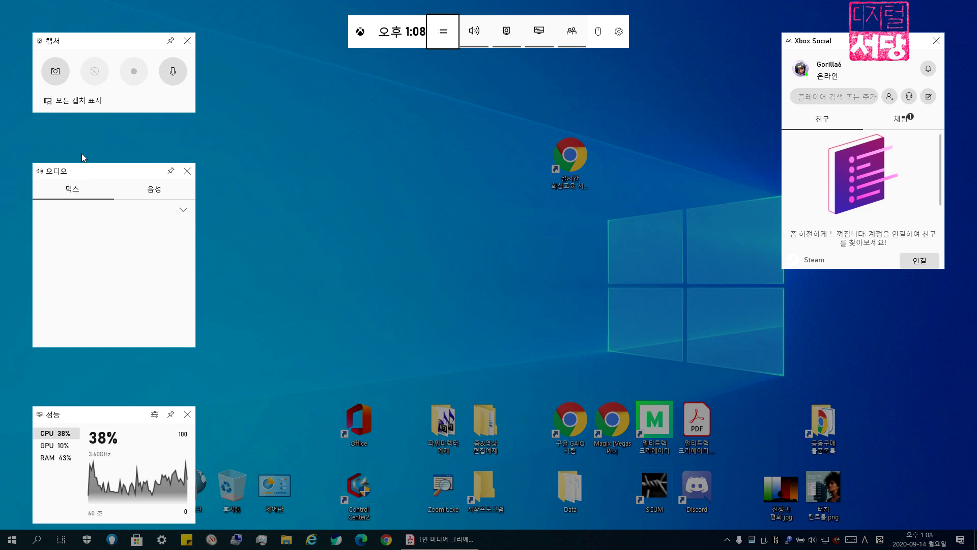
{"action": "left_click", "coordinate": [449, 34]}
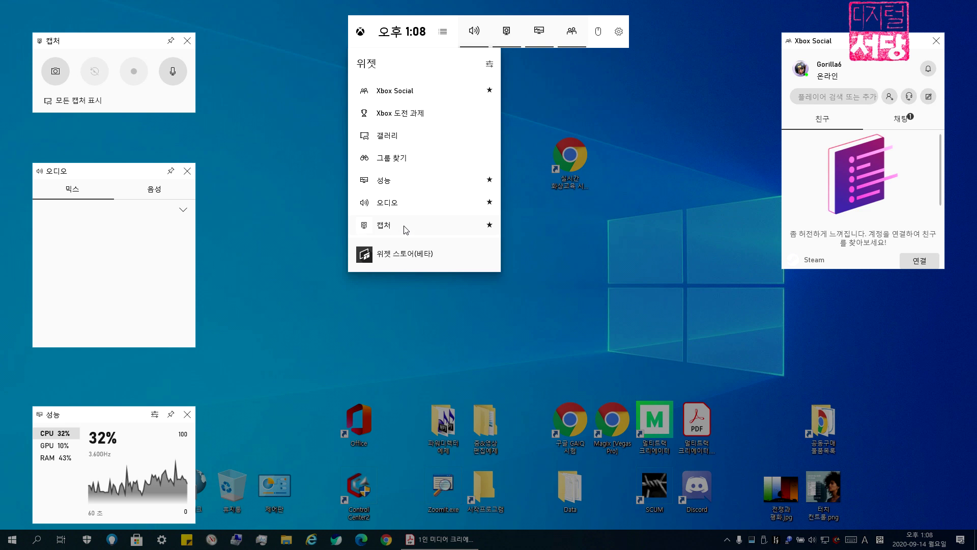
{"action": "left_click", "coordinate": [404, 220]}
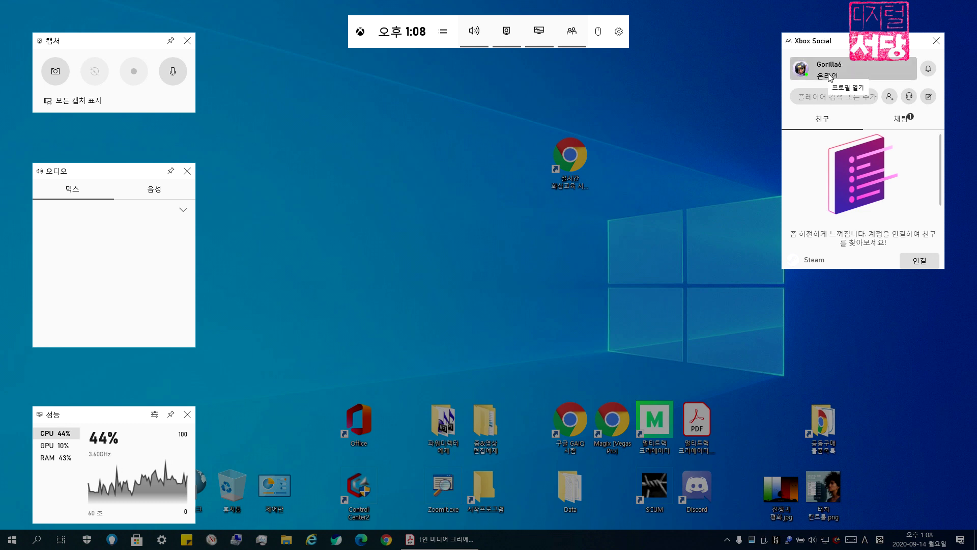
View the message requests in the Xbox Social chat and close the Xbox Social widget
{"action": "left_click", "coordinate": [902, 118]}
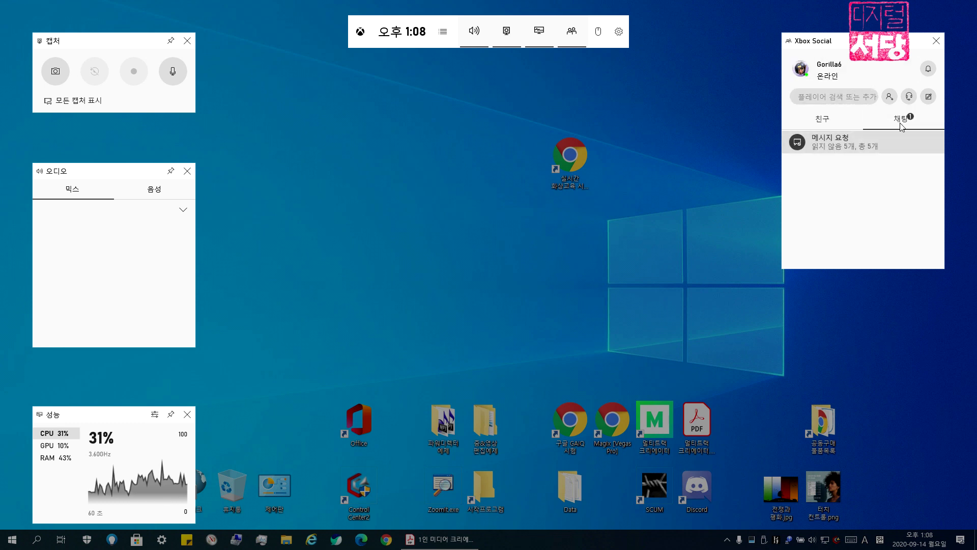
{"action": "left_click", "coordinate": [834, 147]}
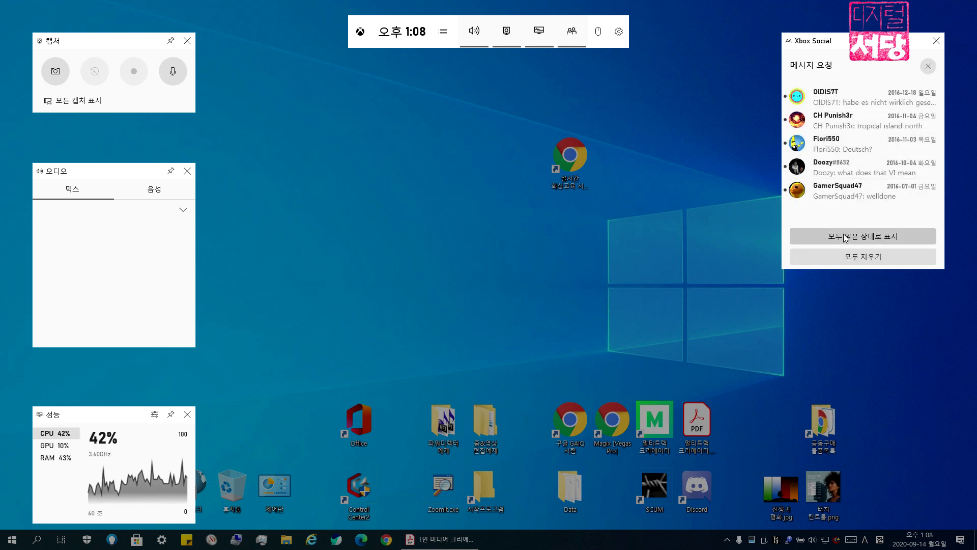
{"action": "left_click", "coordinate": [936, 42]}
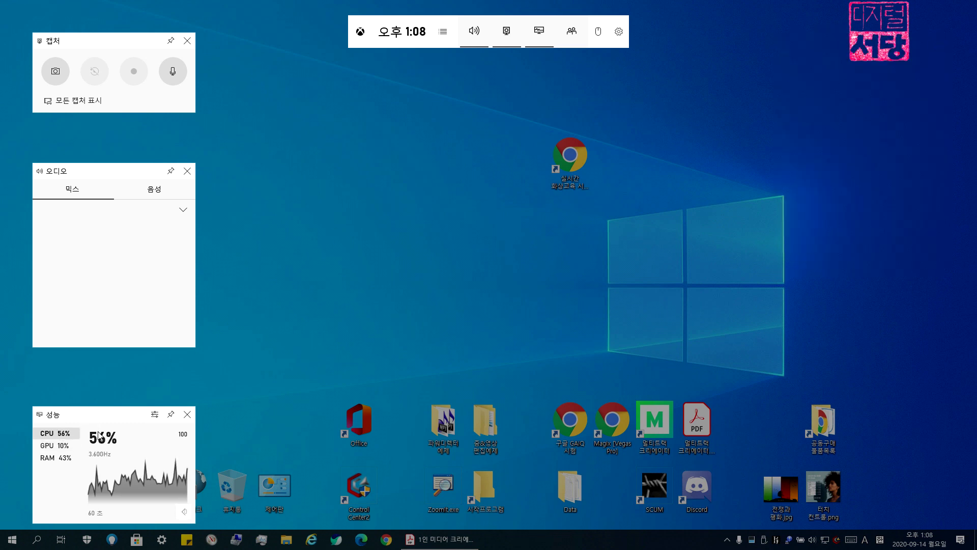
Try to start a Game Bar recording on the desktop, open the gallery of all captures, and dismiss the notice
{"action": "left_click", "coordinate": [131, 69]}
{"action": "left_click", "coordinate": [77, 100]}
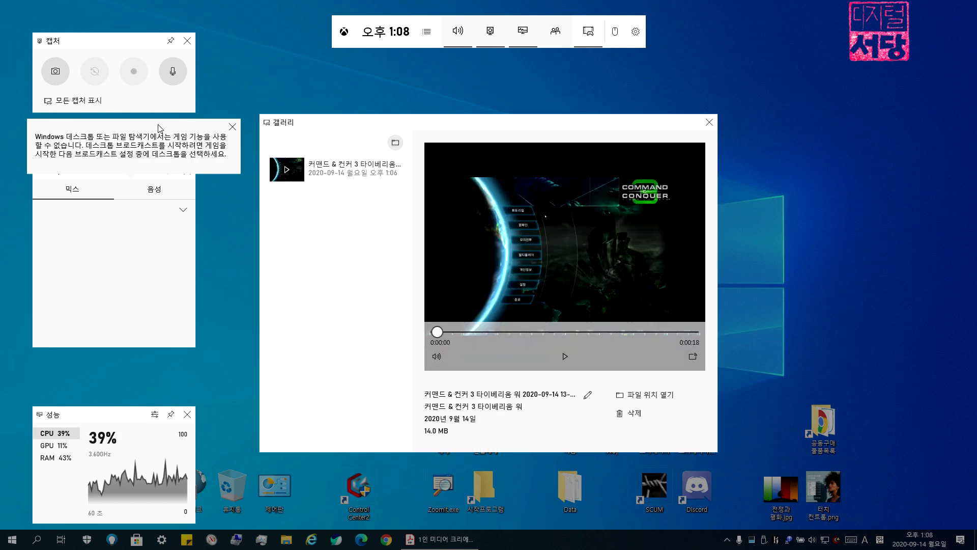
{"action": "left_click", "coordinate": [232, 127]}
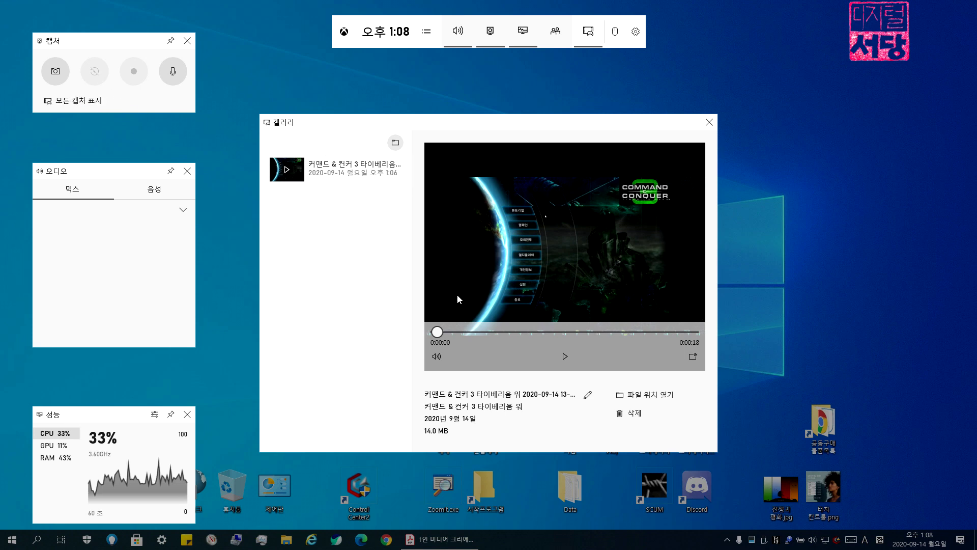
Play the recorded Command & Conquer 3 clip in the gallery from 0:00:06 and pause it at 0:00:09
{"action": "left_click_drag", "start_coordinate": [439, 331], "coordinate": [542, 335]}
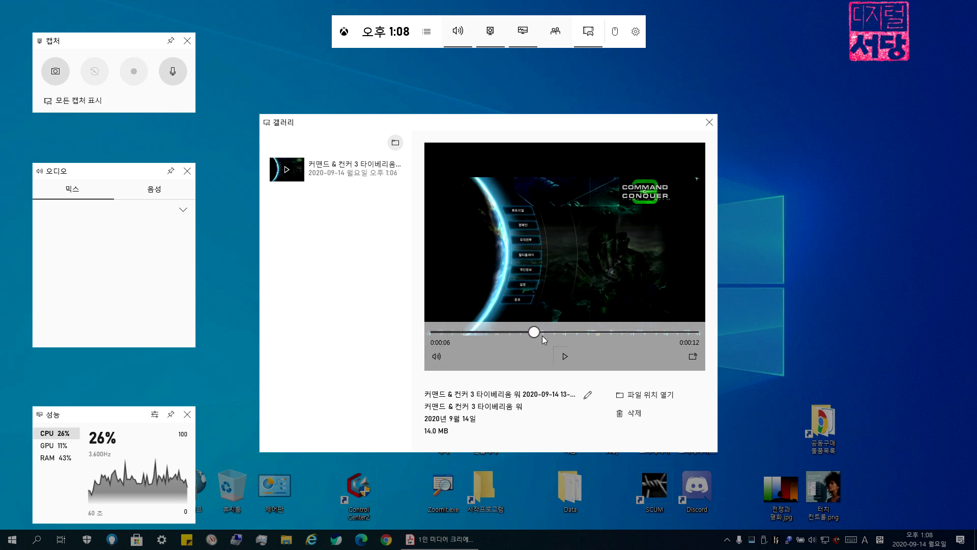
{"action": "left_click", "coordinate": [565, 358]}
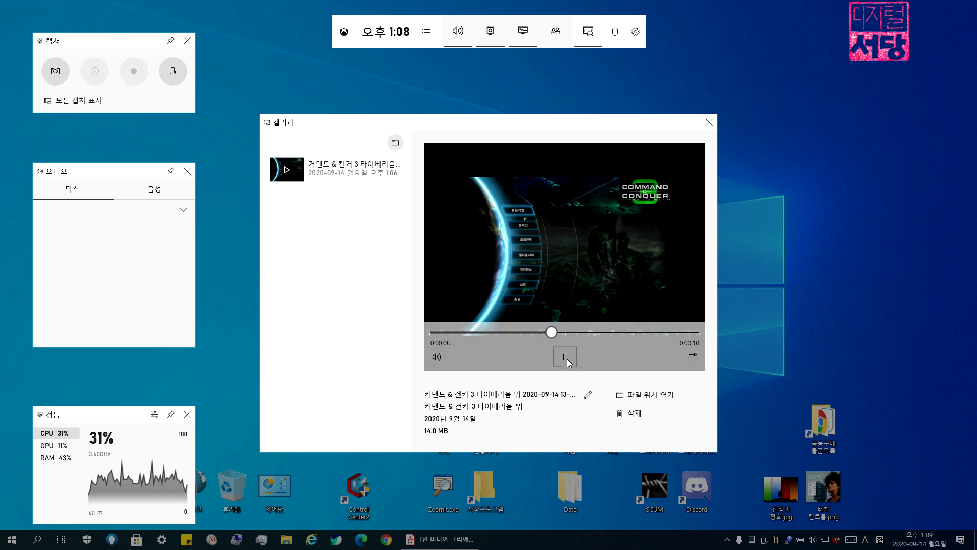
{"action": "left_click", "coordinate": [568, 358]}
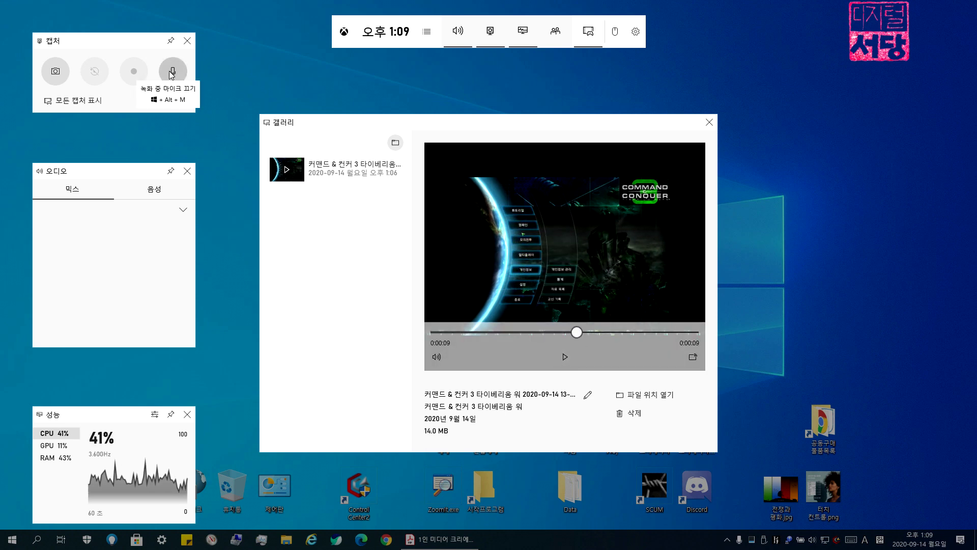
Try again to record the desktop with Game Bar and close the overlay
{"action": "left_click", "coordinate": [133, 73]}
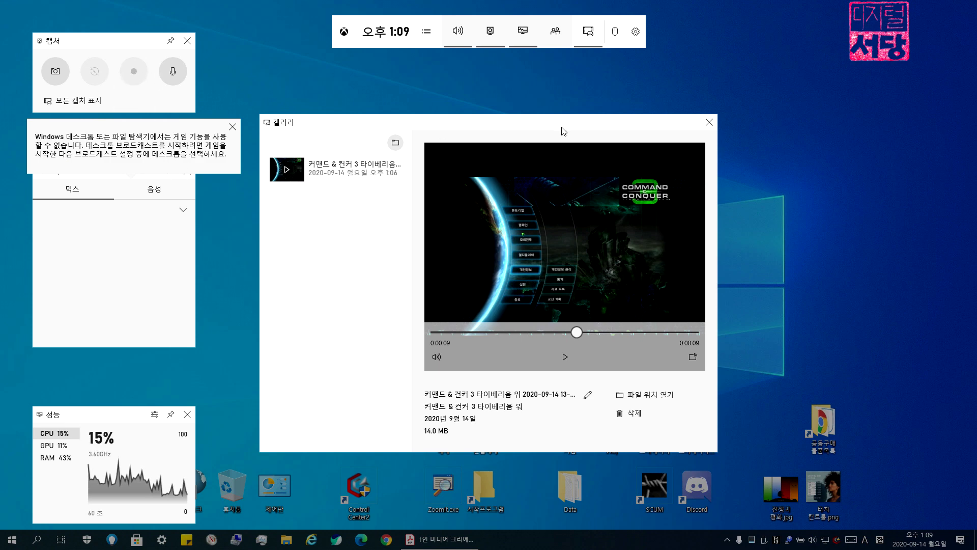
{"action": "left_click", "coordinate": [681, 90]}
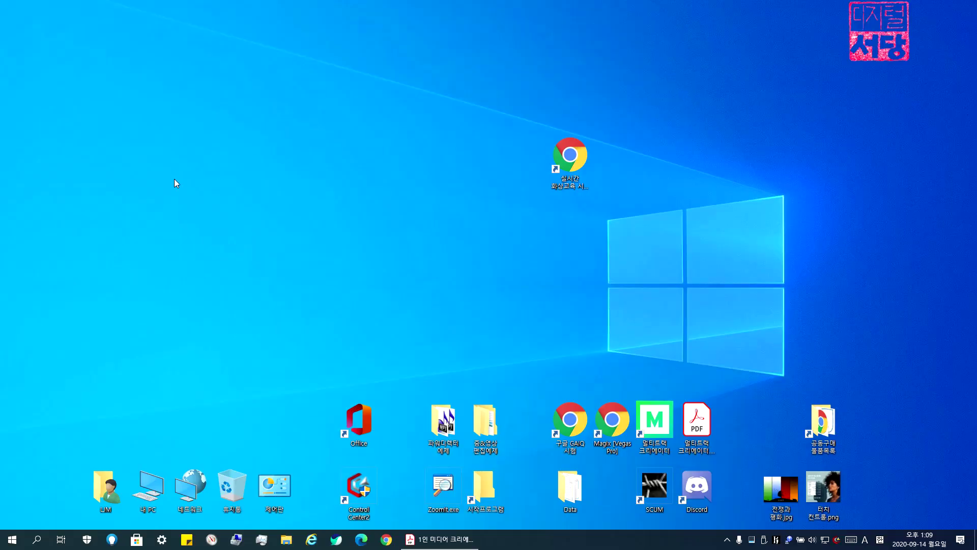
Launch the C&C3 game
{"action": "key", "text": "super"}
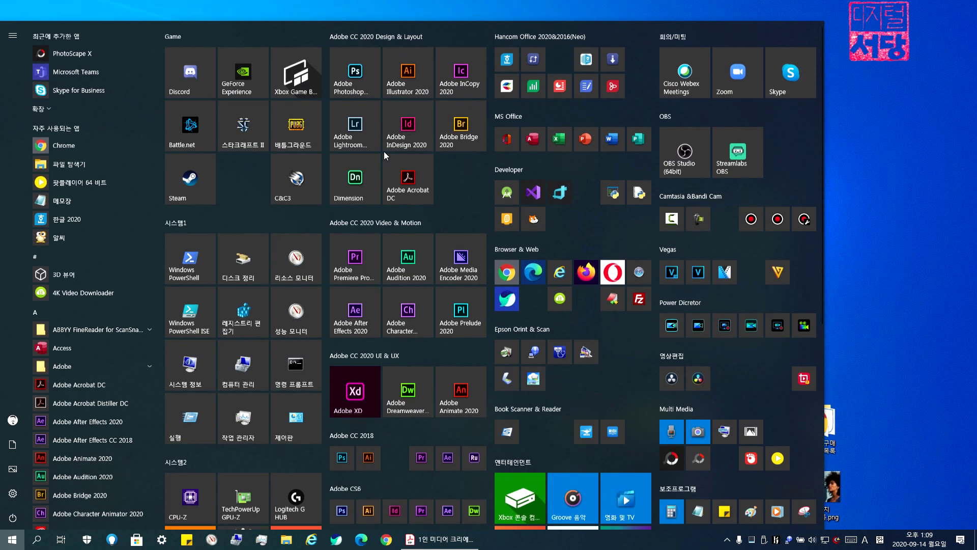
{"action": "left_click", "coordinate": [297, 176]}
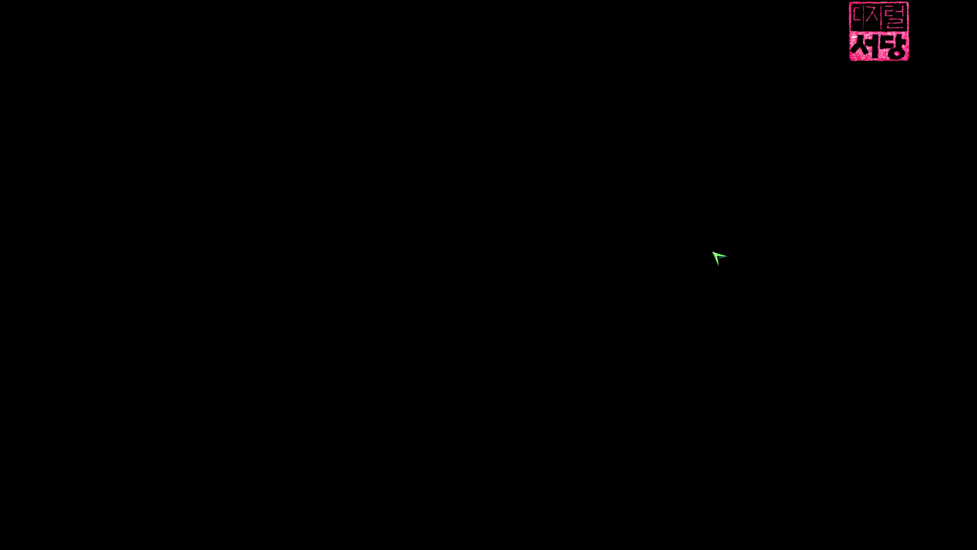
{"action": "key", "text": "super"}
{"action": "left_click", "coordinate": [894, 90]}
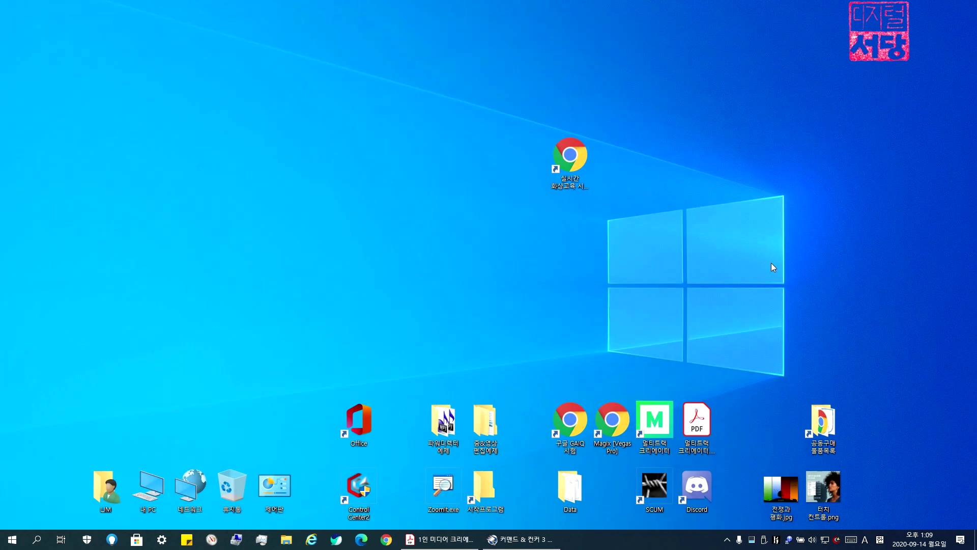
{"action": "left_click", "coordinate": [549, 544]}
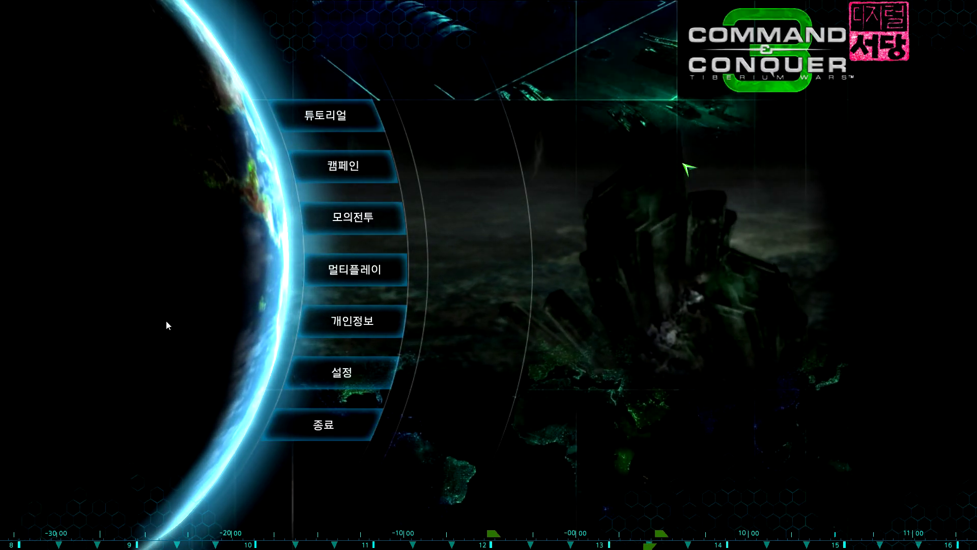
Start a recording of the Command & Conquer 3 game in the GeForce Experience overlay and close the overlay
{"action": "key", "text": "alt+z"}
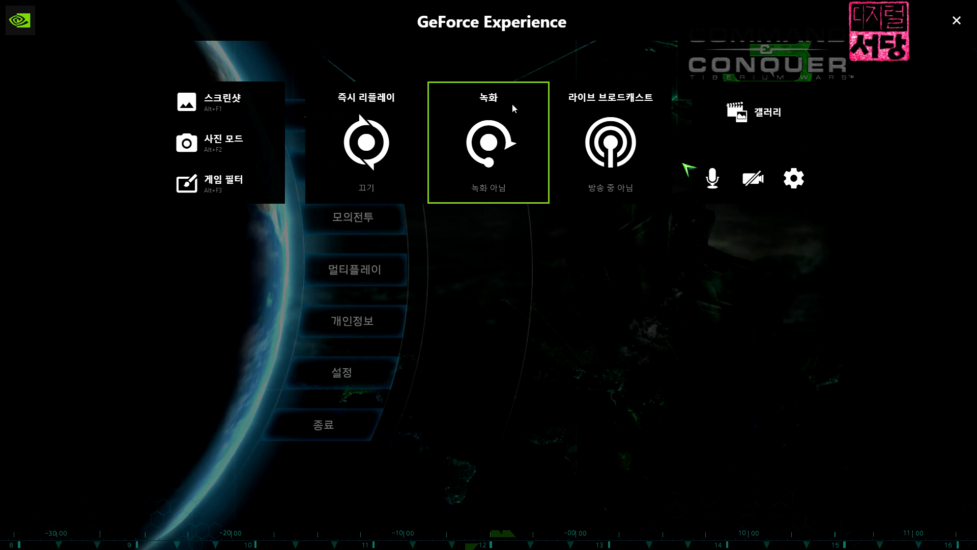
{"action": "left_click", "coordinate": [483, 148]}
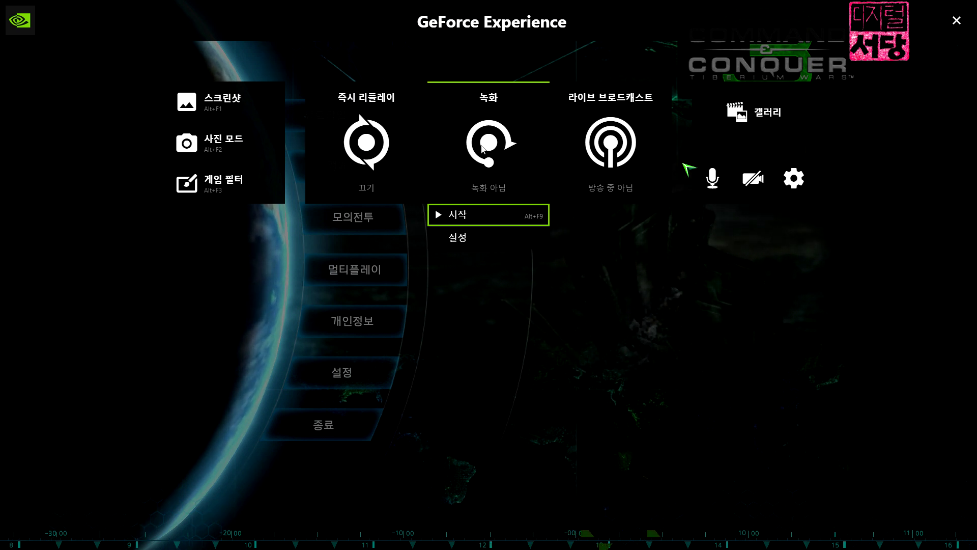
{"action": "left_click", "coordinate": [452, 214]}
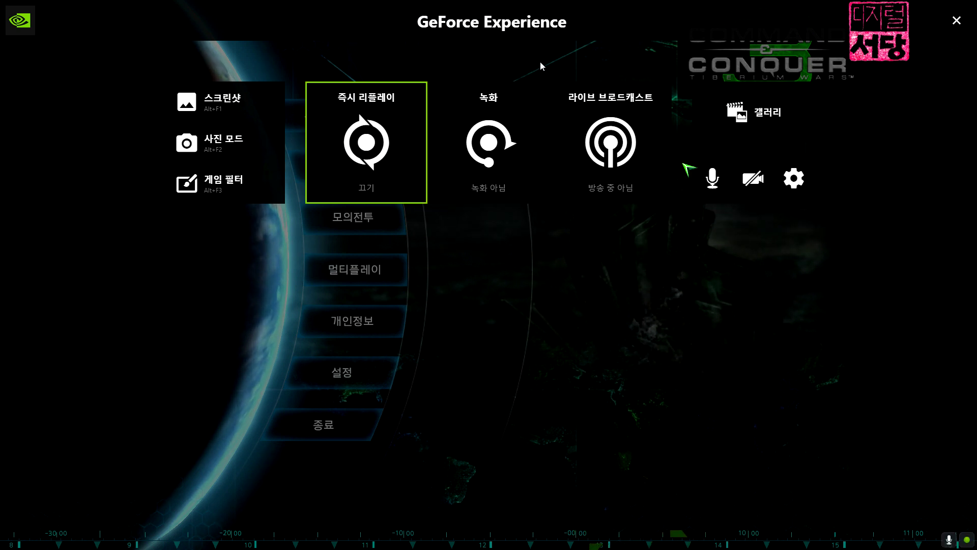
{"action": "key", "text": "alt+F9"}
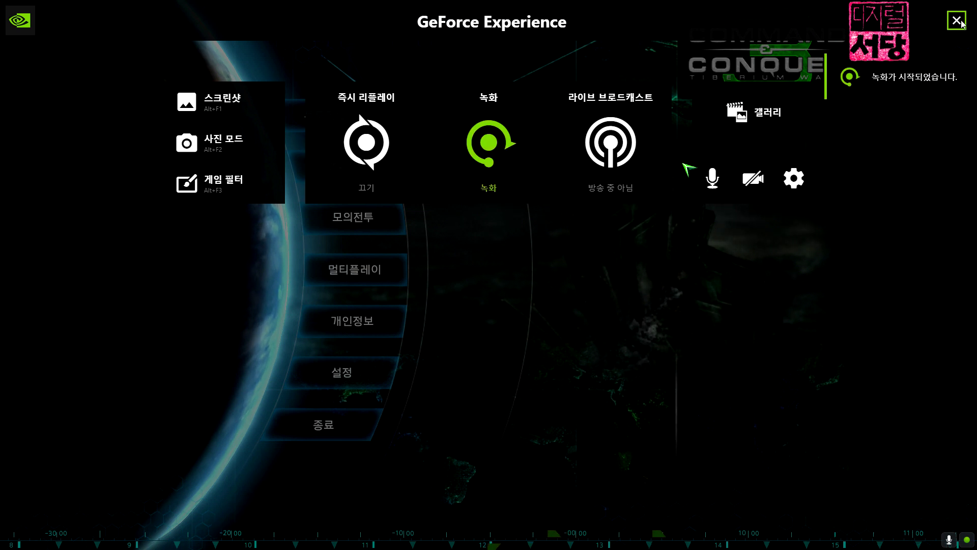
{"action": "left_click", "coordinate": [957, 20]}
View the new skirmish (새 모의전투) setup, then quit the game from its main menu
{"action": "left_click", "coordinate": [337, 216]}
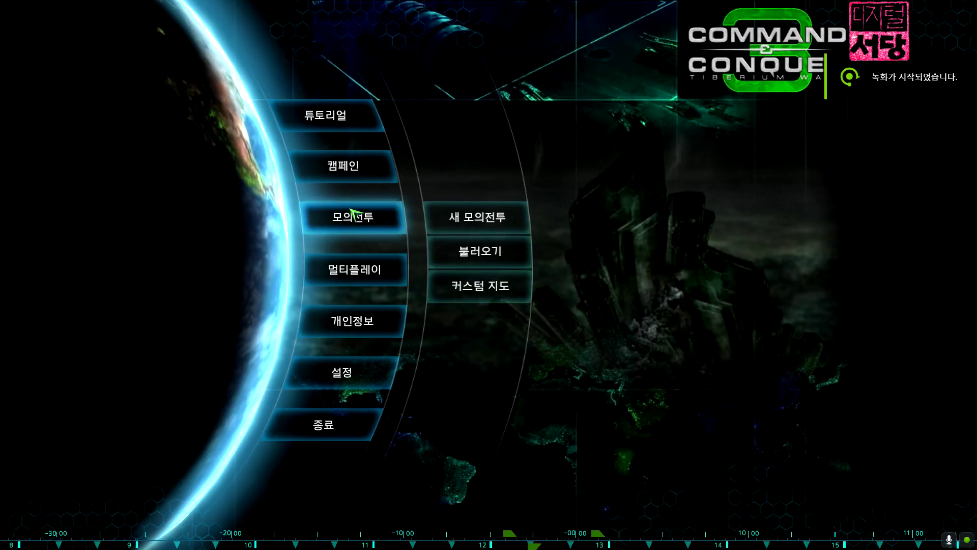
{"action": "left_click", "coordinate": [469, 220]}
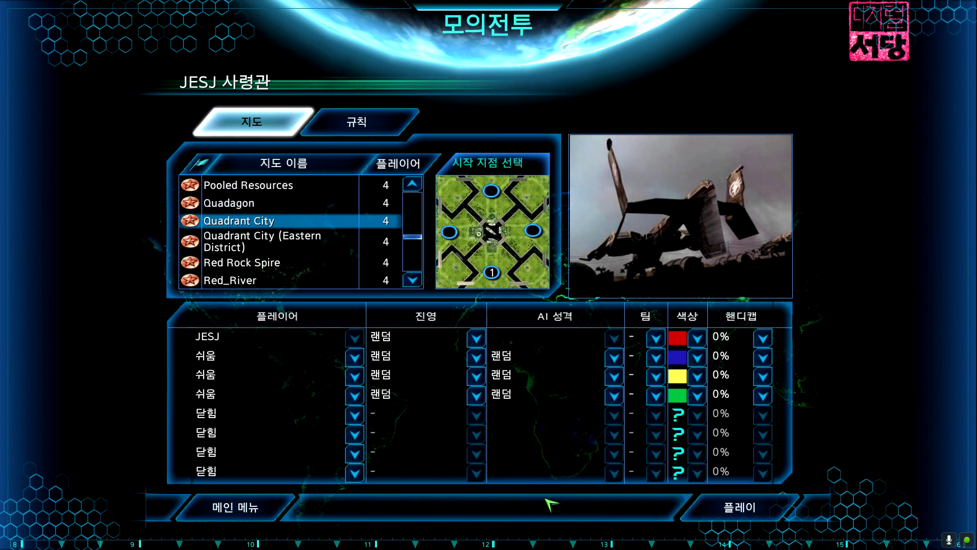
{"action": "left_click", "coordinate": [242, 511]}
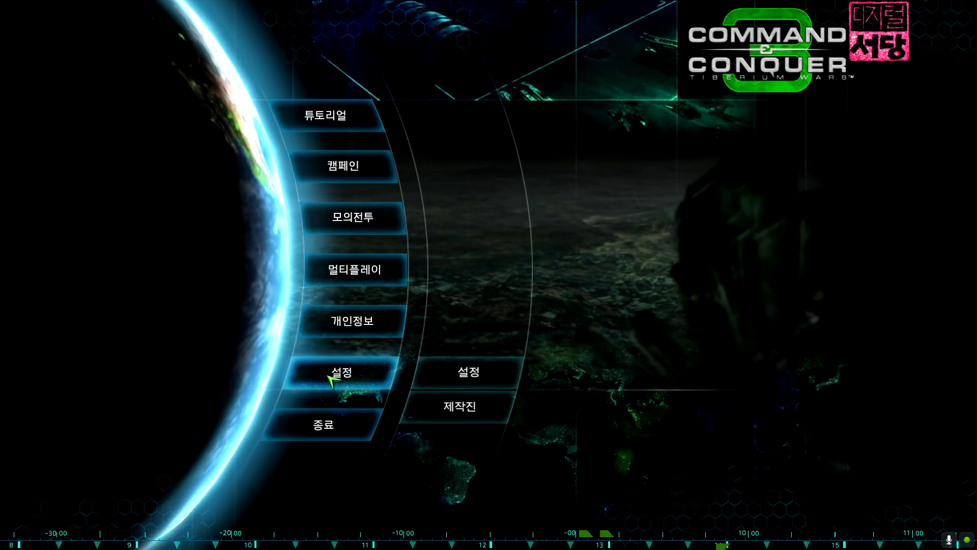
{"action": "left_click", "coordinate": [320, 426]}
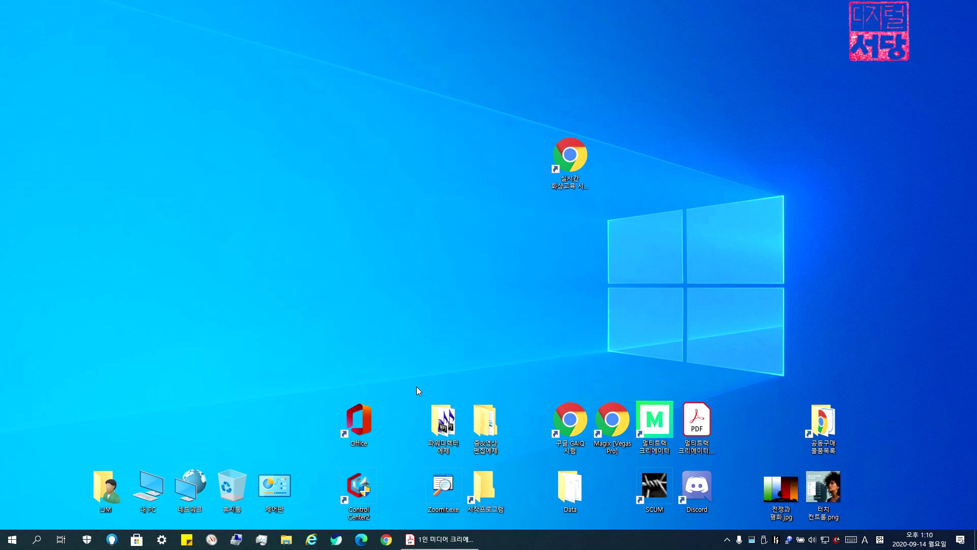
Reopen the GeForce Experience overlay on the desktop and stop and save the running recording
{"action": "key", "text": "alt+z"}
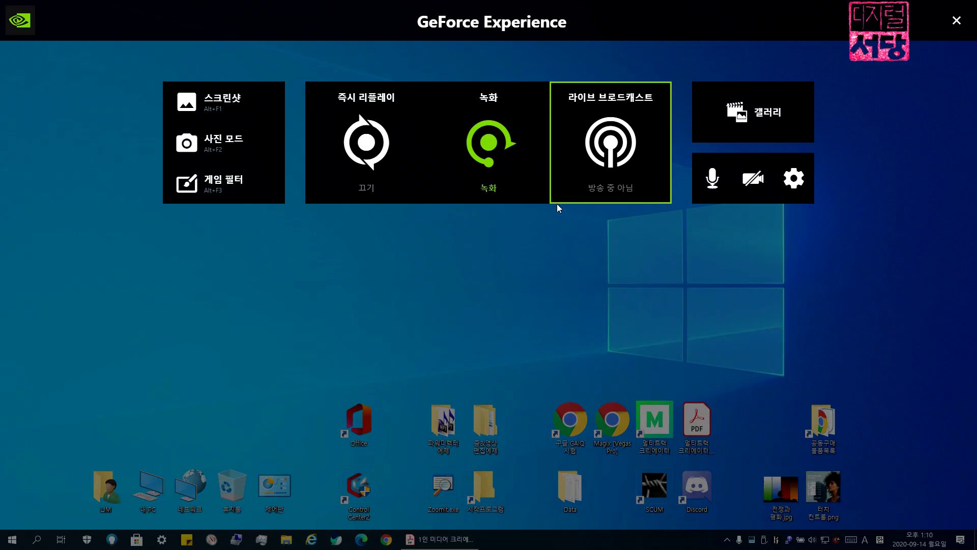
{"action": "left_click", "coordinate": [490, 148]}
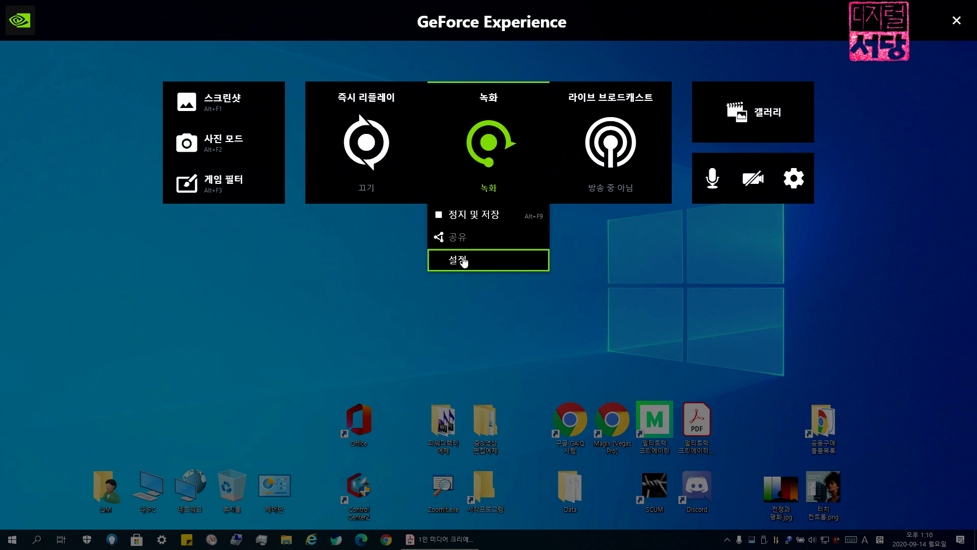
{"action": "left_click", "coordinate": [466, 219]}
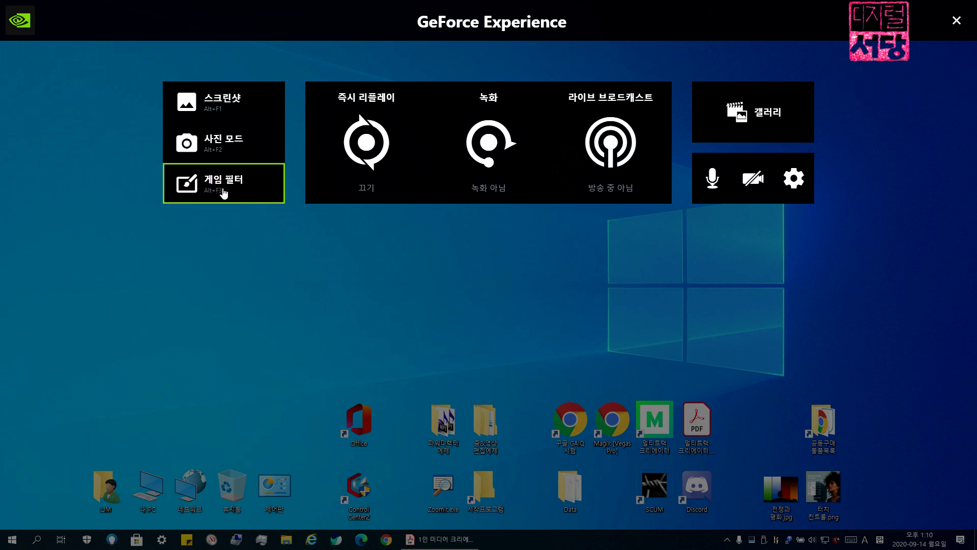
Open the recording's file location from the GeForce Experience gallery and widen the folder window
{"action": "left_click", "coordinate": [719, 129]}
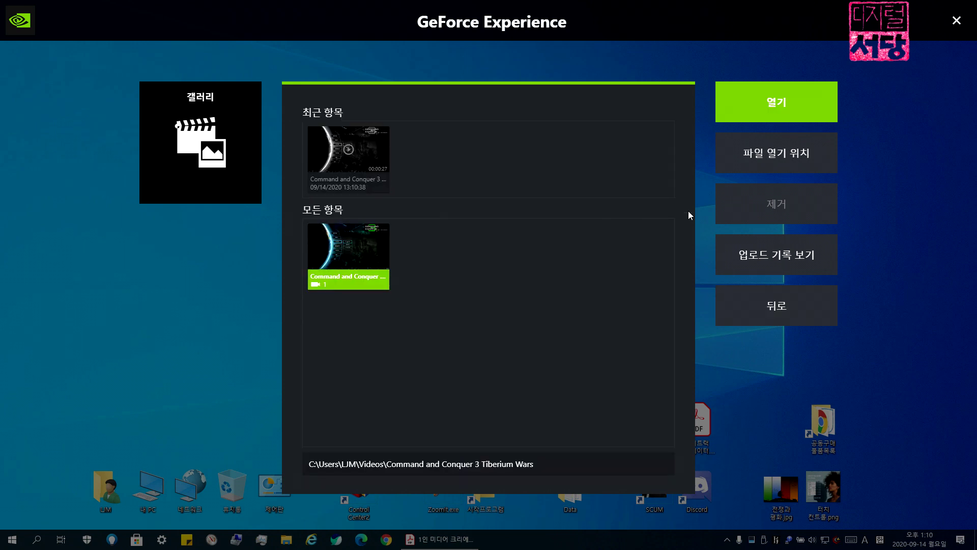
{"action": "left_click", "coordinate": [753, 162]}
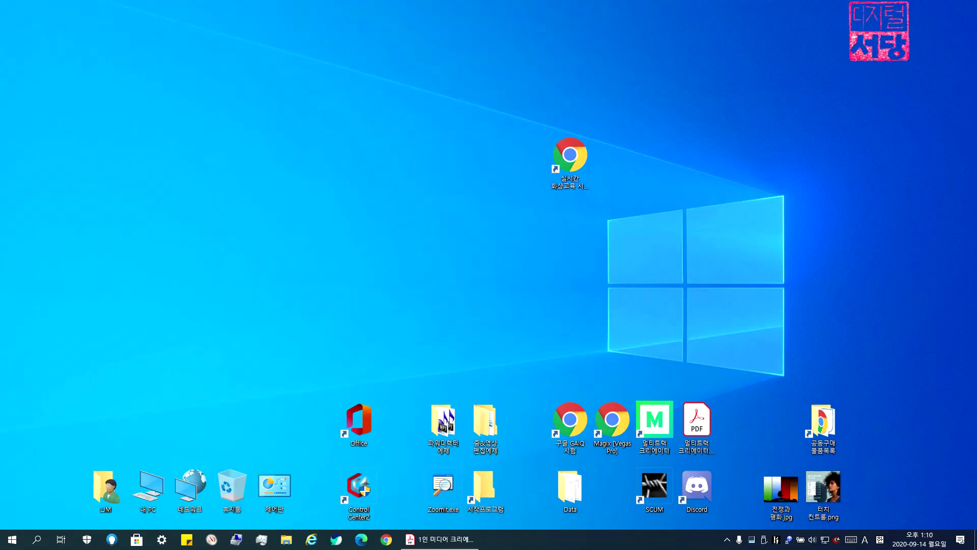
{"action": "left_click_drag", "start_coordinate": [142, 182], "coordinate": [503, 25]}
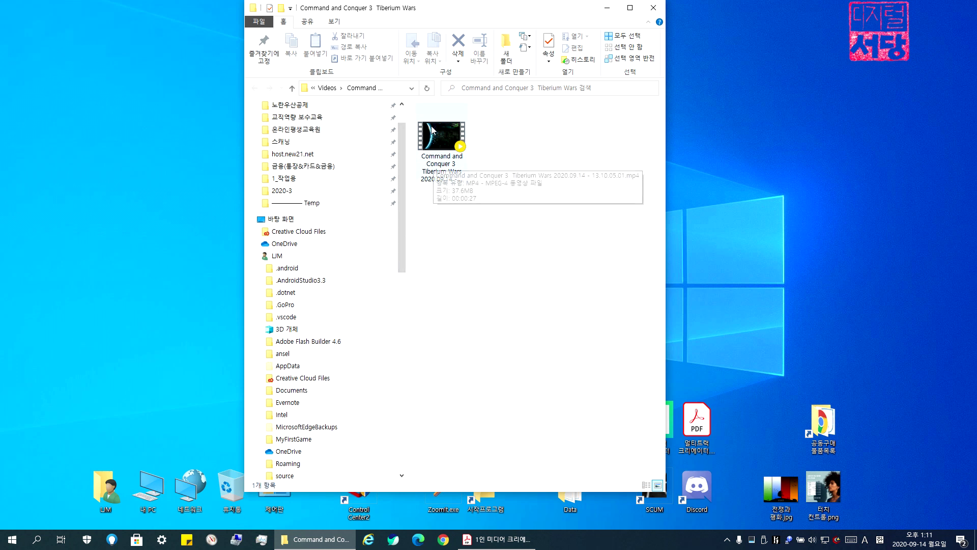
{"action": "left_click_drag", "start_coordinate": [666, 179], "coordinate": [798, 183]}
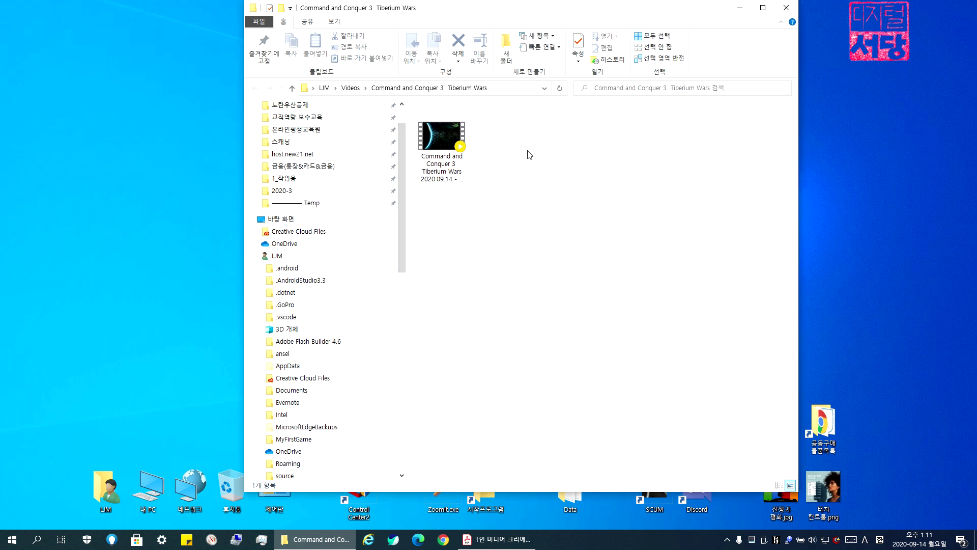
Play the recorded Command and Conquer 3 Tiberium Wars MP4, then close the player and the folder window
{"action": "left_click", "coordinate": [452, 149]}
{"action": "double_click", "coordinate": [451, 147]}
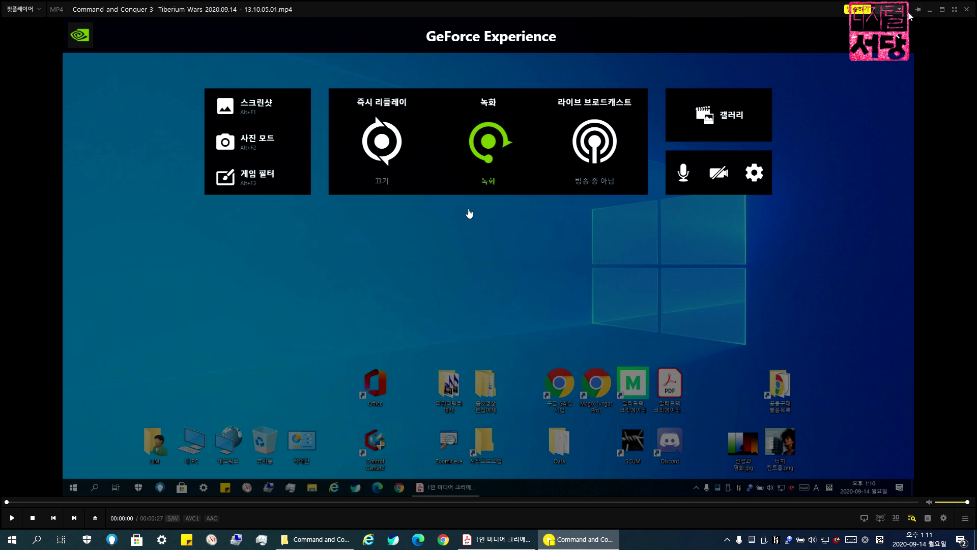
{"action": "left_click", "coordinate": [967, 9]}
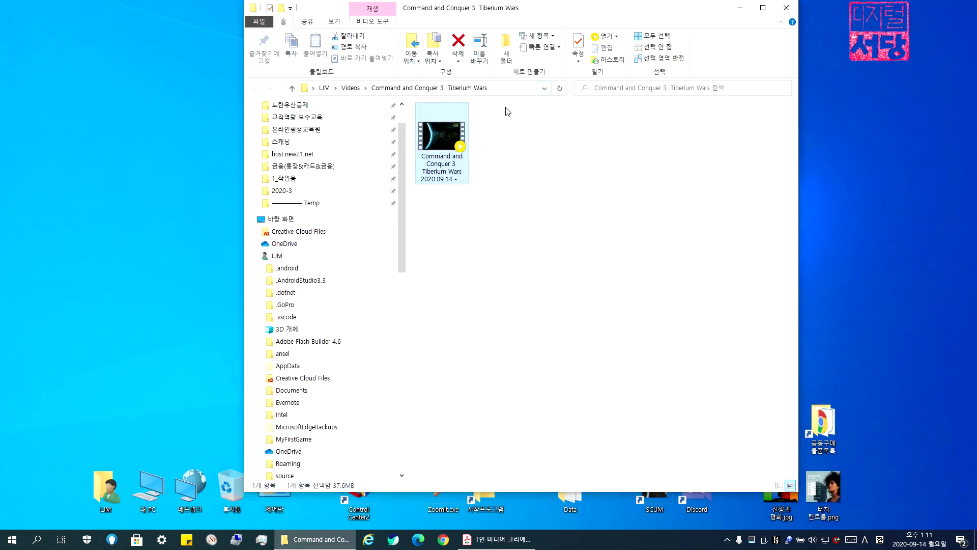
{"action": "left_click_drag", "start_coordinate": [522, 15], "coordinate": [512, 16]}
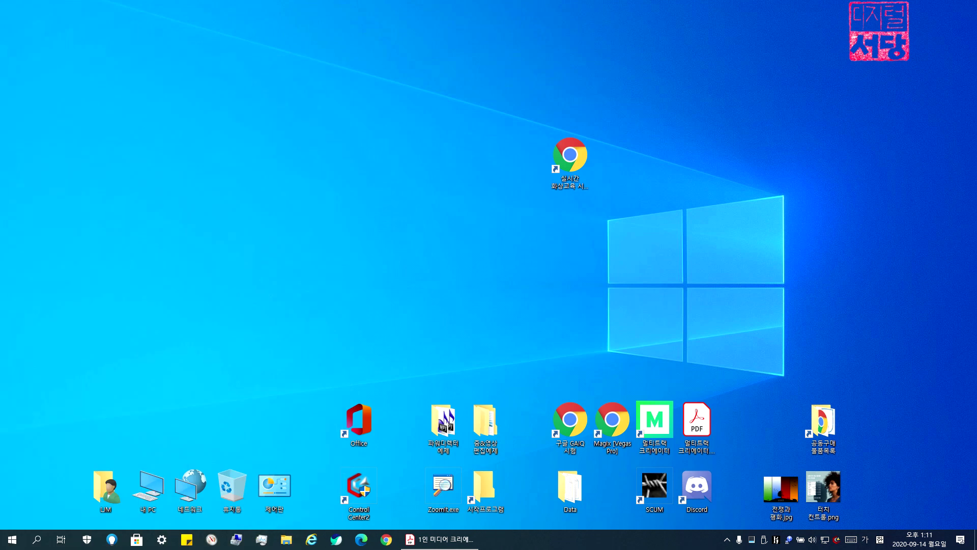
Switch to the course PDF in Acrobat, highlight "OBS 스튜디오" on page 13, and go on to page 14
{"action": "left_click", "coordinate": [440, 539]}
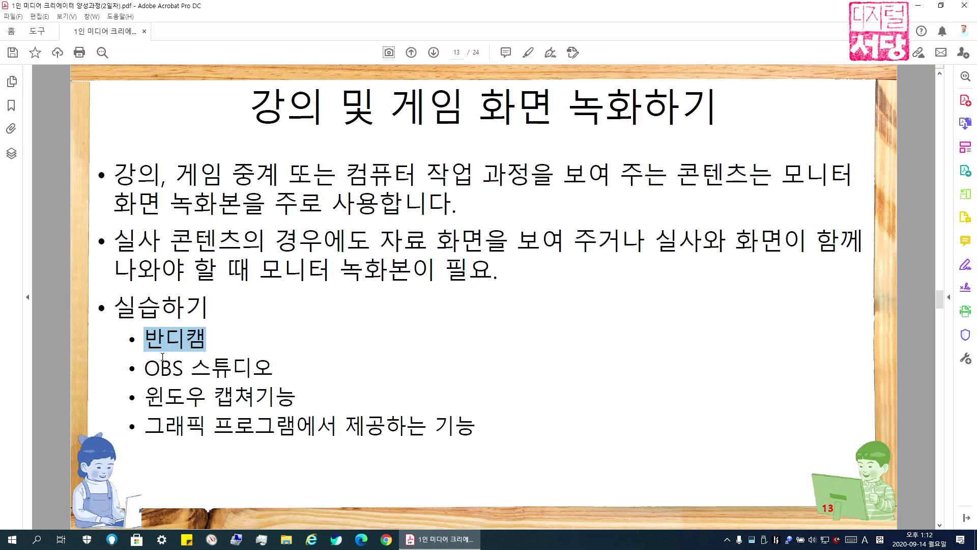
{"action": "left_click", "coordinate": [162, 358]}
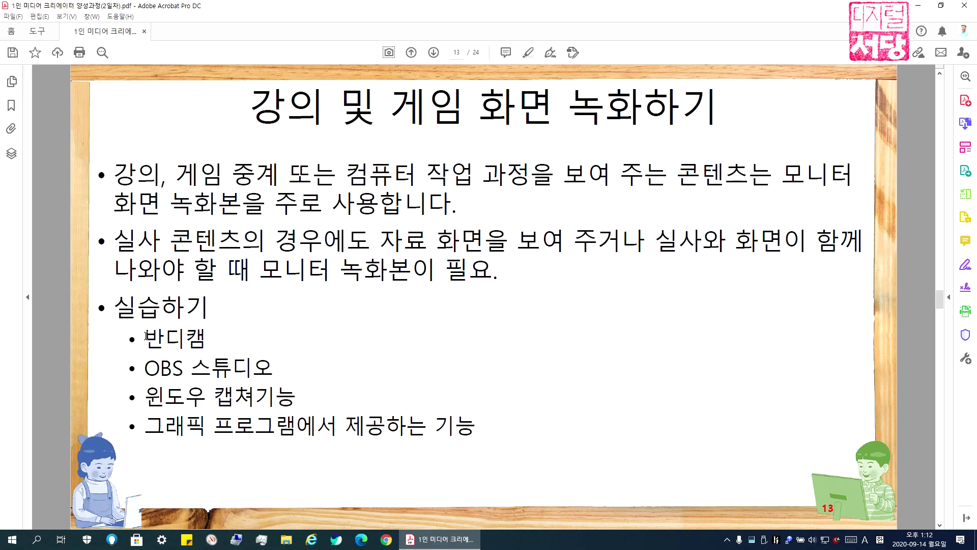
{"action": "left_click_drag", "start_coordinate": [146, 367], "coordinate": [265, 368]}
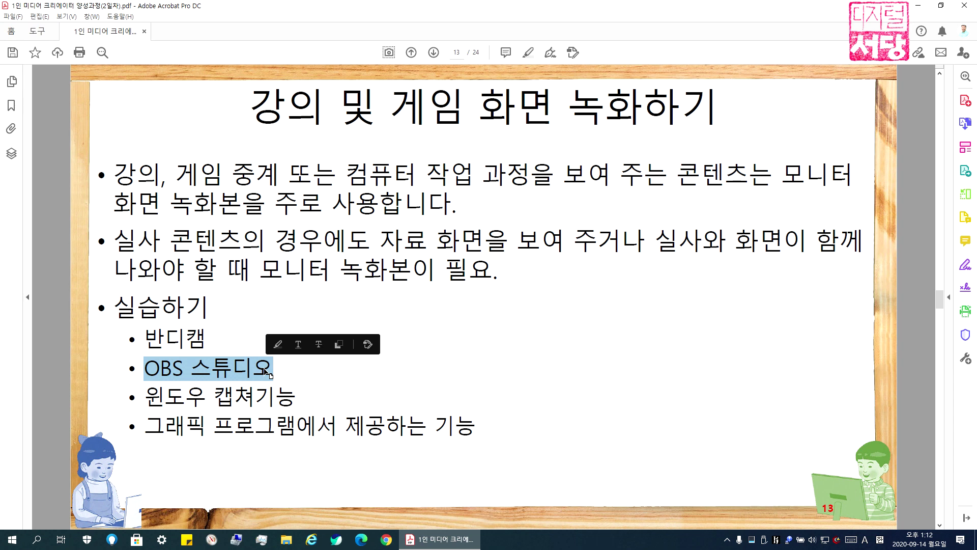
{"action": "scroll", "coordinate": [265, 373], "scroll_direction": "down", "scroll_amount": 1}
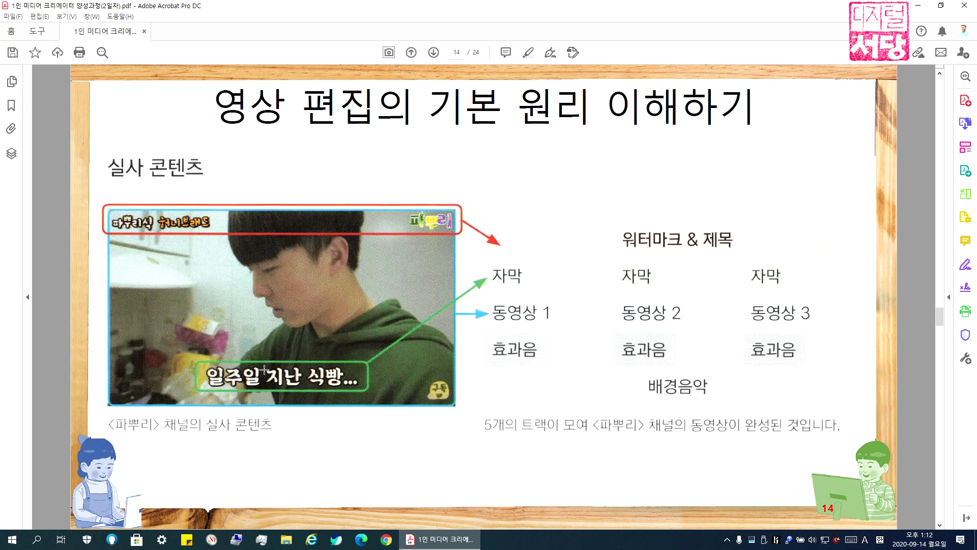
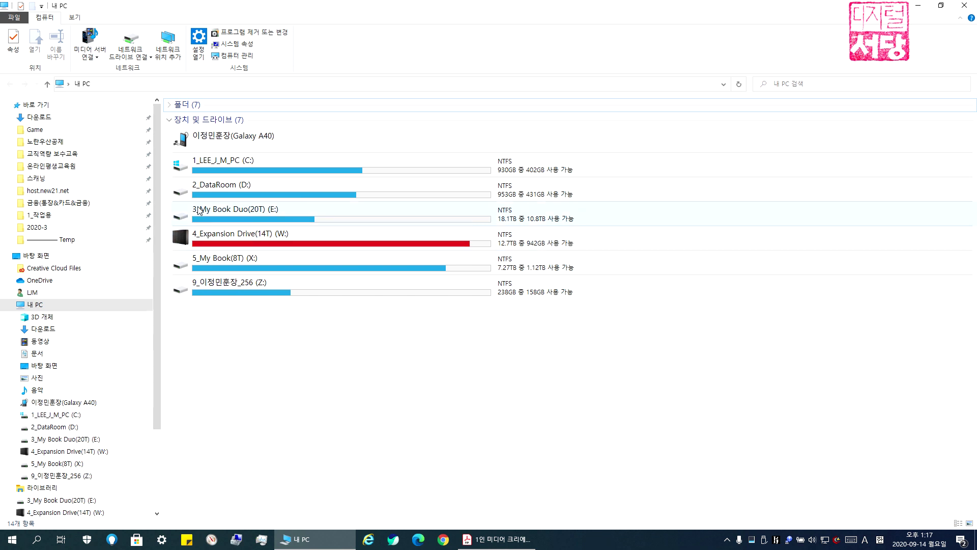
Examine the capacity and free space of the computer's drives, from C: to Z:, in the 내 PC overview
{"action": "left_click", "coordinate": [198, 164]}
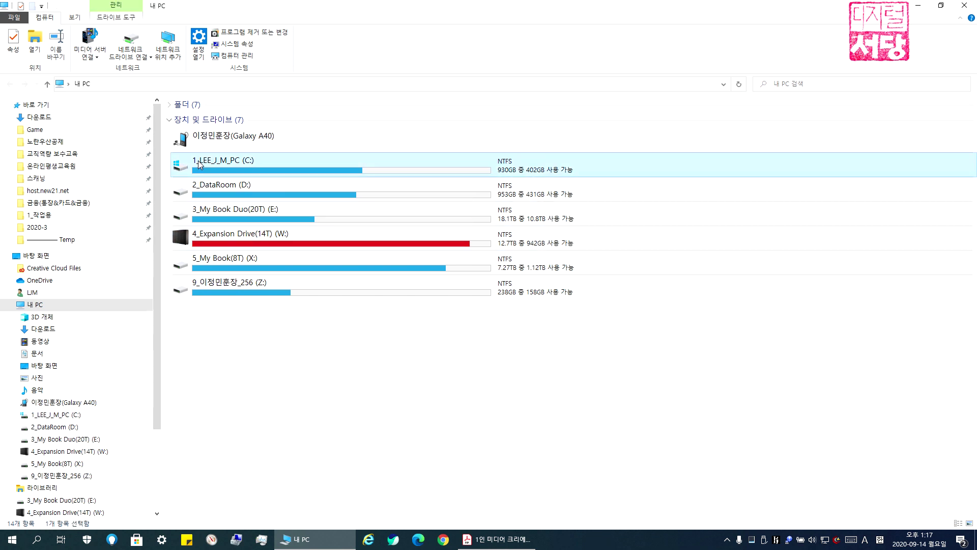
{"action": "left_click", "coordinate": [209, 199]}
{"action": "left_click", "coordinate": [213, 214]}
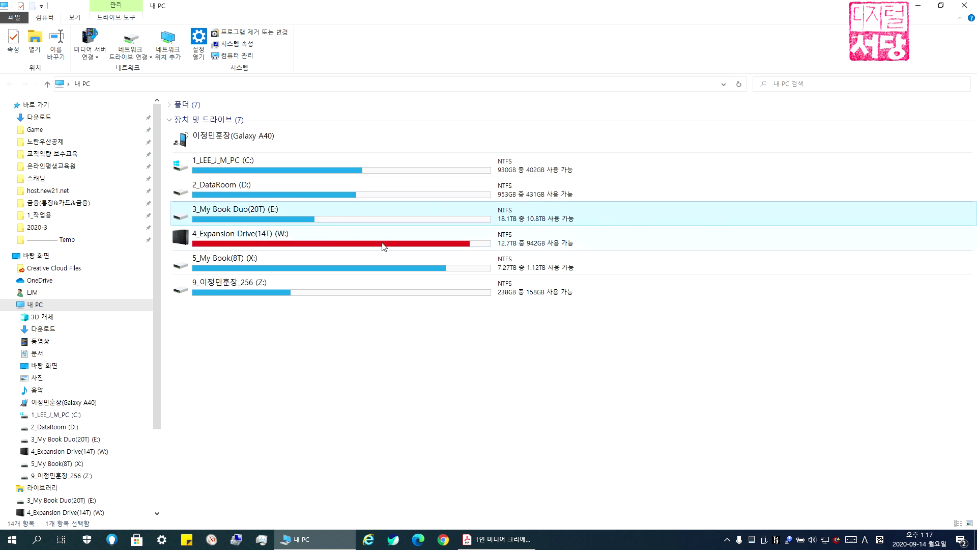
{"action": "left_click", "coordinate": [271, 246]}
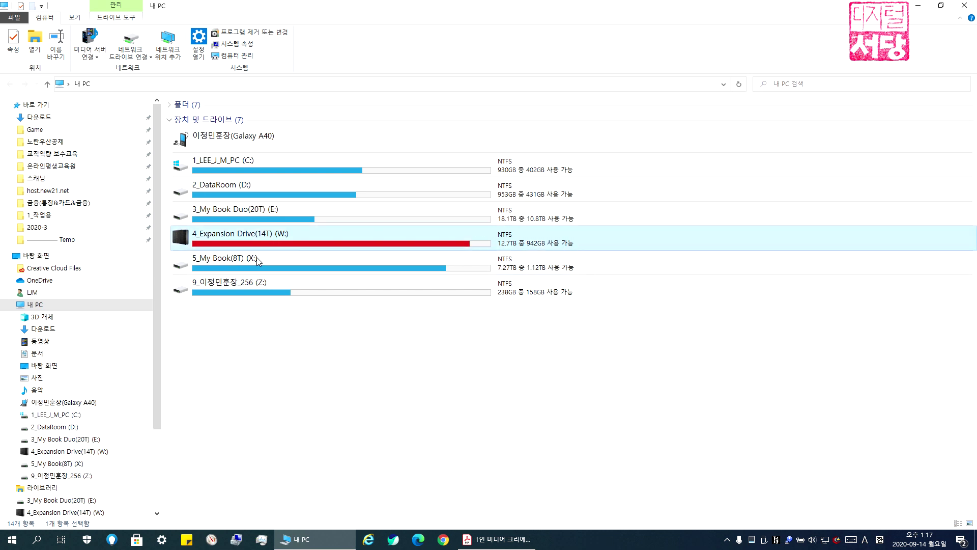
{"action": "left_click", "coordinate": [250, 268]}
{"action": "left_click", "coordinate": [237, 285]}
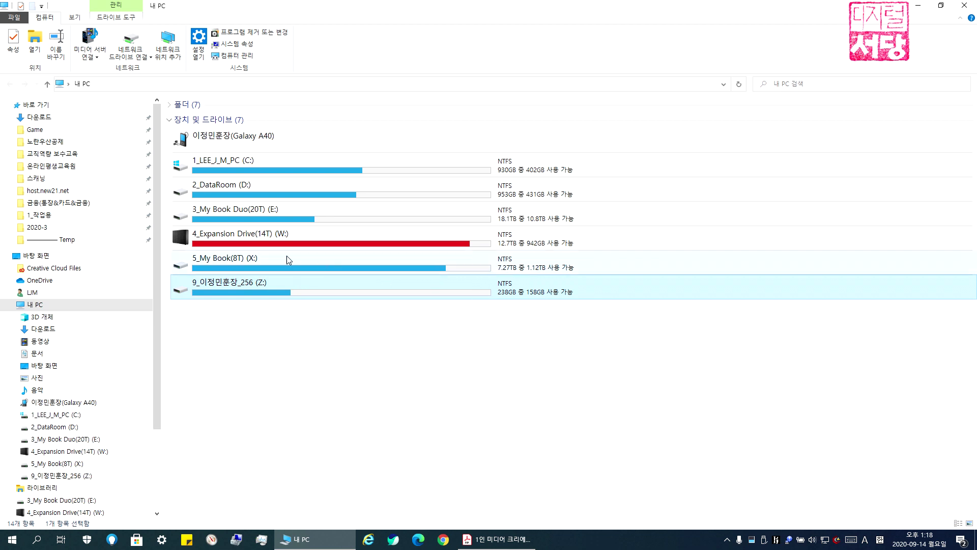
{"action": "left_click", "coordinate": [233, 243]}
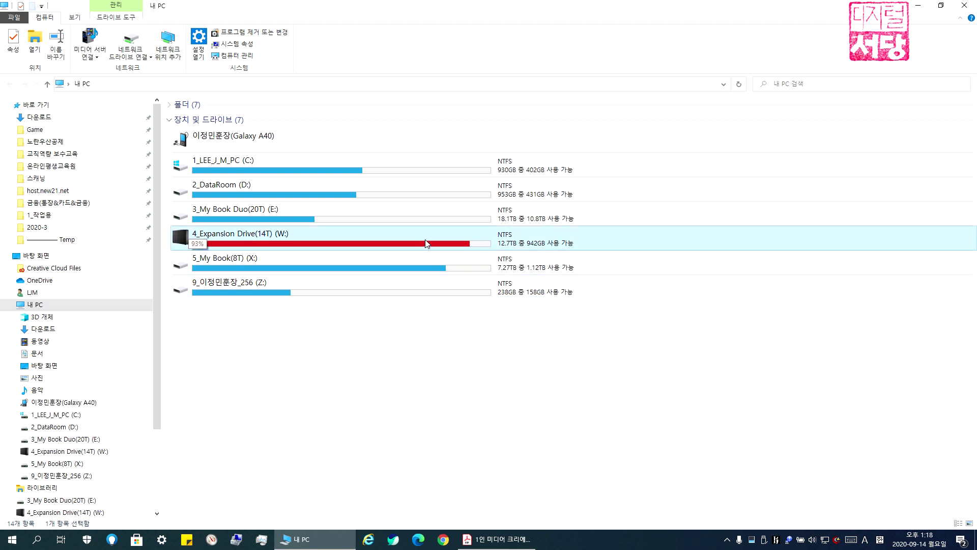
{"action": "mouse_move", "coordinate": [467, 247]}
{"action": "mouse_move", "coordinate": [340, 246]}
{"action": "left_click", "coordinate": [228, 263]}
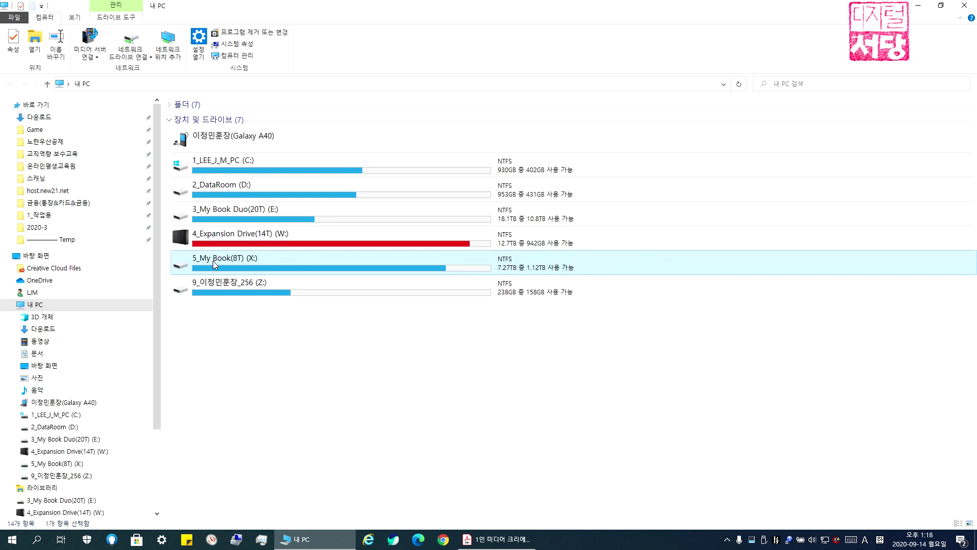
{"action": "left_click", "coordinate": [220, 211]}
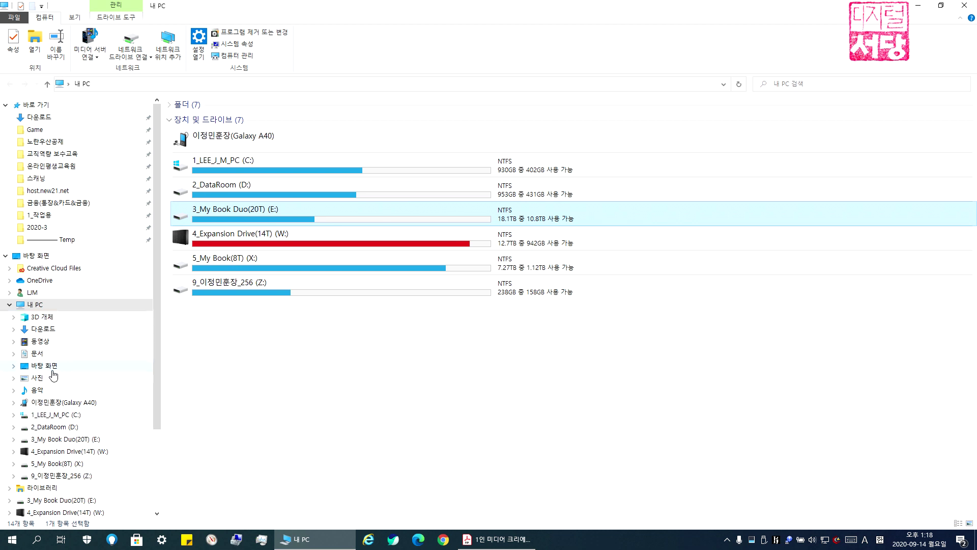
View the contents of the 동영상 folder and look through the 문서 folder
{"action": "left_click", "coordinate": [43, 341]}
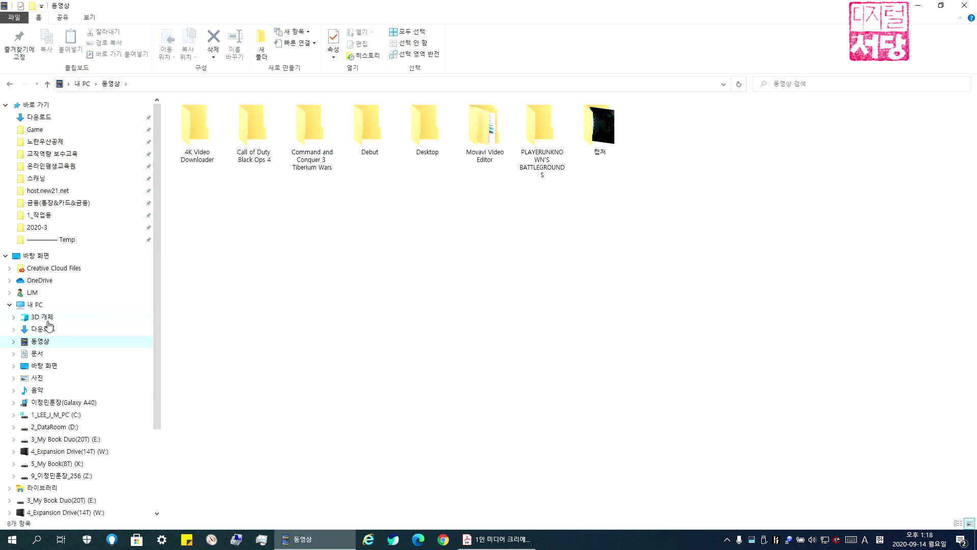
{"action": "left_click", "coordinate": [37, 355]}
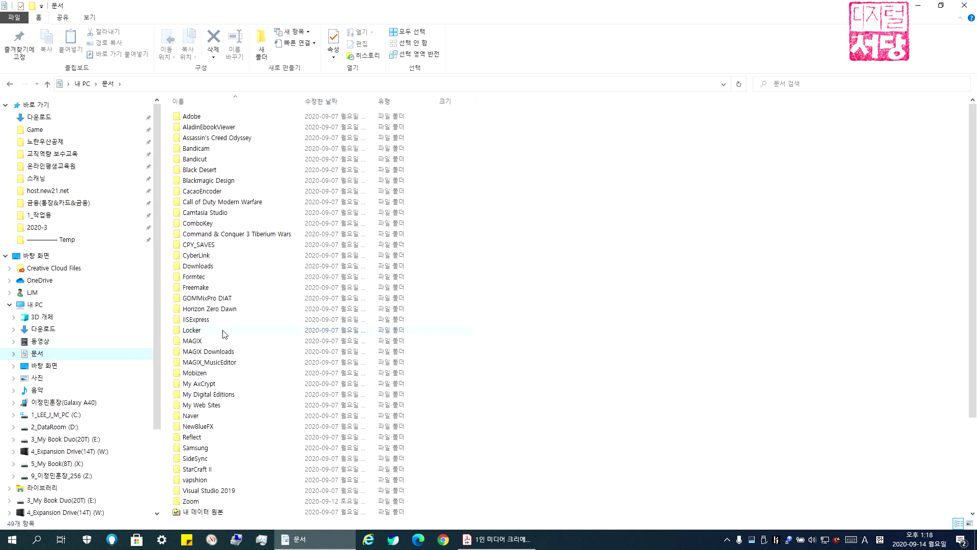
{"action": "scroll", "coordinate": [227, 333], "scroll_direction": "down", "scroll_amount": 4}
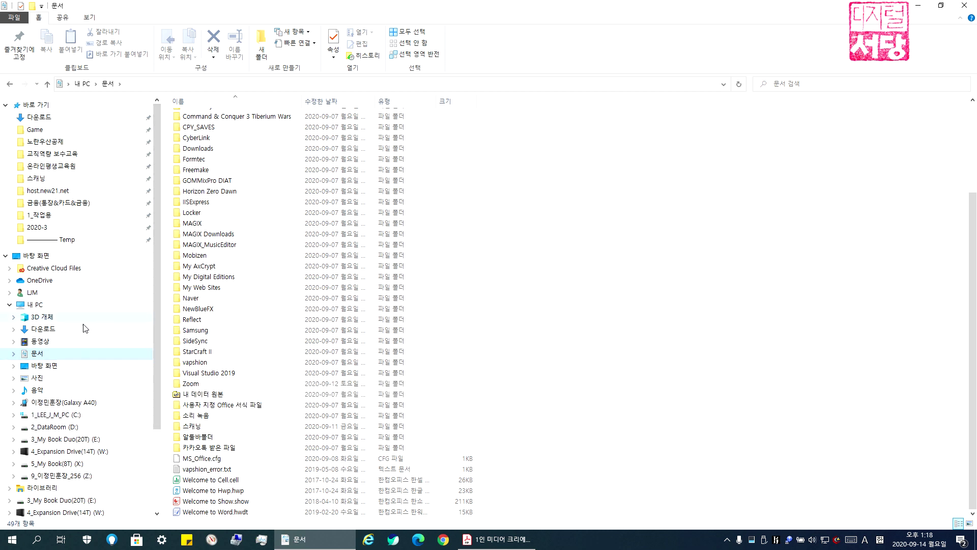
Look through the 문서 folder under 내 PC and examine the recording files in its Bandicam subfolder
{"action": "left_click", "coordinate": [44, 306]}
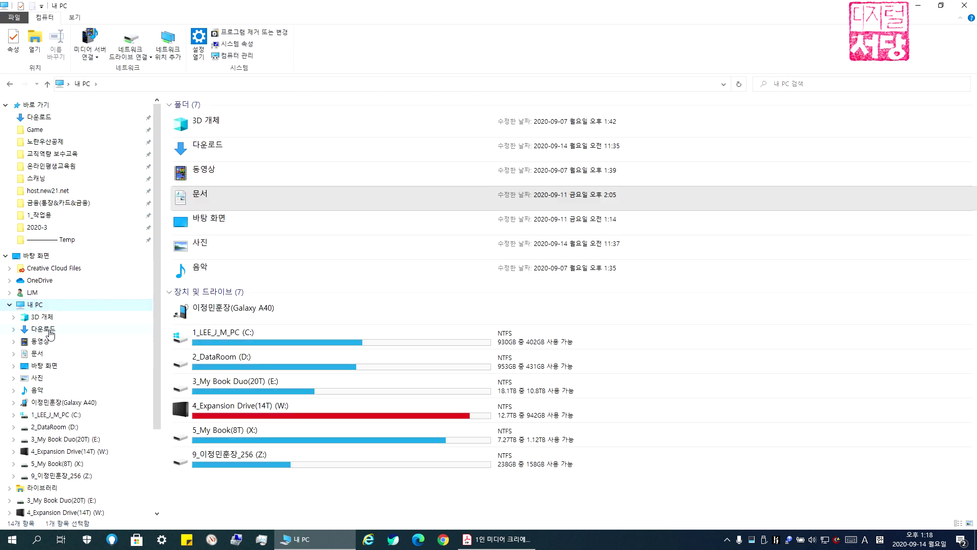
{"action": "left_click", "coordinate": [36, 353]}
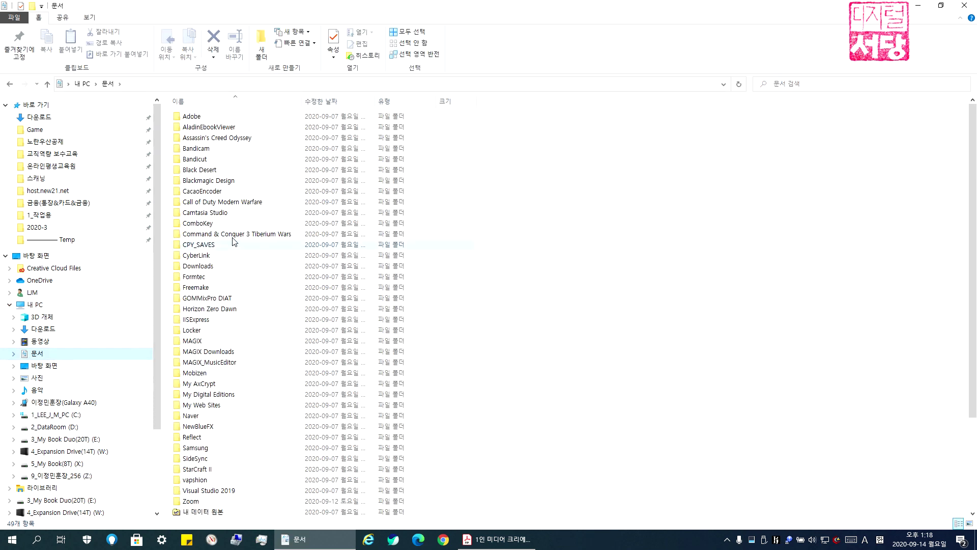
{"action": "scroll", "coordinate": [222, 296], "scroll_direction": "down", "scroll_amount": 4}
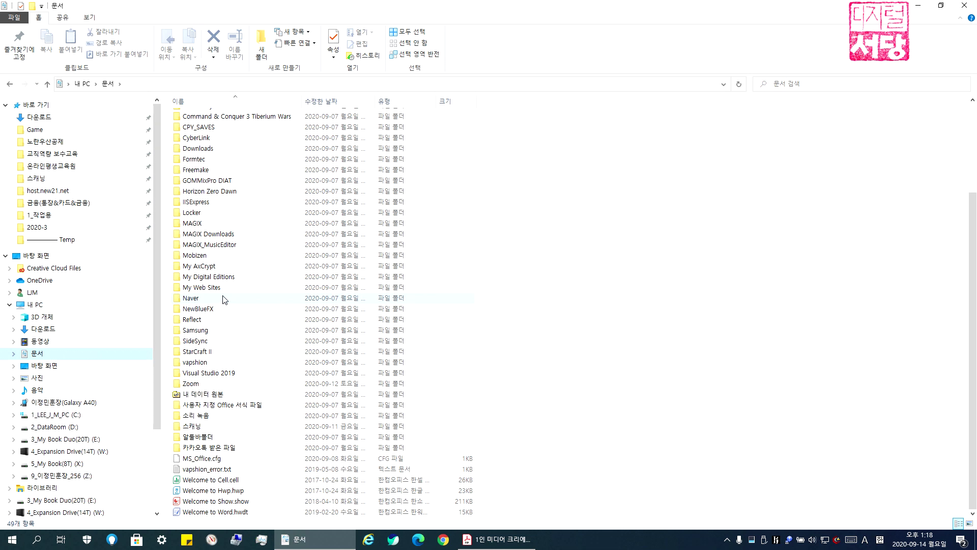
{"action": "scroll", "coordinate": [223, 300], "scroll_direction": "up", "scroll_amount": 3}
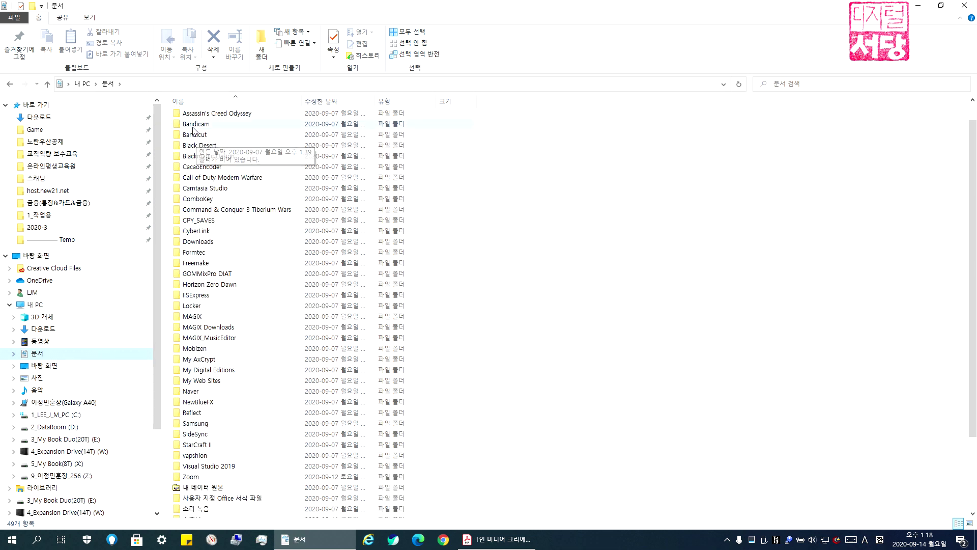
{"action": "double_click", "coordinate": [196, 124]}
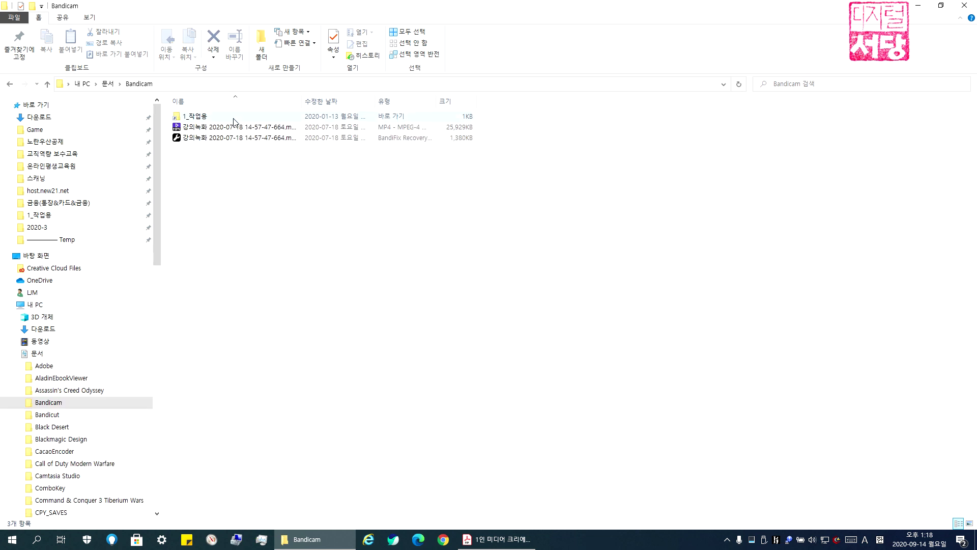
{"action": "left_click", "coordinate": [206, 127]}
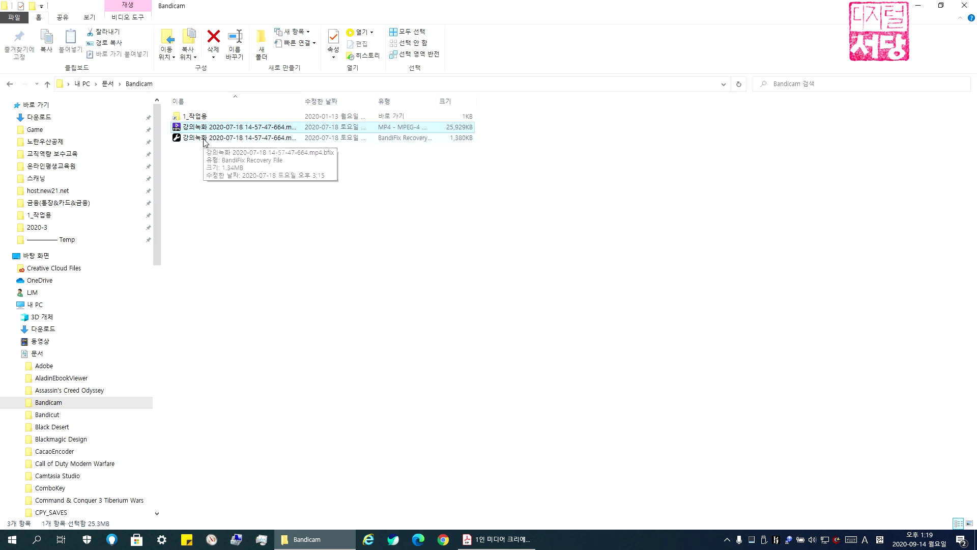
{"action": "left_click", "coordinate": [196, 158]}
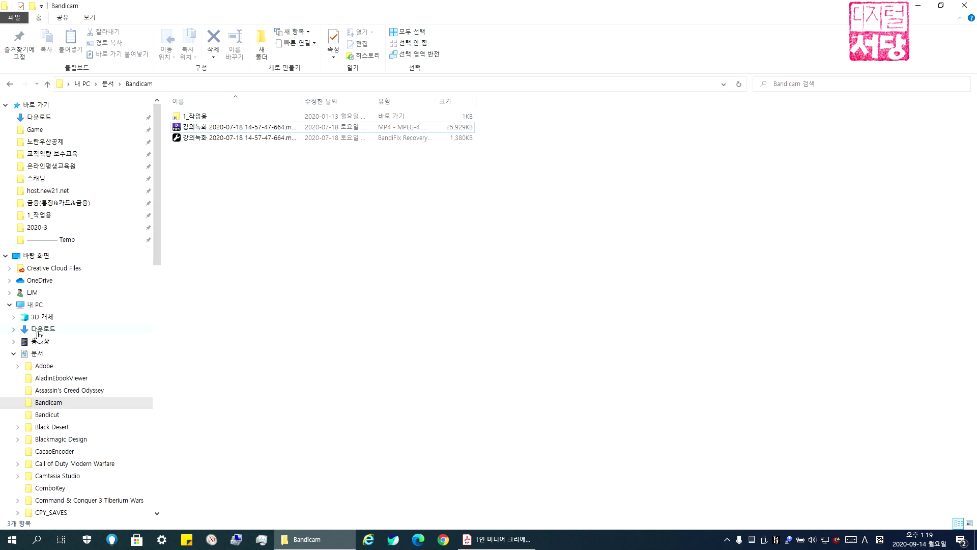
Collapse 문서 in the folder tree and view the Bandicam folder inside Documents of the user profile on drive C:
{"action": "scroll", "coordinate": [43, 283], "scroll_direction": "down", "scroll_amount": 3}
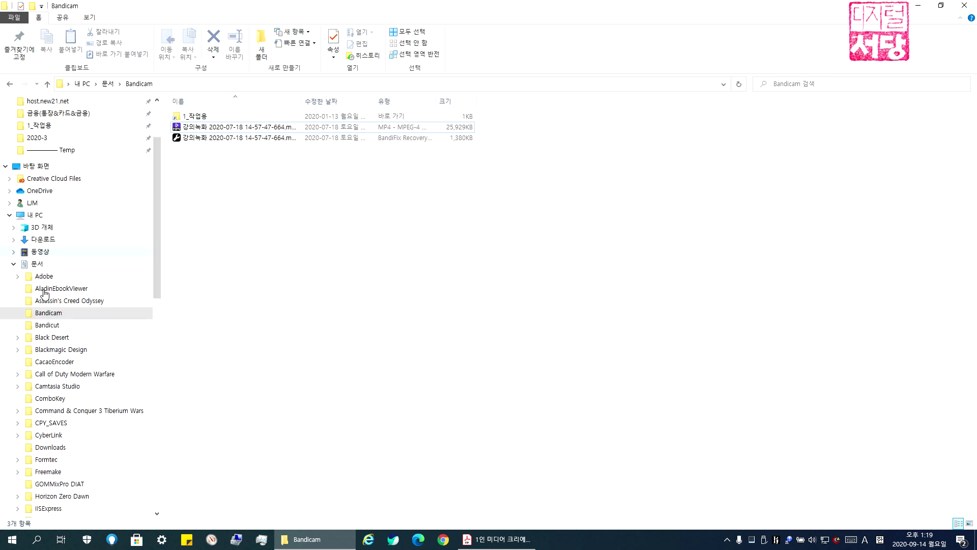
{"action": "left_click", "coordinate": [13, 264]}
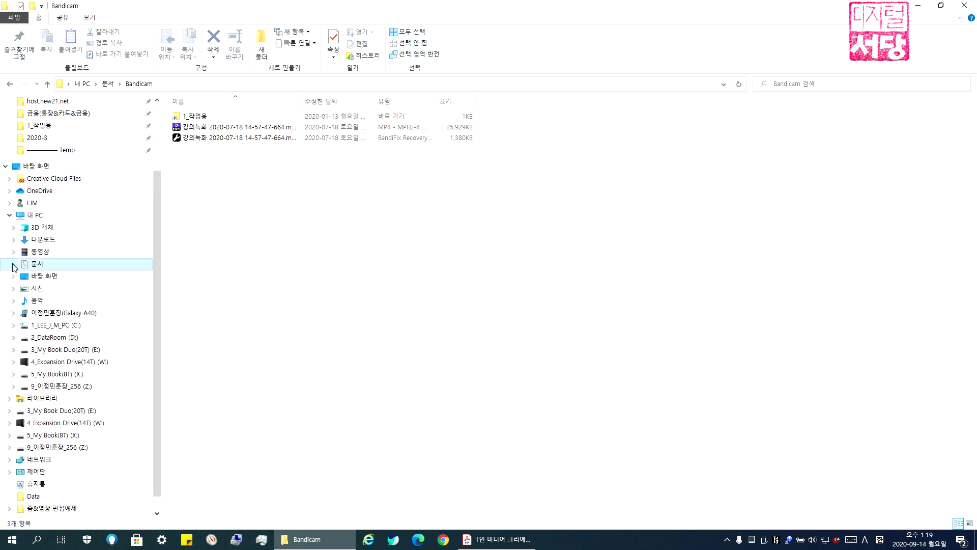
{"action": "left_click", "coordinate": [44, 326]}
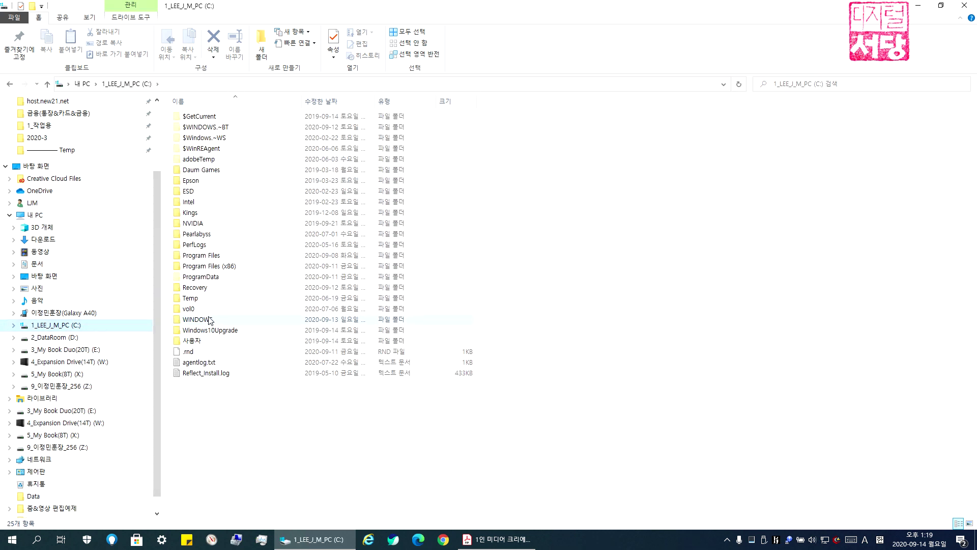
{"action": "double_click", "coordinate": [190, 341]}
{"action": "double_click", "coordinate": [187, 137]}
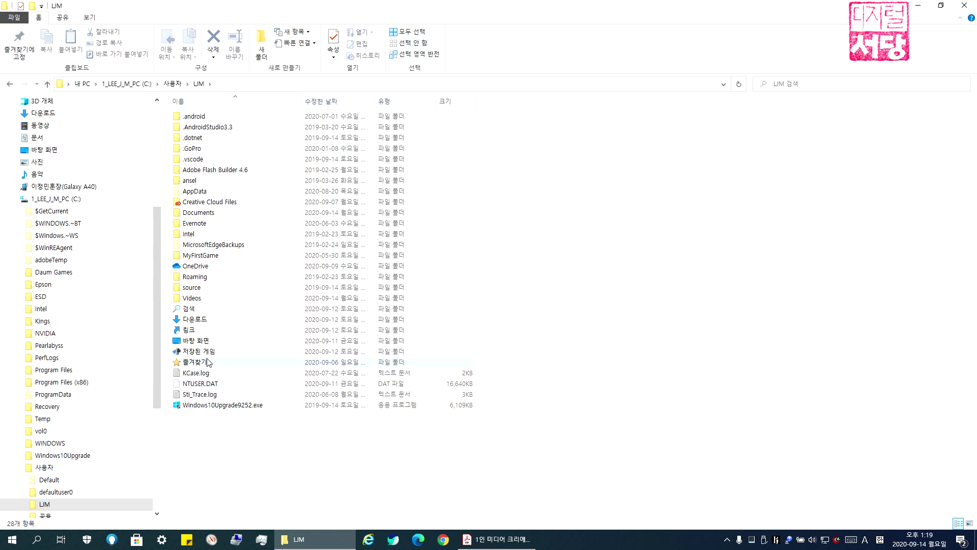
{"action": "double_click", "coordinate": [204, 214]}
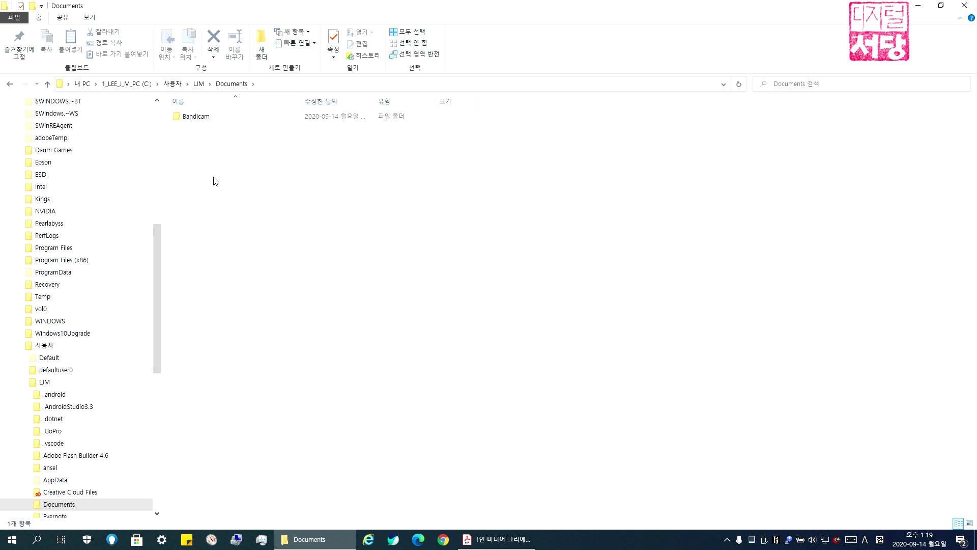
{"action": "double_click", "coordinate": [207, 118]}
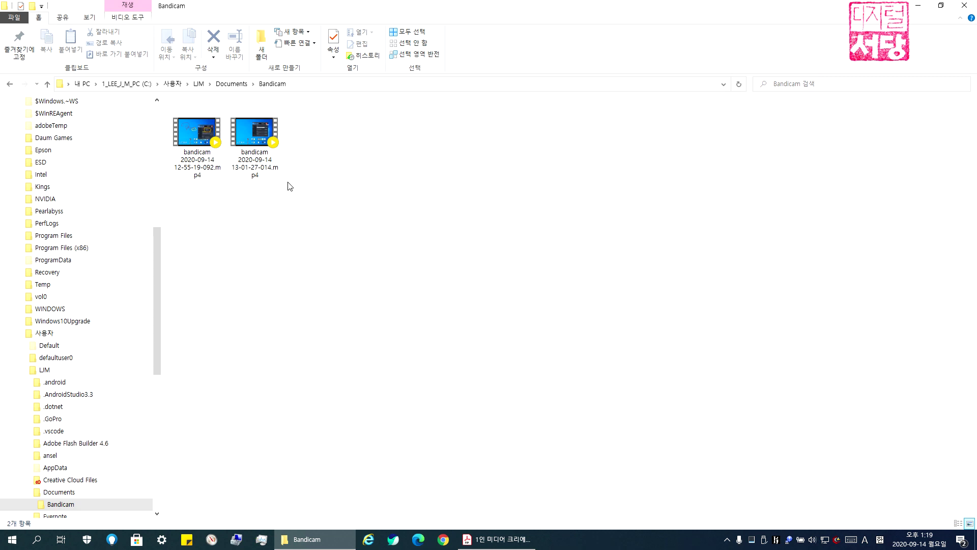
Open the 캡처 folder inside 동영상 and display its game recording with 아주 큰 아이콘
{"action": "left_click", "coordinate": [18, 333]}
{"action": "scroll", "coordinate": [71, 277], "scroll_direction": "up", "scroll_amount": 4}
{"action": "scroll", "coordinate": [74, 275], "scroll_direction": "up", "scroll_amount": 4}
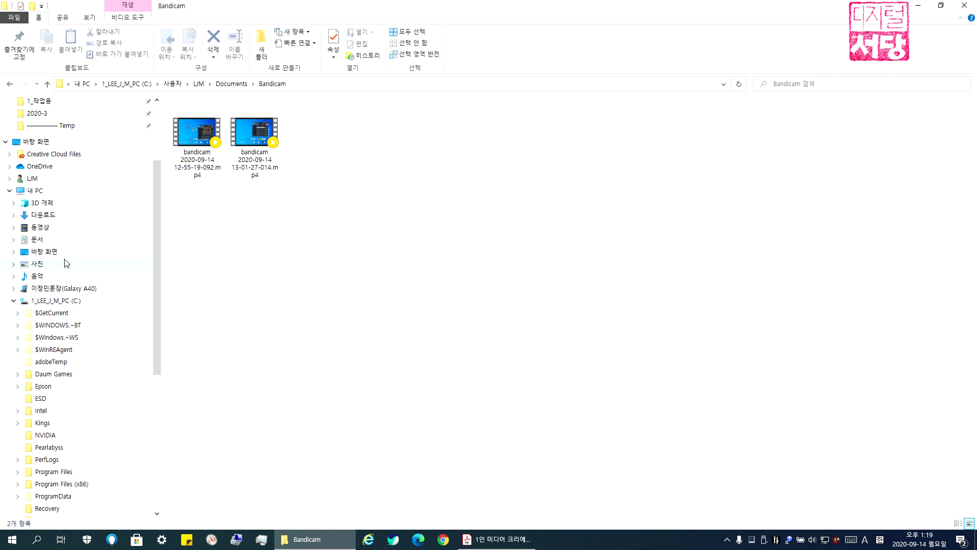
{"action": "left_click", "coordinate": [41, 228]}
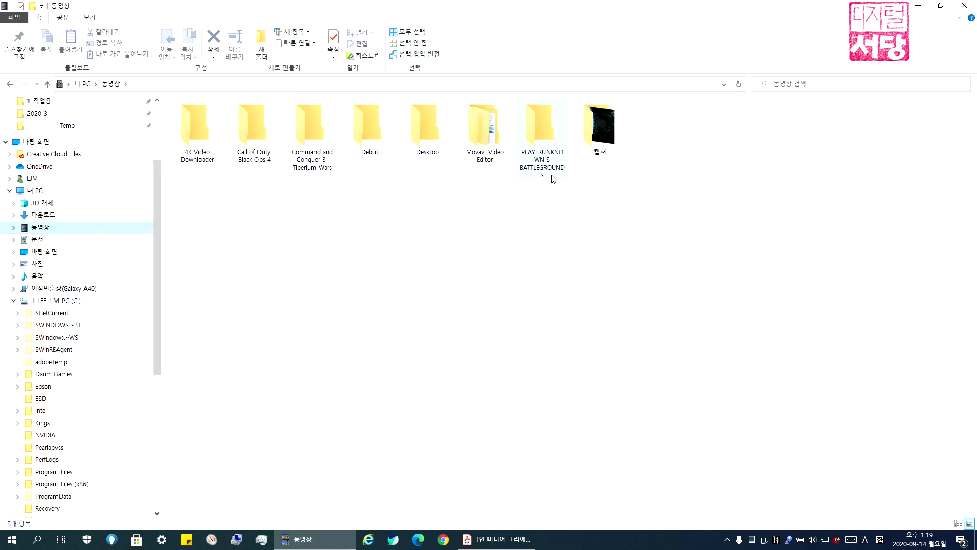
{"action": "double_click", "coordinate": [600, 122]}
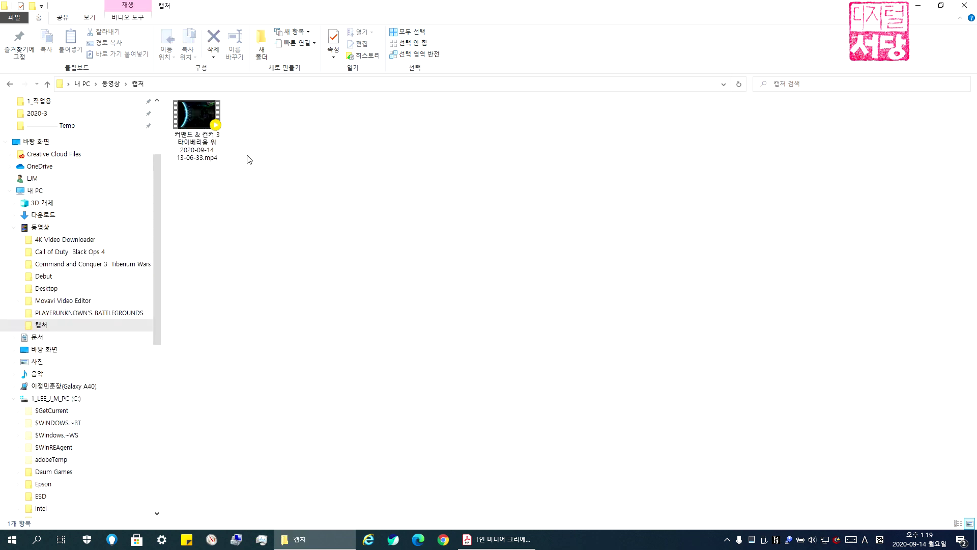
{"action": "left_click", "coordinate": [189, 108]}
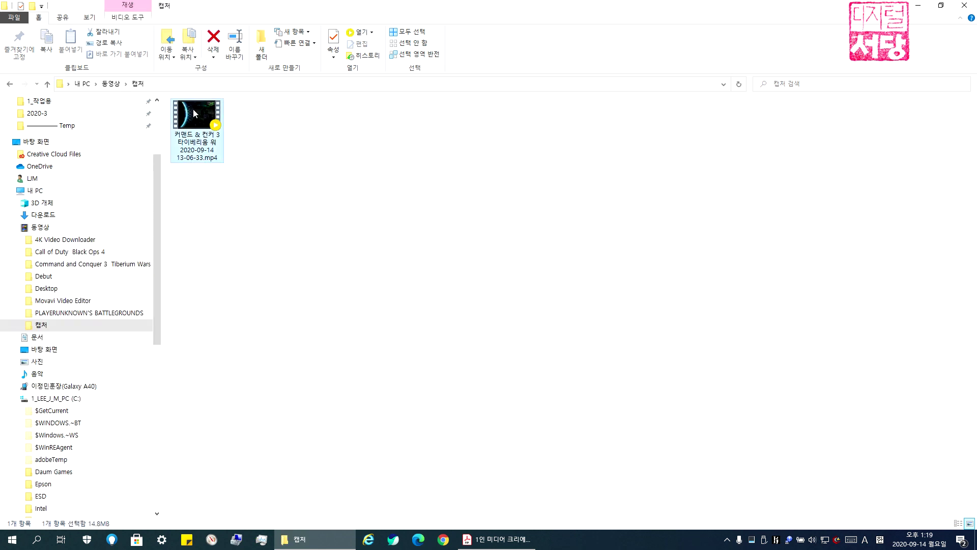
{"action": "left_click", "coordinate": [122, 18]}
{"action": "left_click", "coordinate": [90, 17]}
{"action": "left_click", "coordinate": [107, 32]}
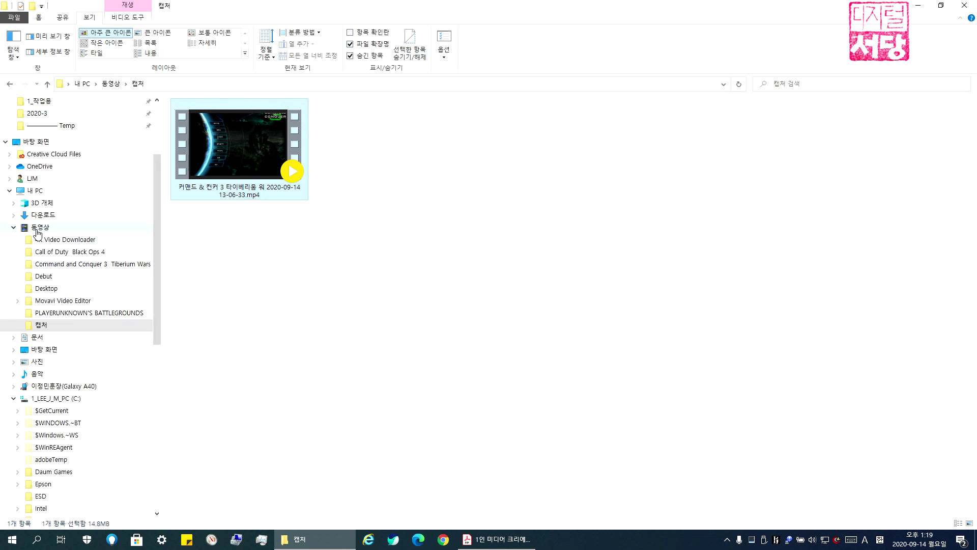
View the contents of the Call of Duty Black Ops 4, Command and Conquer 3 Tiberium Wars and Debut folders in 동영상
{"action": "left_click", "coordinate": [52, 255]}
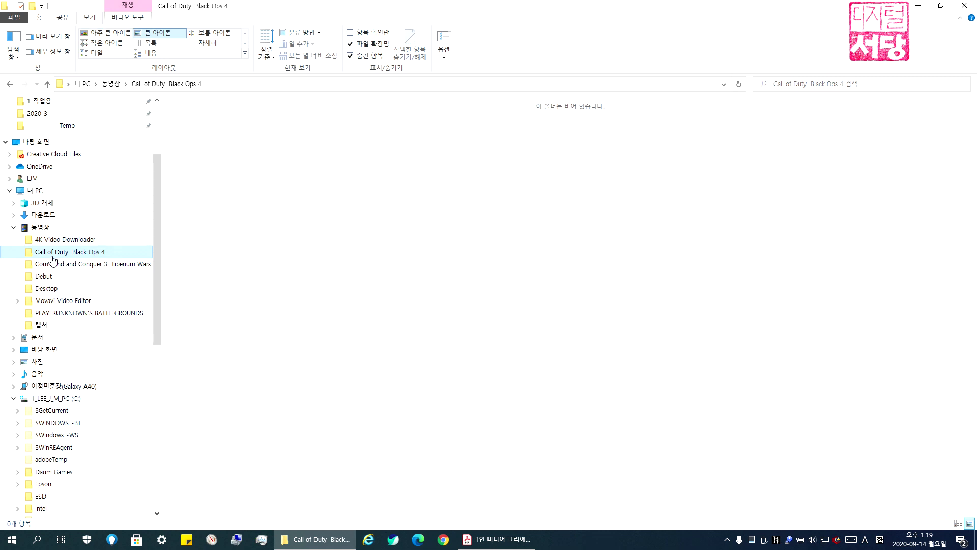
{"action": "left_click", "coordinate": [87, 269]}
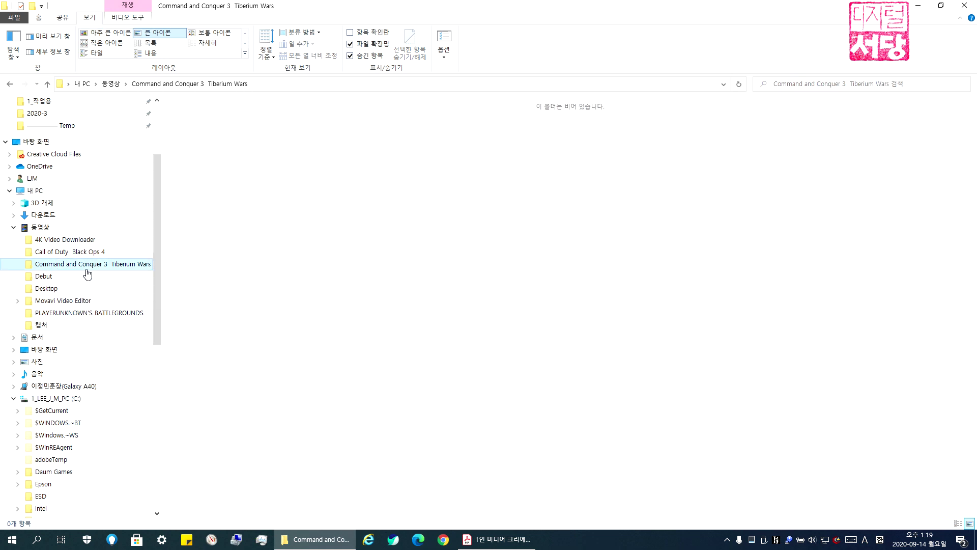
{"action": "left_click", "coordinate": [48, 278]}
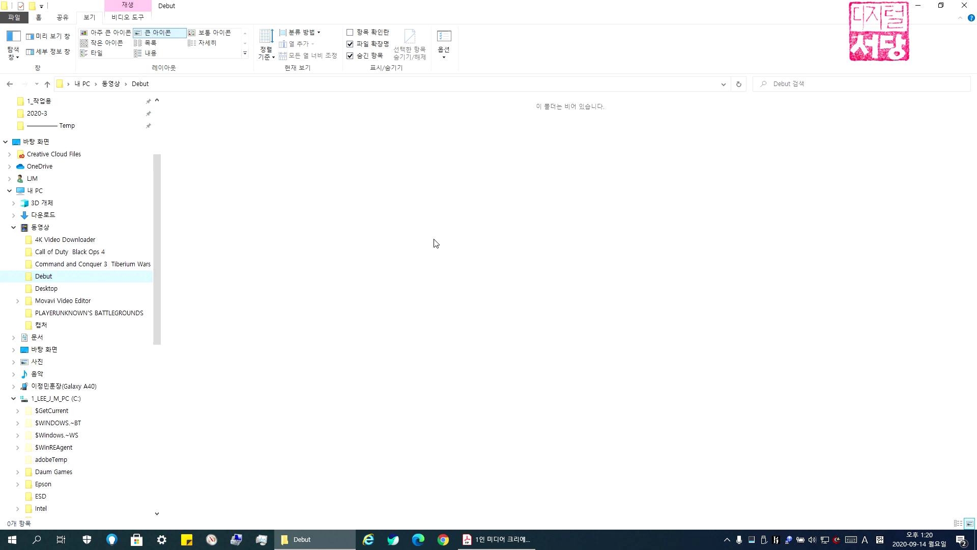
Return to the Command and Conquer 3 Tiberium Wars folder on drive C: and go back through Videos to the user profile folder
{"action": "left_click", "coordinate": [364, 303]}
{"action": "key", "text": "BackSpace"}
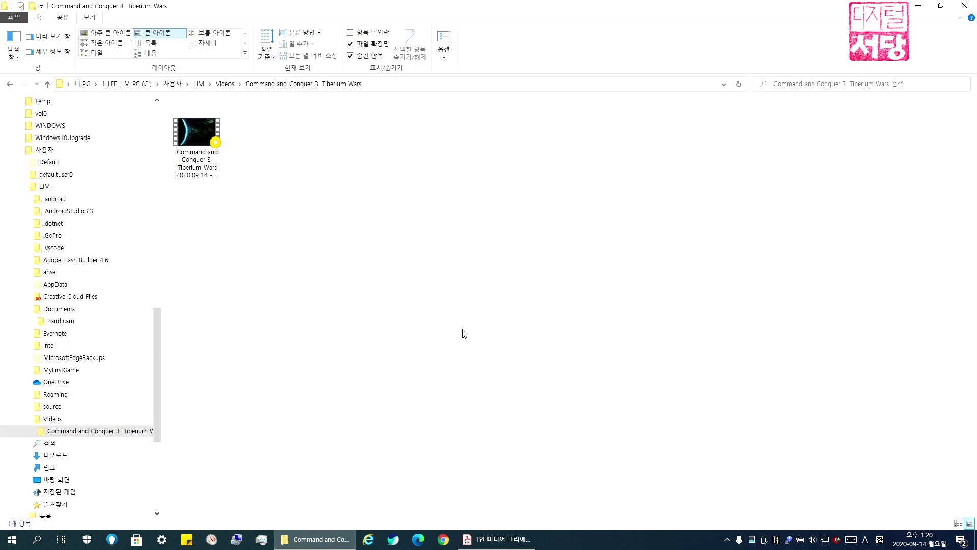
{"action": "key", "text": "BackSpace"}
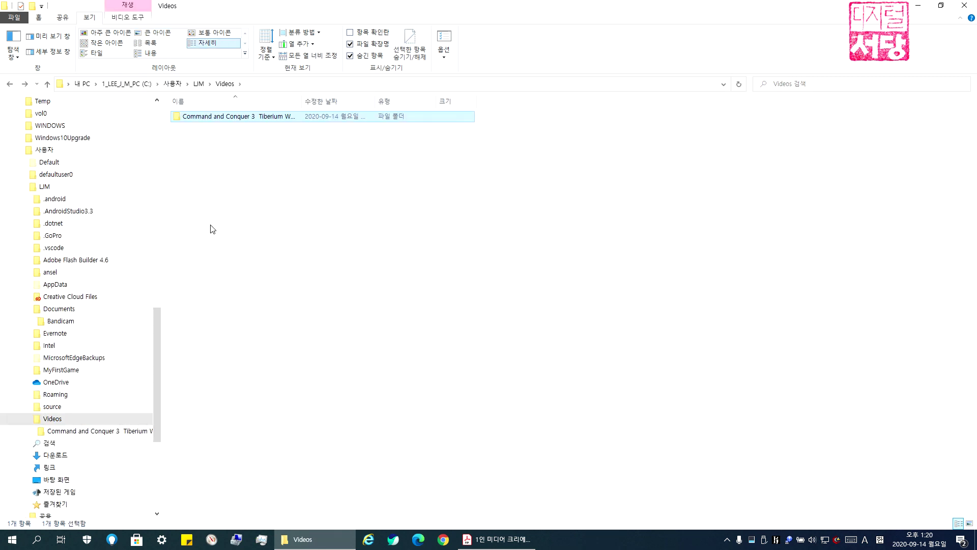
{"action": "key", "text": "BackSpace"}
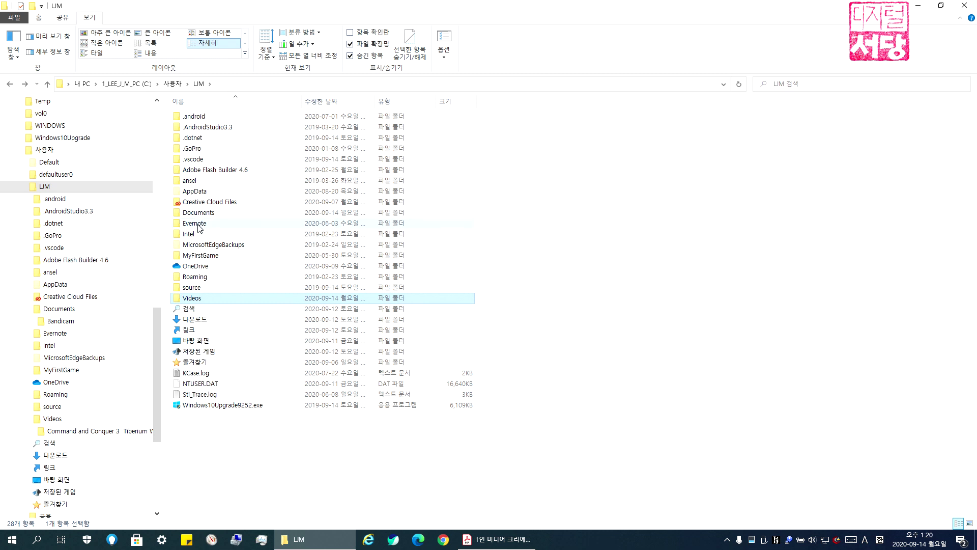
Move the Command and Conquer 3 Tiberium Wars recording from its Videos subfolder in the user profile into the 동영상 folder
{"action": "double_click", "coordinate": [203, 297]}
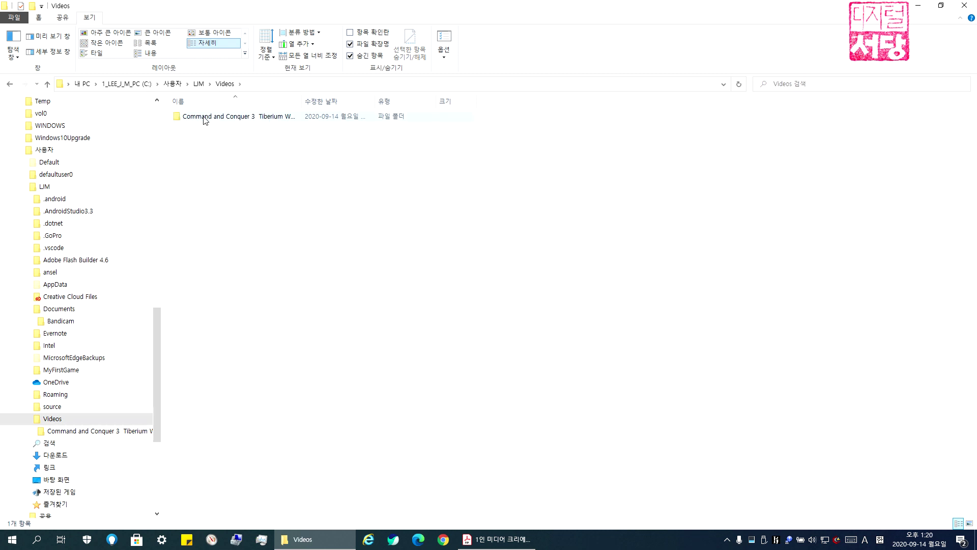
{"action": "double_click", "coordinate": [204, 117]}
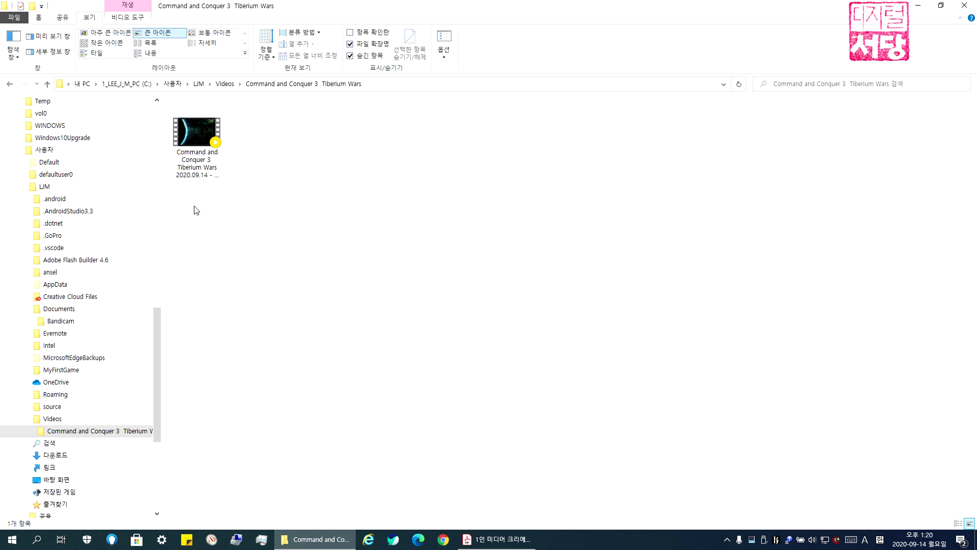
{"action": "left_click_drag", "start_coordinate": [157, 326], "coordinate": [174, 174]}
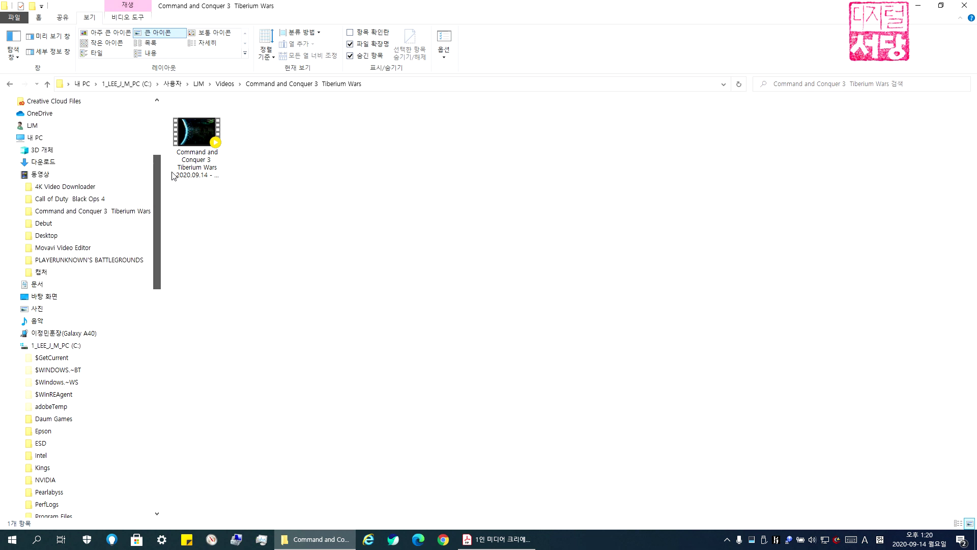
{"action": "left_click_drag", "start_coordinate": [198, 143], "coordinate": [71, 182]}
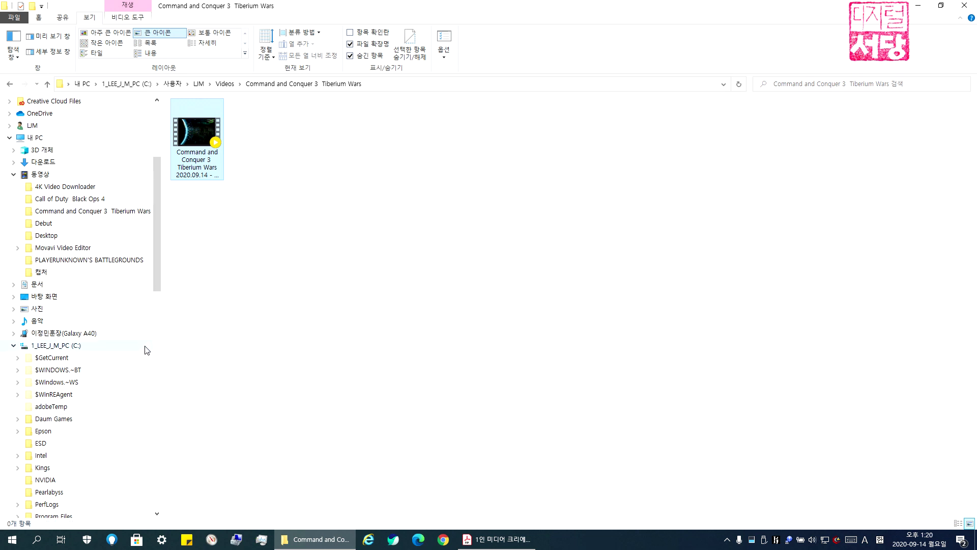
Move both bandicam MP4 recordings from the profile's Documents\Bandicam folder into the 동영상 folder
{"action": "scroll", "coordinate": [142, 351], "scroll_direction": "down", "scroll_amount": 9}
{"action": "scroll", "coordinate": [103, 425], "scroll_direction": "down", "scroll_amount": 6}
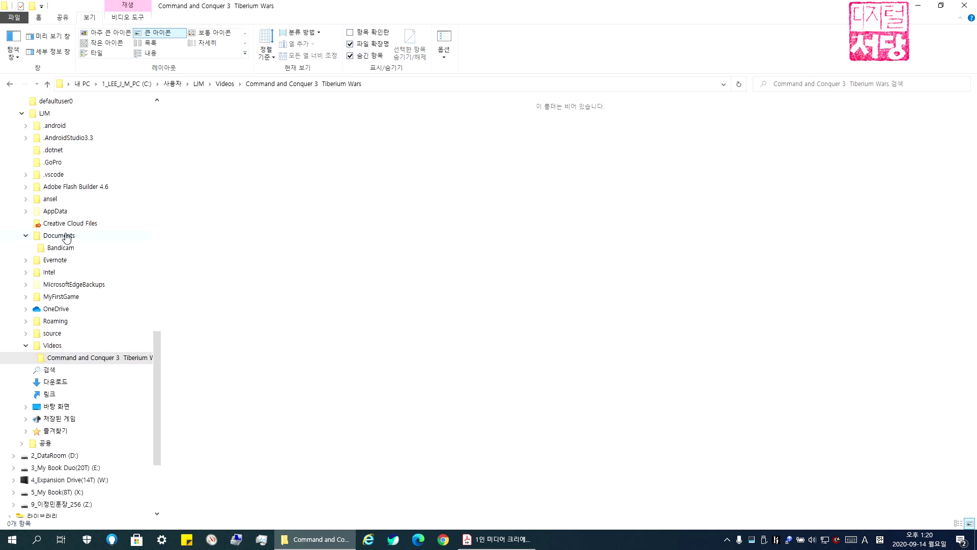
{"action": "left_click", "coordinate": [64, 248]}
{"action": "scroll", "coordinate": [93, 269], "scroll_direction": "up", "scroll_amount": 1}
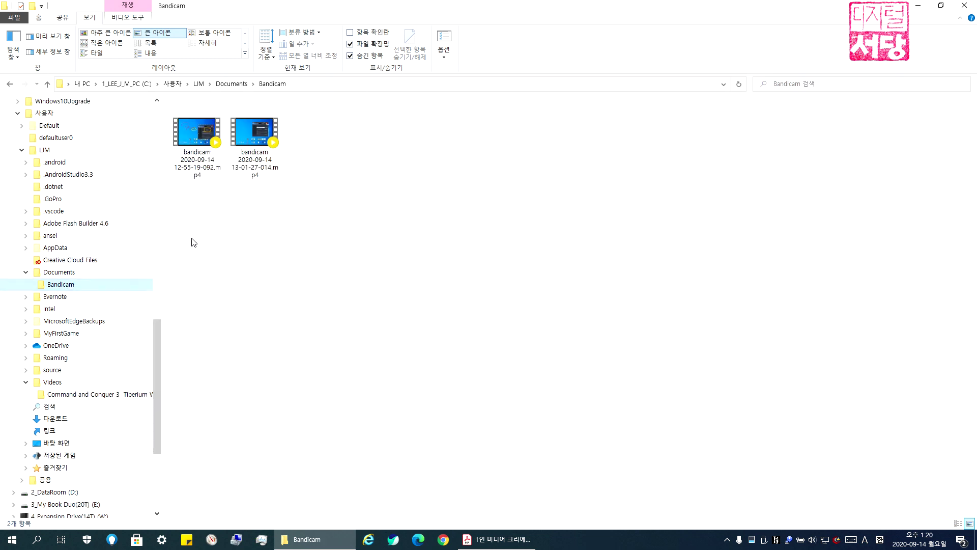
{"action": "left_click_drag", "start_coordinate": [306, 212], "coordinate": [194, 136]}
{"action": "left_click_drag", "start_coordinate": [157, 336], "coordinate": [162, 181]}
{"action": "left_click_drag", "start_coordinate": [191, 145], "coordinate": [69, 166]}
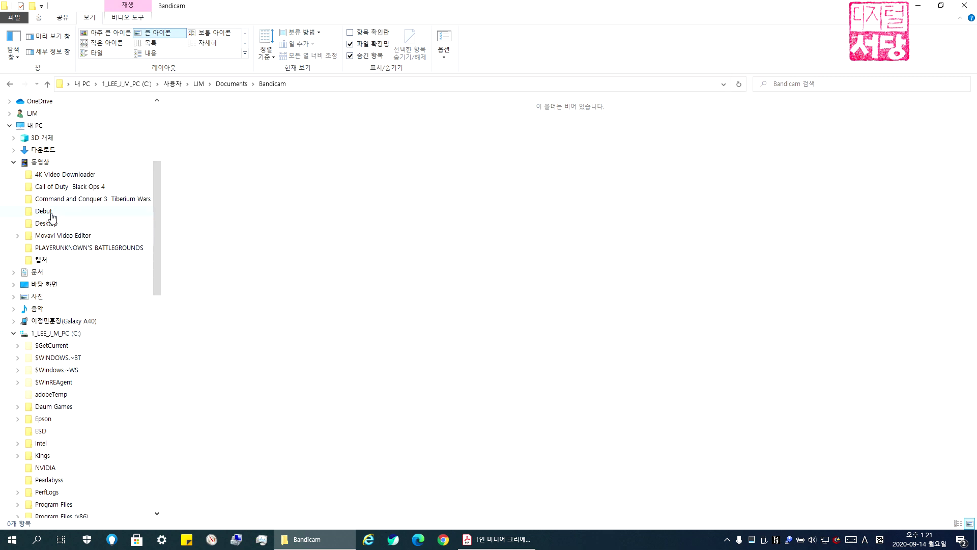
Check the three moved recordings in the 동영상 folder and look down the folder tree of drive C:
{"action": "left_click", "coordinate": [39, 162]}
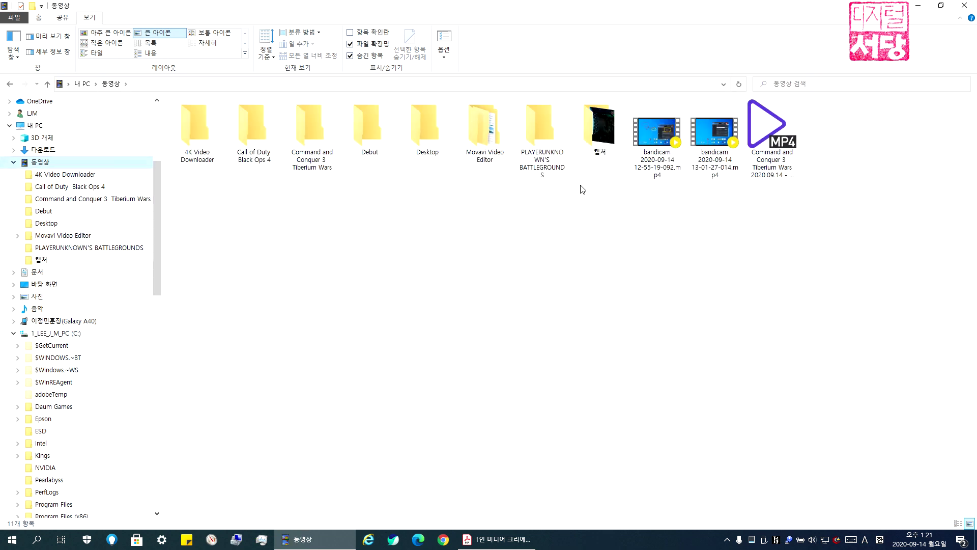
{"action": "left_click_drag", "start_coordinate": [643, 205], "coordinate": [829, 137]}
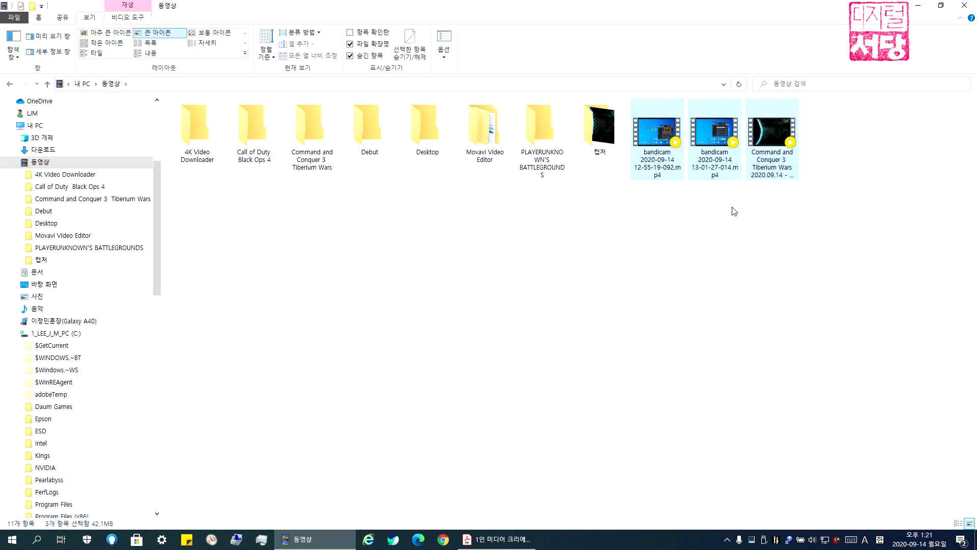
{"action": "left_click", "coordinate": [728, 210]}
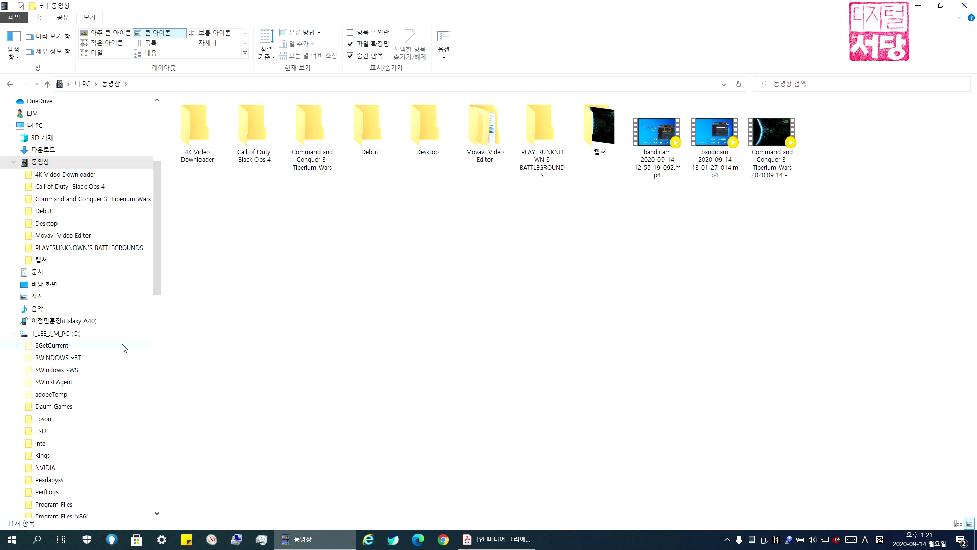
{"action": "scroll", "coordinate": [120, 377], "scroll_direction": "down", "scroll_amount": 5}
{"action": "scroll", "coordinate": [126, 374], "scroll_direction": "down", "scroll_amount": 9}
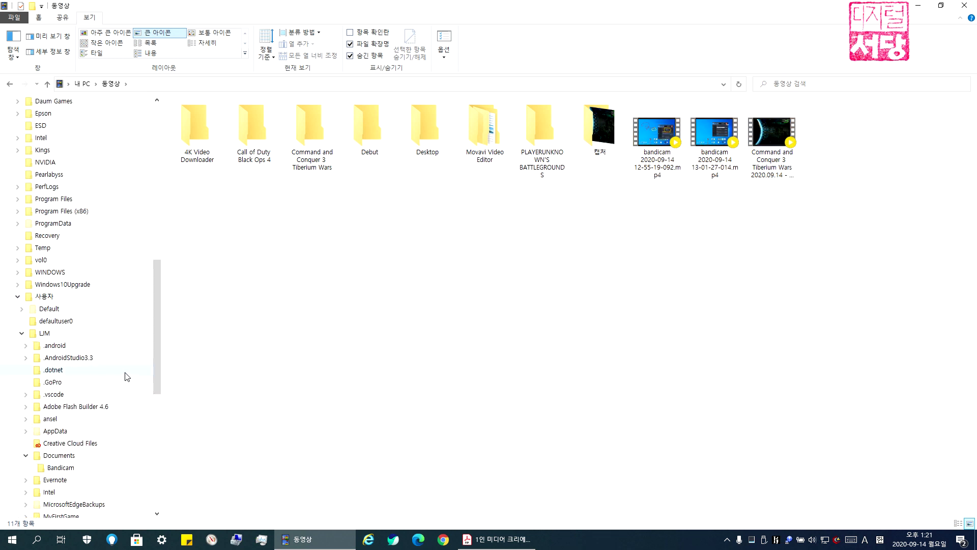
Check the user profile's Videos folder and its Command and Conquer 3 Tiberium Wars subfolder for remaining recordings
{"action": "scroll", "coordinate": [128, 378], "scroll_direction": "down", "scroll_amount": 1}
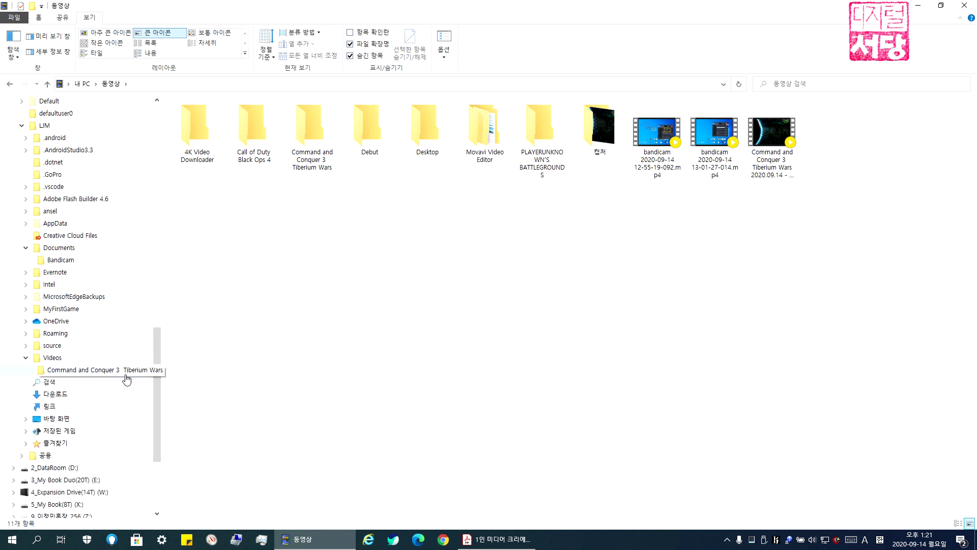
{"action": "left_click", "coordinate": [54, 359]}
{"action": "left_click", "coordinate": [60, 374]}
{"action": "left_click", "coordinate": [57, 361]}
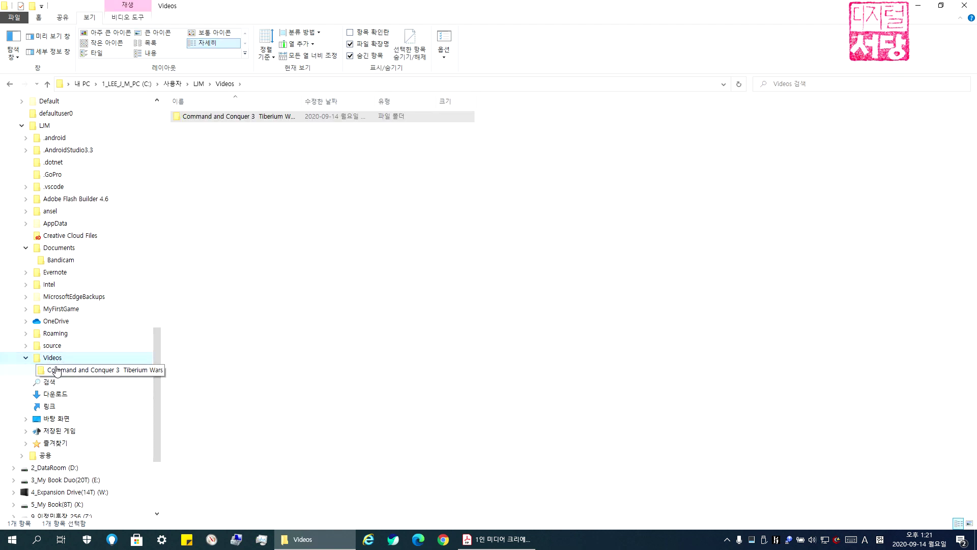
{"action": "left_click", "coordinate": [57, 370]}
{"action": "scroll", "coordinate": [76, 351], "scroll_direction": "up", "scroll_amount": 7}
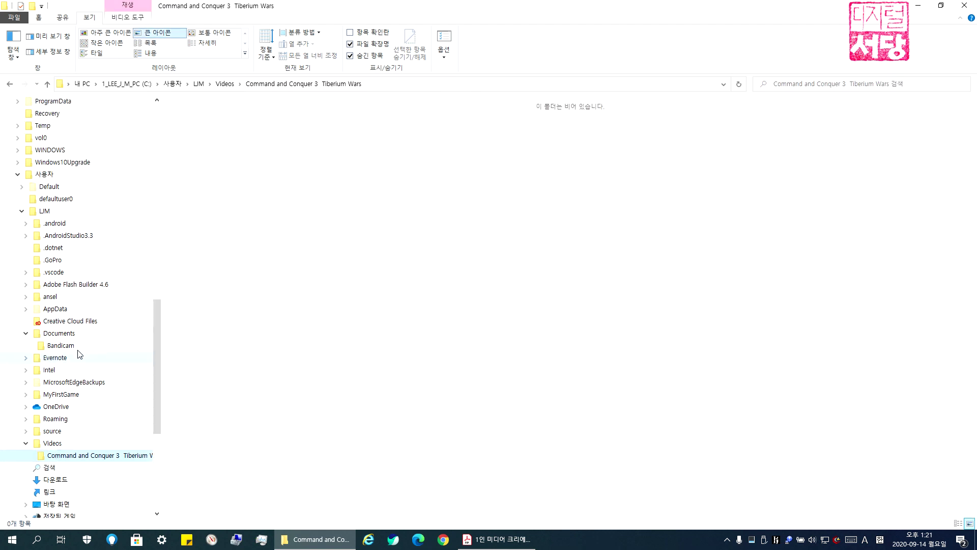
{"action": "scroll", "coordinate": [80, 346], "scroll_direction": "up", "scroll_amount": 8}
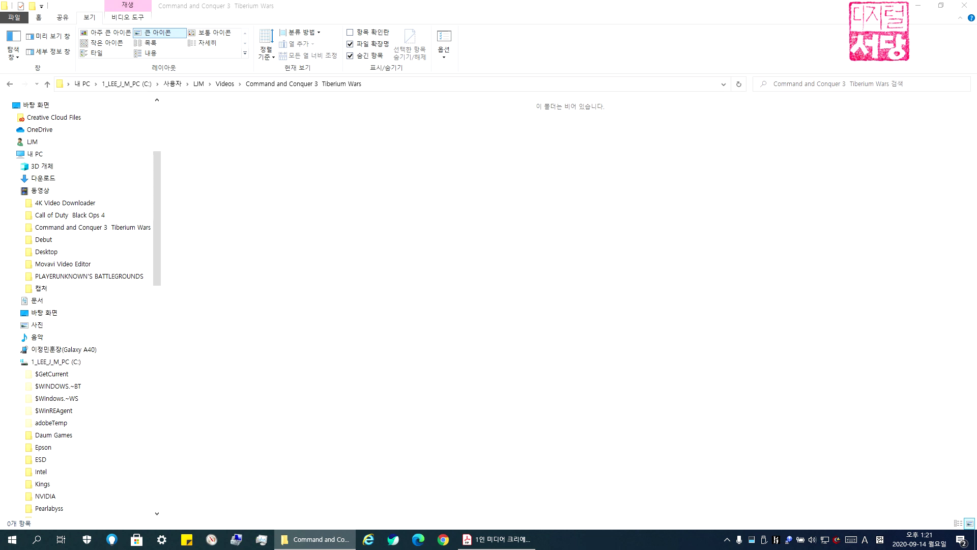
Look through the game subfolders of 동영상, including Call of Duty Black Ops 4 and PLAYERUNKNOWN'S BATTLEGROUNDS, for recordings
{"action": "left_click", "coordinate": [46, 205]}
{"action": "left_click", "coordinate": [62, 216]}
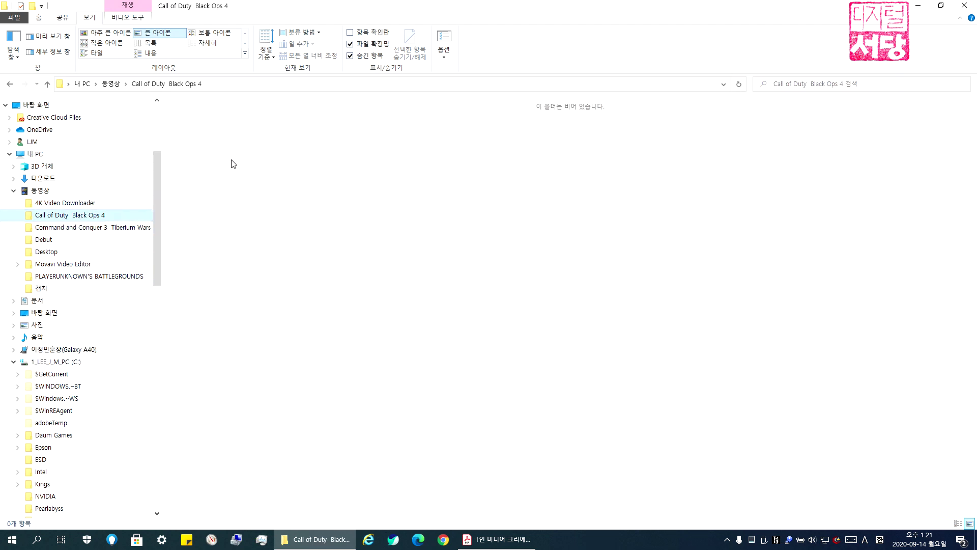
{"action": "left_click", "coordinate": [74, 229]}
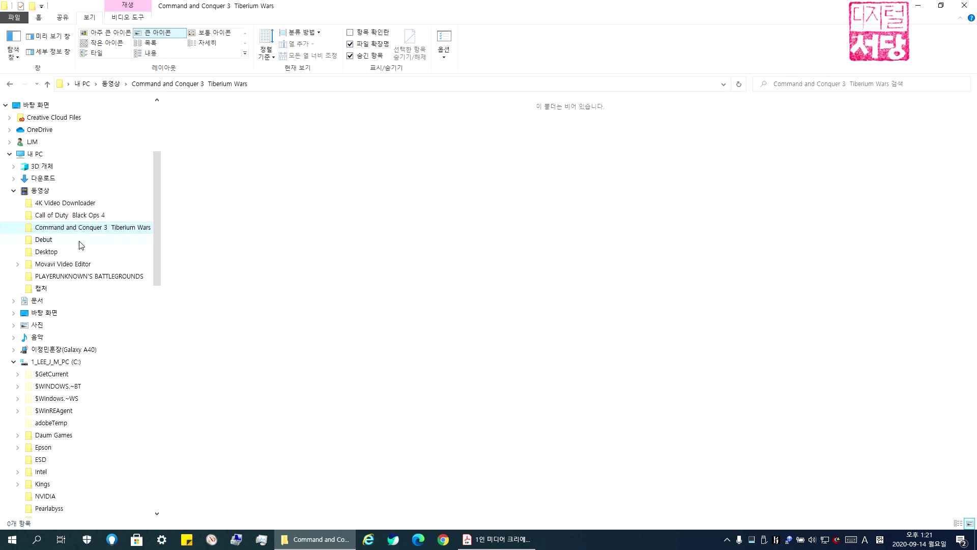
{"action": "left_click", "coordinate": [60, 288]}
{"action": "left_click", "coordinate": [65, 278]}
Move the Command and Conquer recording from the 캡처 subfolder up into 동영상 and view the gathered recordings there
{"action": "left_click", "coordinate": [41, 291]}
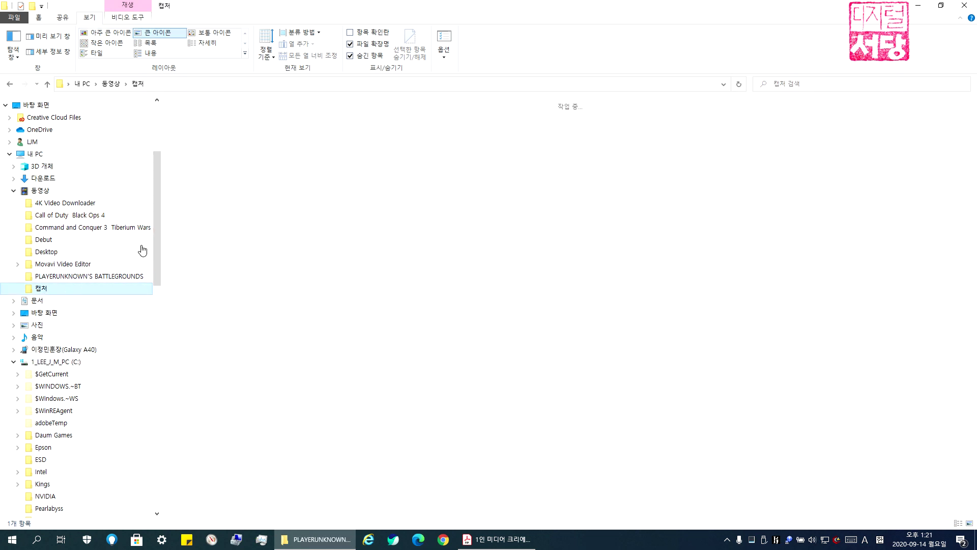
{"action": "left_click_drag", "start_coordinate": [227, 204], "coordinate": [39, 194]}
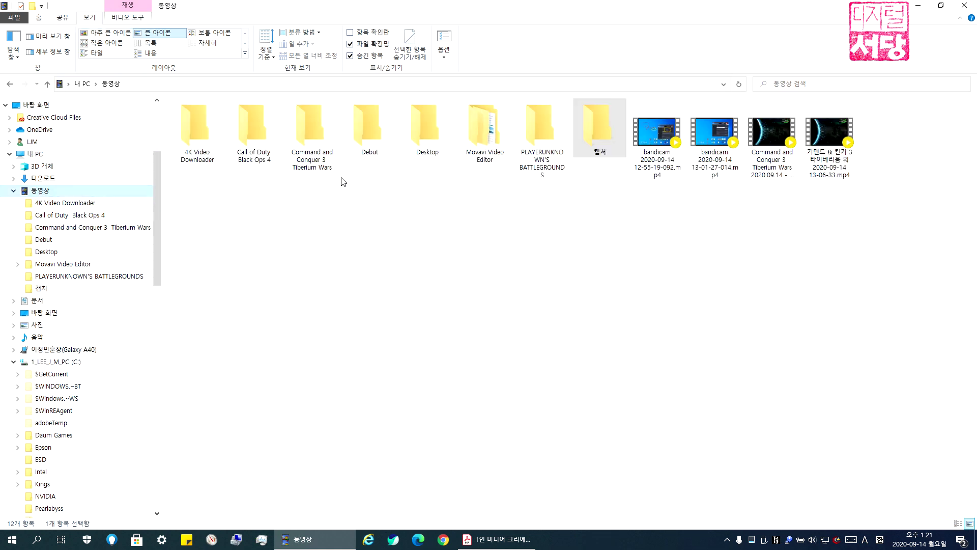
{"action": "left_click_drag", "start_coordinate": [661, 203], "coordinate": [870, 116]}
{"action": "left_click", "coordinate": [747, 211]}
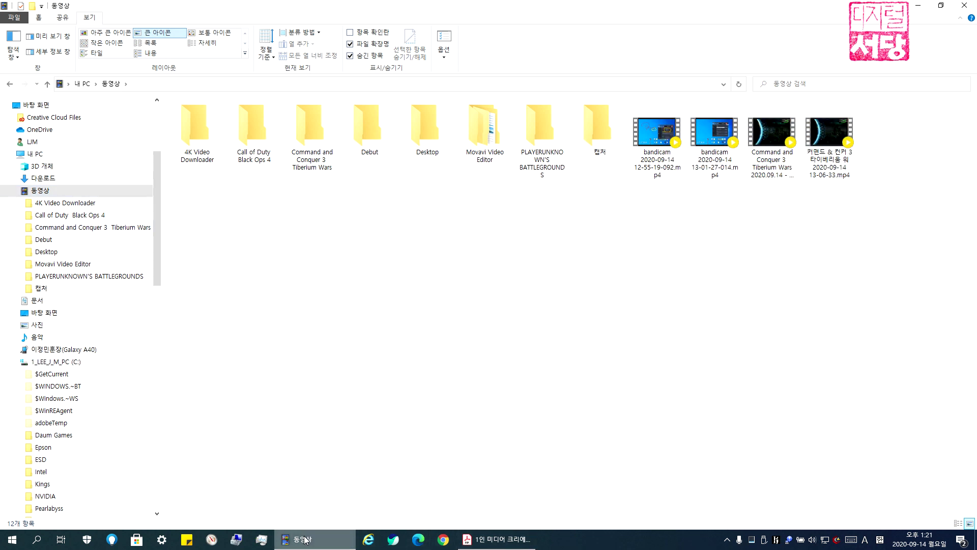
Switch to the course PDF in Adobe Acrobat and page through the 동영상 파일 관리하기 slides from page 22 to 24
{"action": "left_click", "coordinate": [490, 541]}
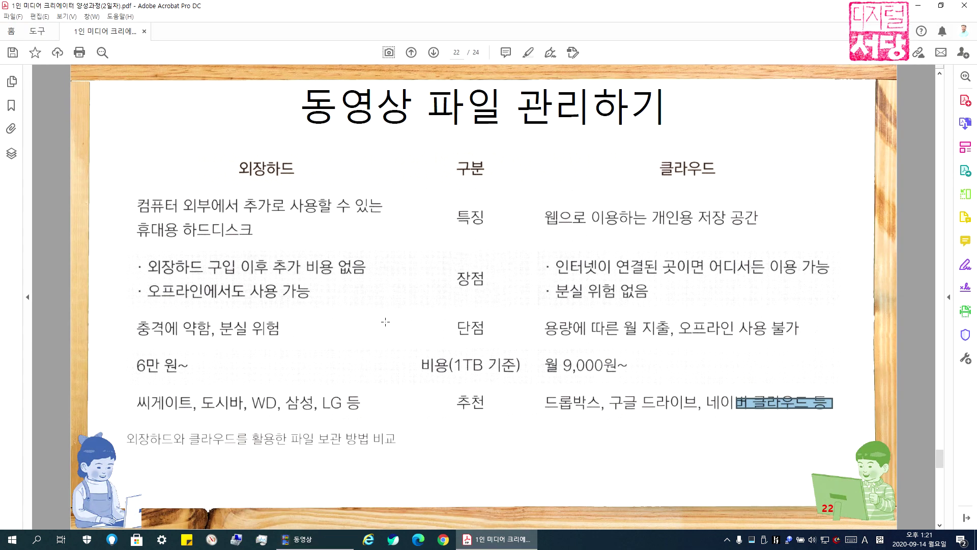
{"action": "scroll", "coordinate": [388, 322], "scroll_direction": "down", "scroll_amount": 1}
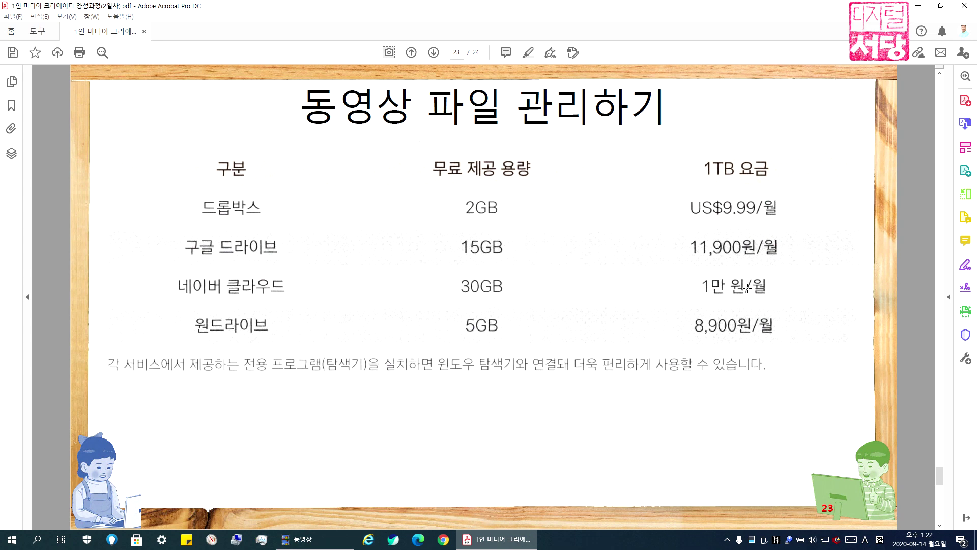
{"action": "scroll", "coordinate": [466, 304], "scroll_direction": "down", "scroll_amount": 1}
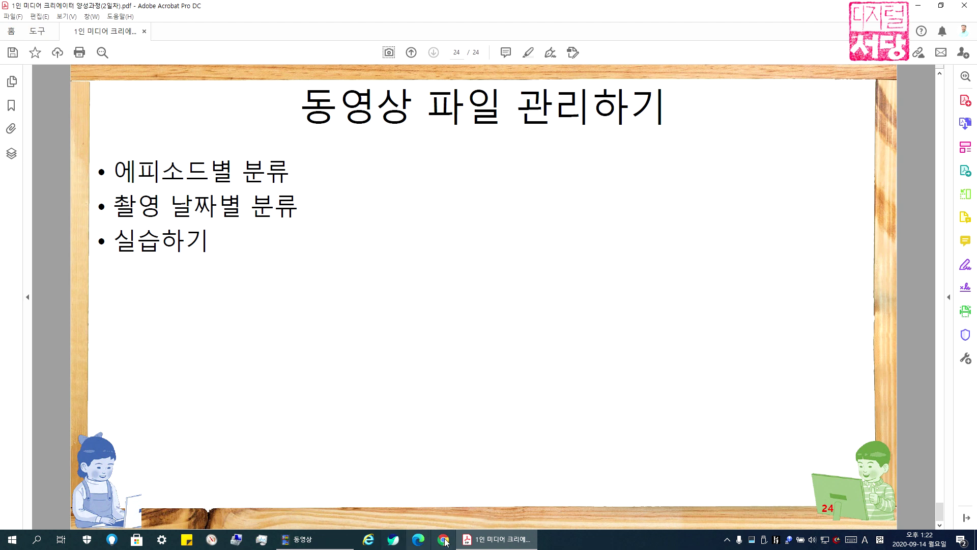
Switch back to File Explorer and open the 1인 미디어 크리에이터 양성과정(2일차) folder inside 1_작업용 on drive E:
{"action": "left_click", "coordinate": [305, 544]}
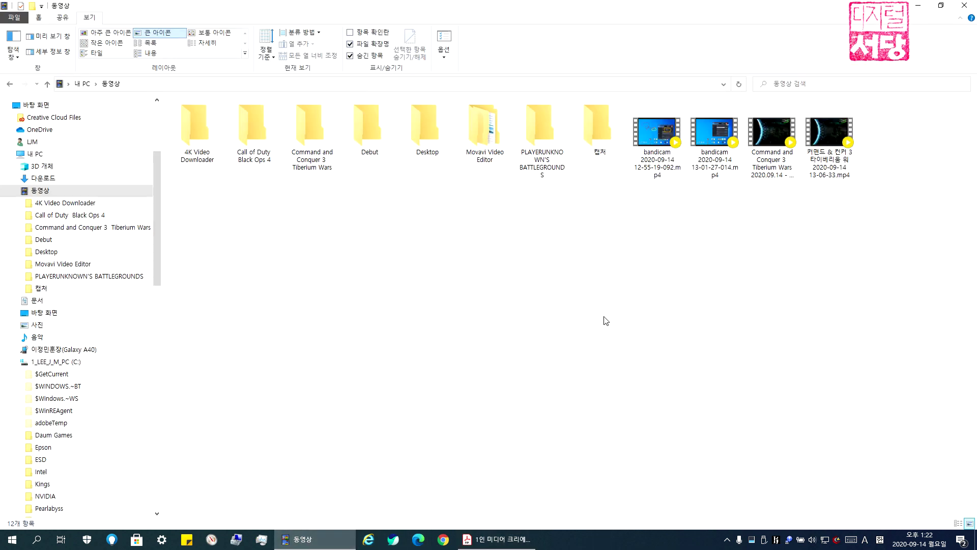
{"action": "left_click_drag", "start_coordinate": [857, 206], "coordinate": [653, 108]}
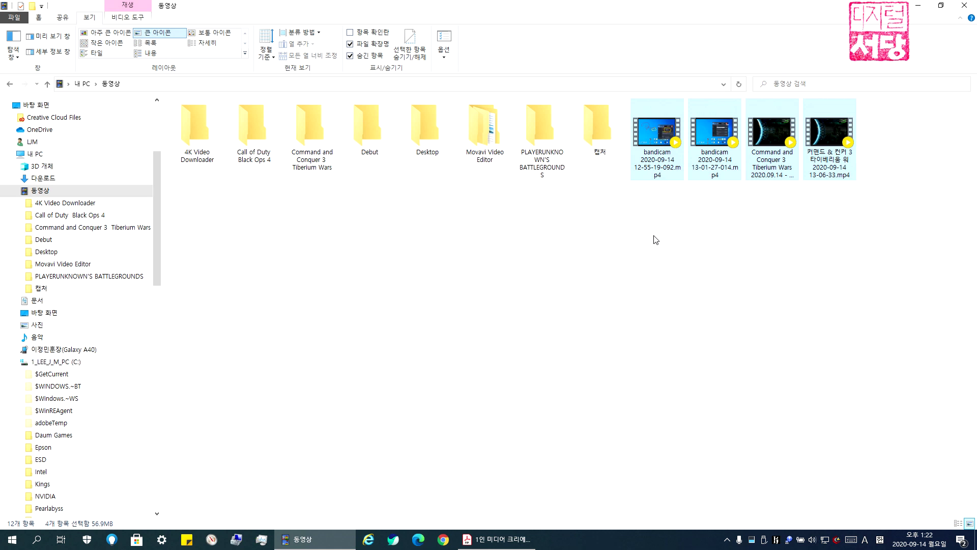
{"action": "left_click", "coordinate": [656, 240]}
{"action": "scroll", "coordinate": [102, 204], "scroll_direction": "up", "scroll_amount": 4}
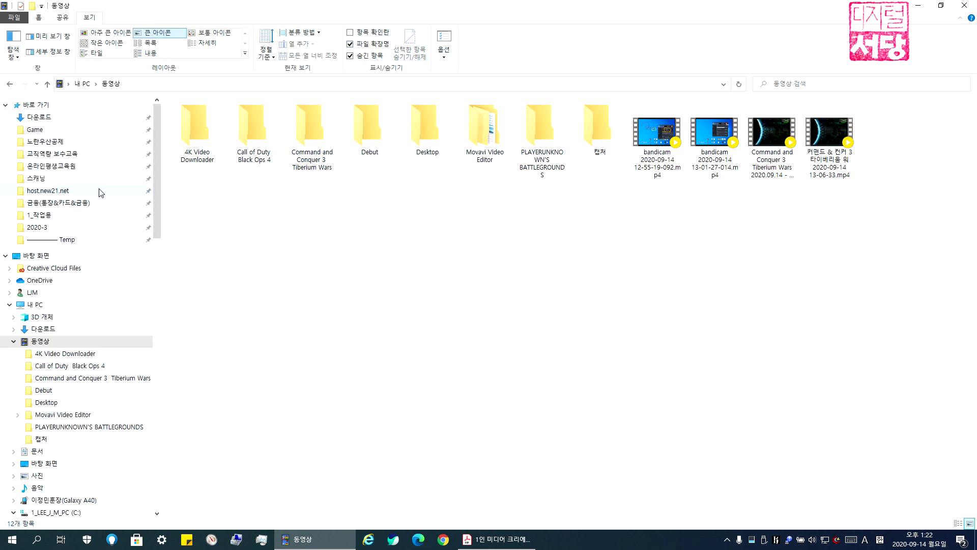
{"action": "left_click", "coordinate": [47, 215]}
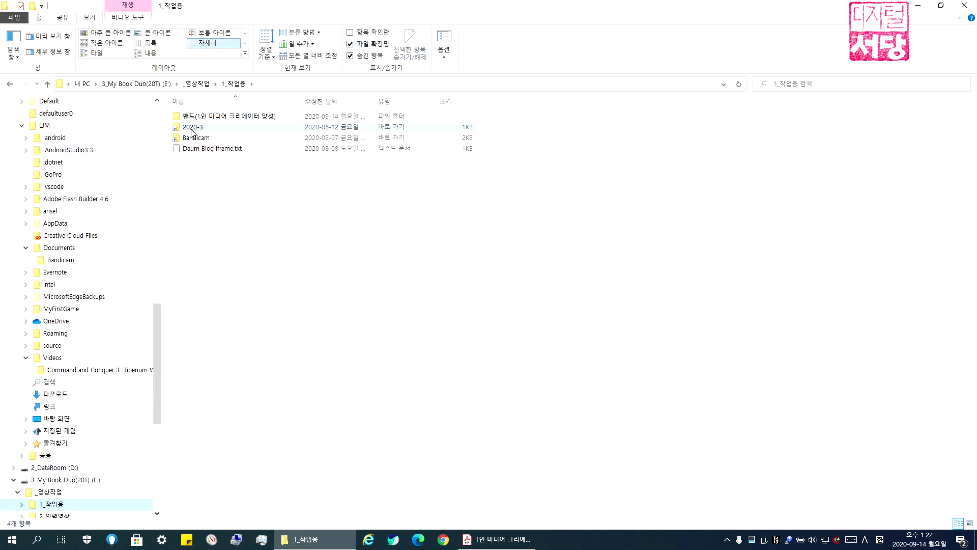
{"action": "double_click", "coordinate": [199, 116]}
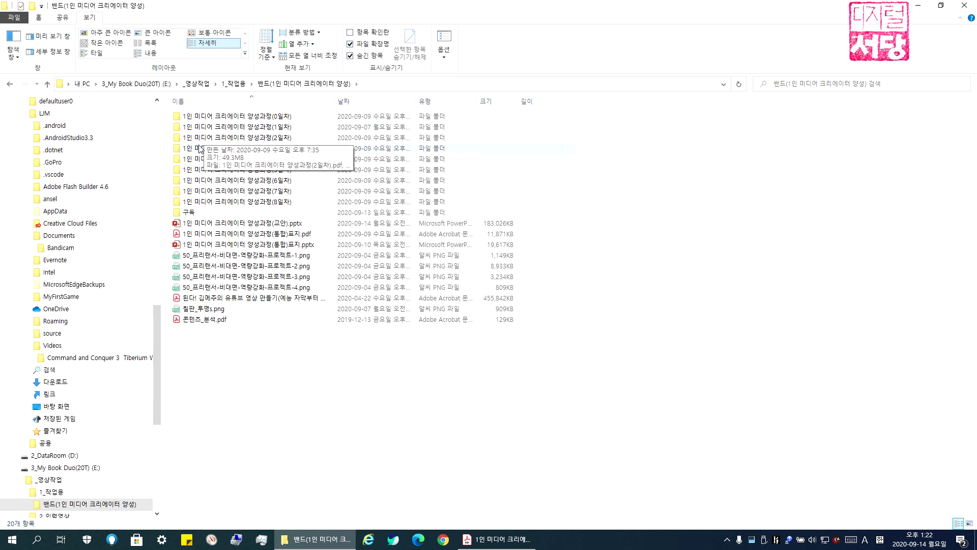
{"action": "double_click", "coordinate": [200, 138]}
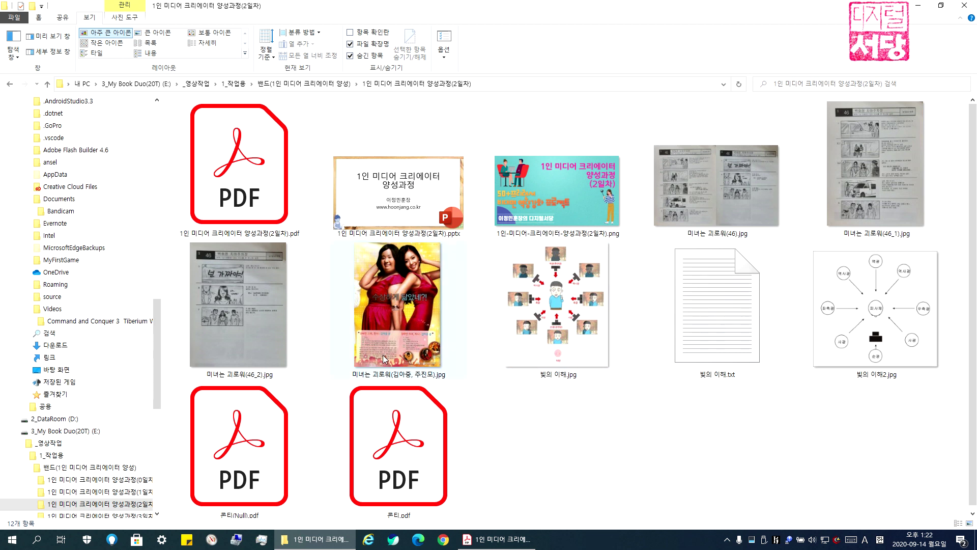
Collapse drive C: in the folder tree
{"action": "scroll", "coordinate": [128, 387], "scroll_direction": "down", "scroll_amount": 5}
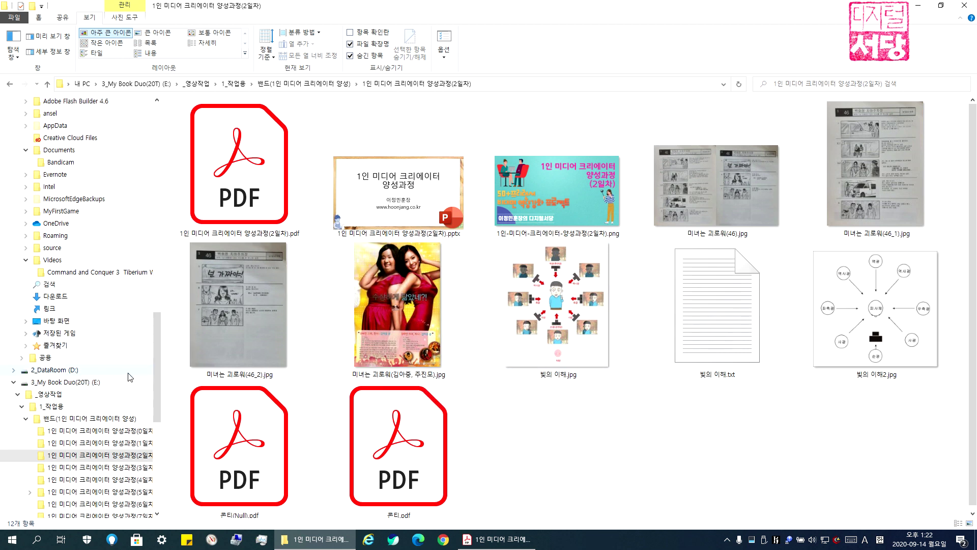
{"action": "scroll", "coordinate": [86, 243], "scroll_direction": "up", "scroll_amount": 7}
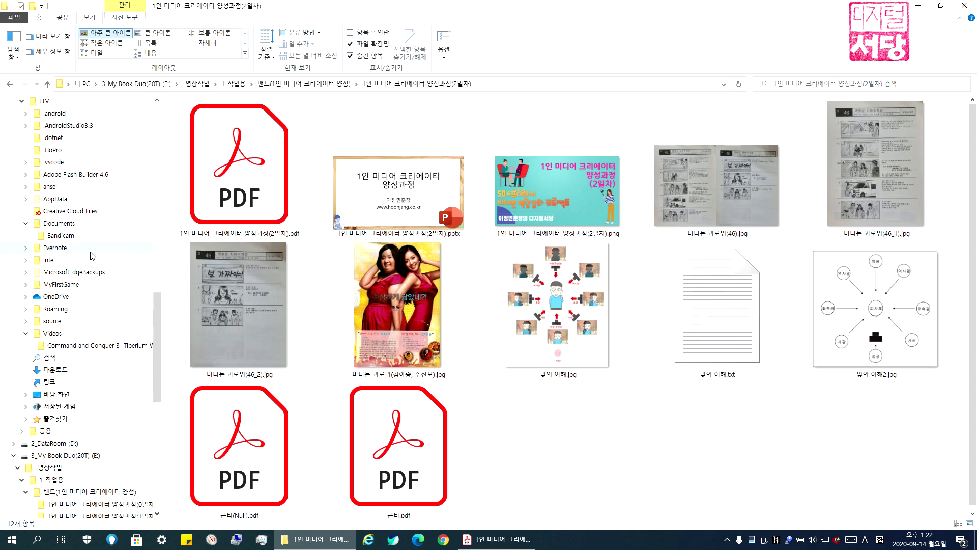
{"action": "scroll", "coordinate": [85, 243], "scroll_direction": "up", "scroll_amount": 6}
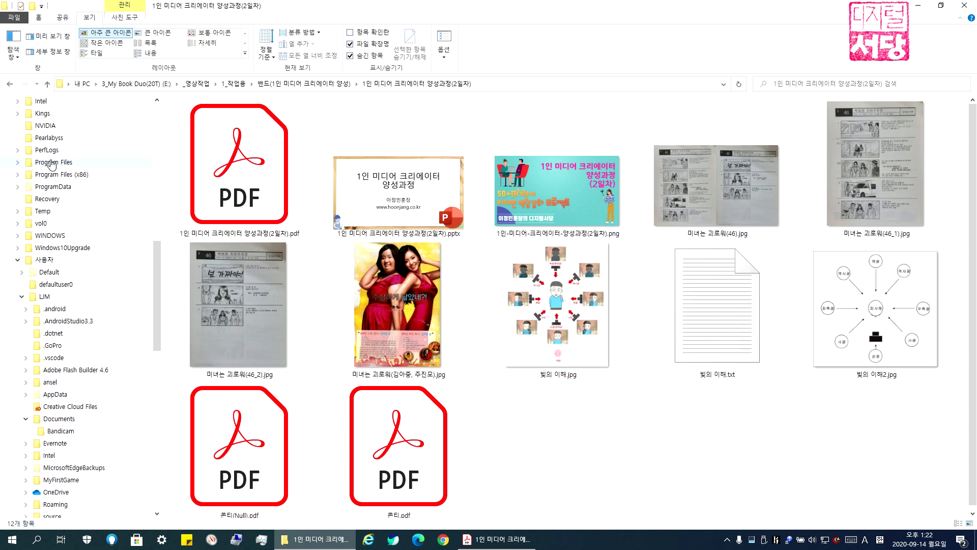
{"action": "left_click_drag", "start_coordinate": [153, 283], "coordinate": [153, 233]}
{"action": "left_click", "coordinate": [13, 248]}
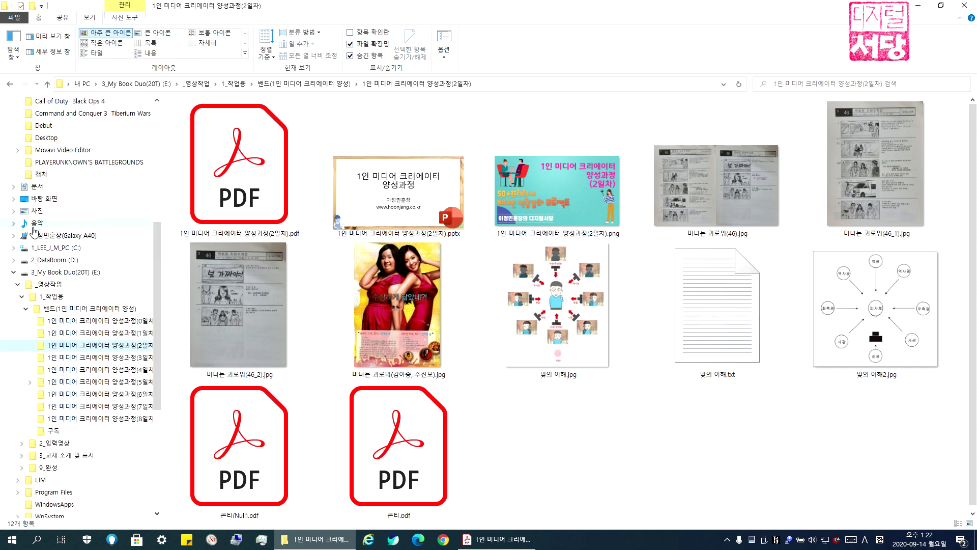
Cut all four MP4 recordings in the 동영상 folder
{"action": "scroll", "coordinate": [37, 224], "scroll_direction": "up", "scroll_amount": 1}
{"action": "scroll", "coordinate": [37, 224], "scroll_direction": "up", "scroll_amount": 3}
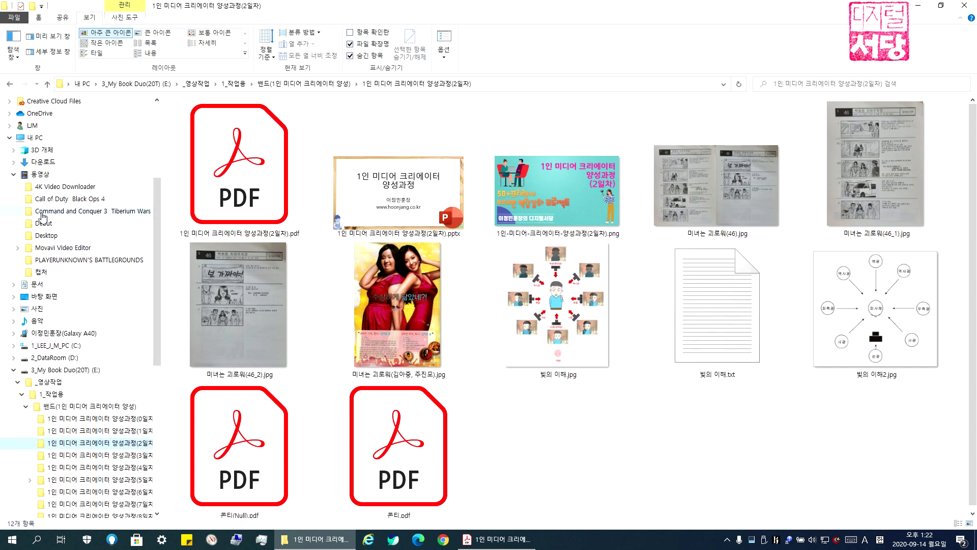
{"action": "left_click", "coordinate": [39, 174]}
{"action": "left_click_drag", "start_coordinate": [638, 206], "coordinate": [902, 102]}
{"action": "right_click", "coordinate": [713, 126]}
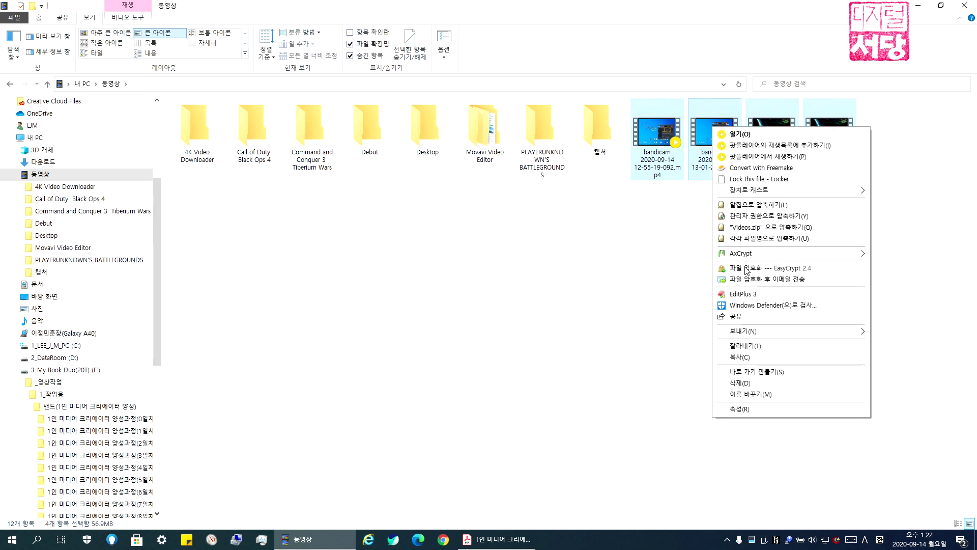
{"action": "left_click", "coordinate": [744, 347]}
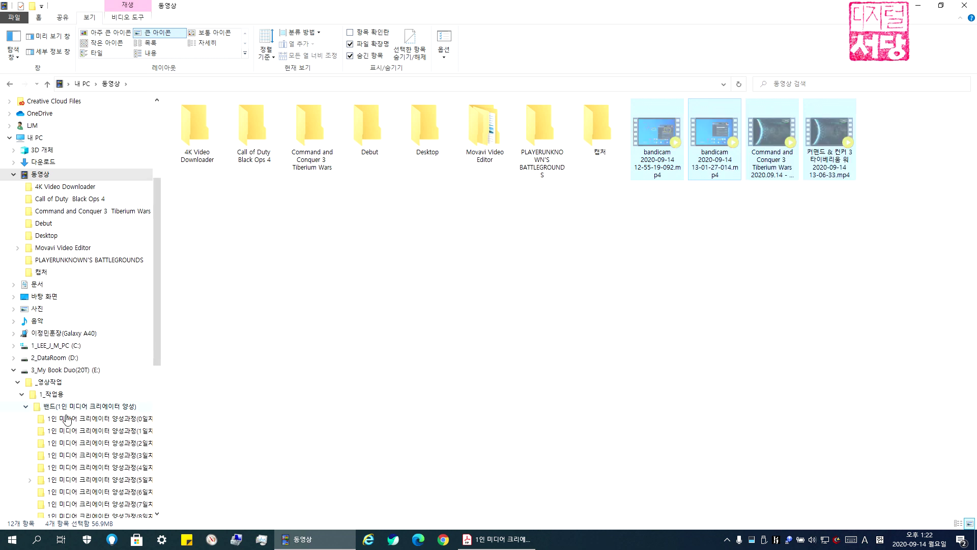
Open the 1인 미디어 크리에이터 양성과정(2일차) folder with the ribbon collapsed and display its files as large icons
{"action": "left_click", "coordinate": [94, 441]}
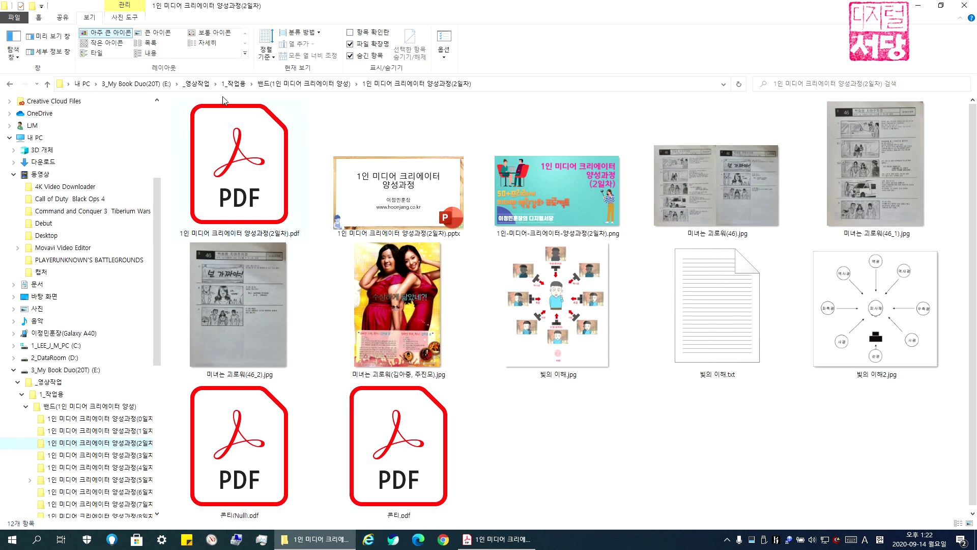
{"action": "double_click", "coordinate": [94, 21]}
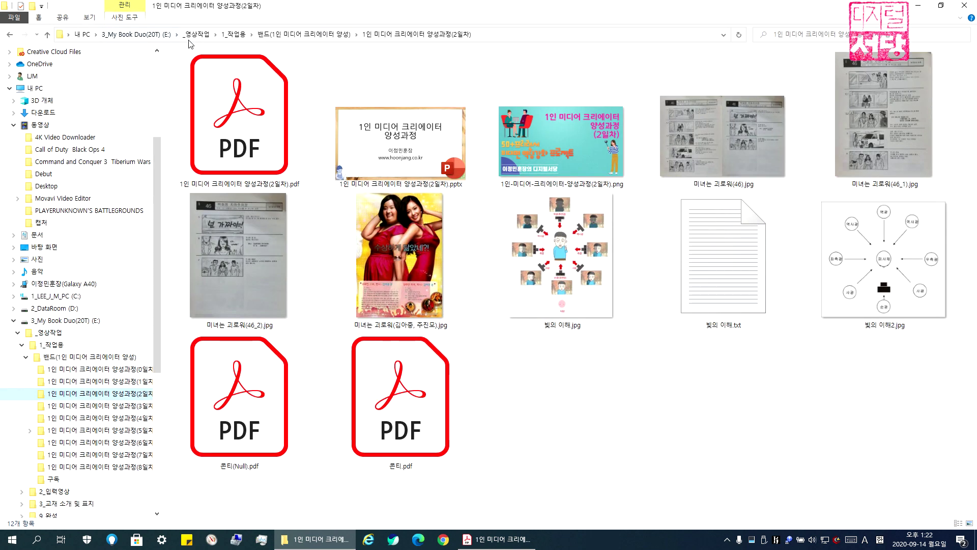
{"action": "left_click", "coordinate": [92, 19]}
{"action": "left_click", "coordinate": [158, 35]}
{"action": "left_click", "coordinate": [392, 202]}
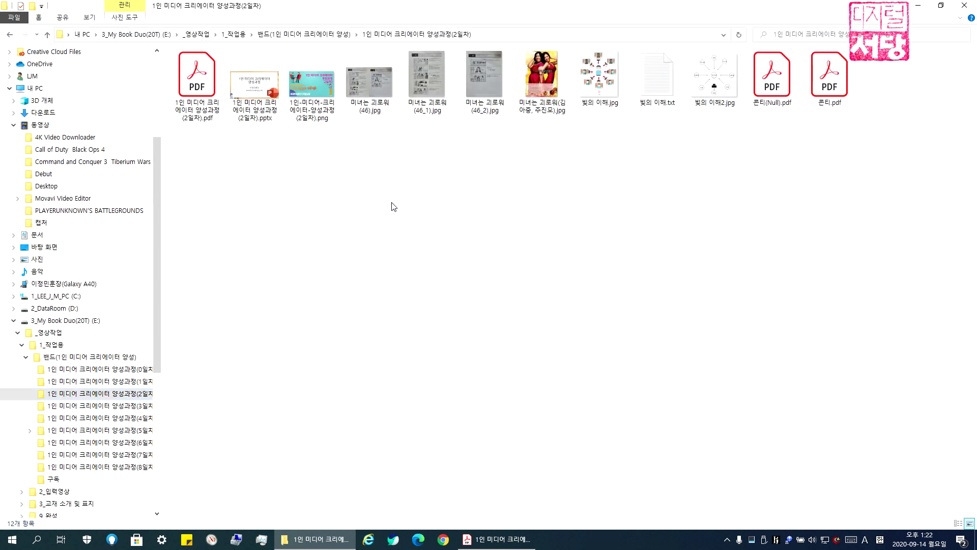
Paste the four cut recordings into the 1인 미디어 크리에이터 양성과정(2일차) folder
{"action": "right_click", "coordinate": [393, 206]}
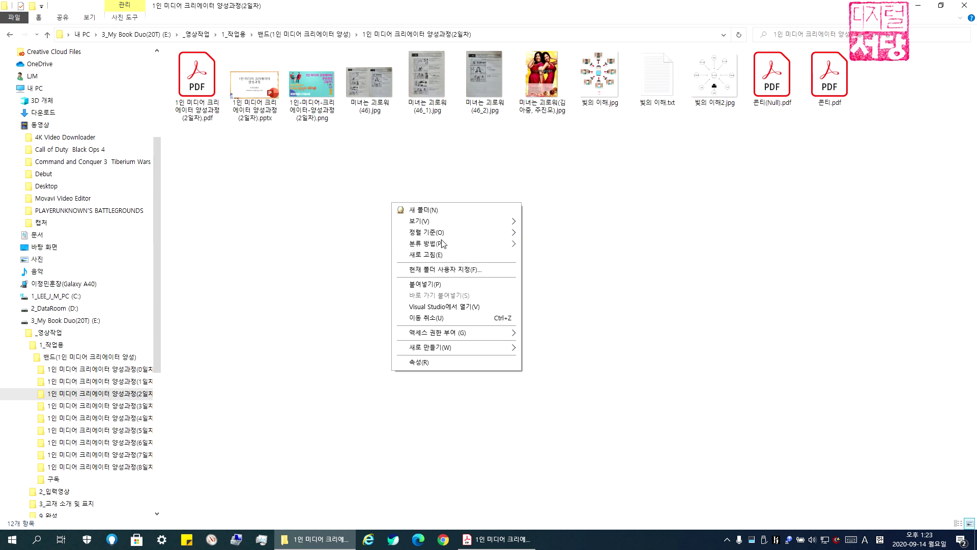
{"action": "left_click", "coordinate": [433, 285]}
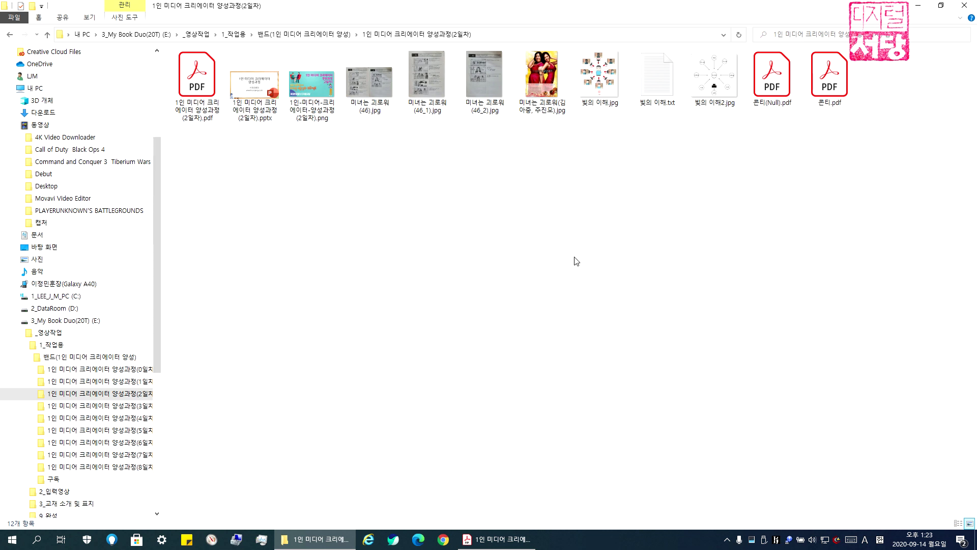
{"action": "left_click", "coordinate": [724, 227]}
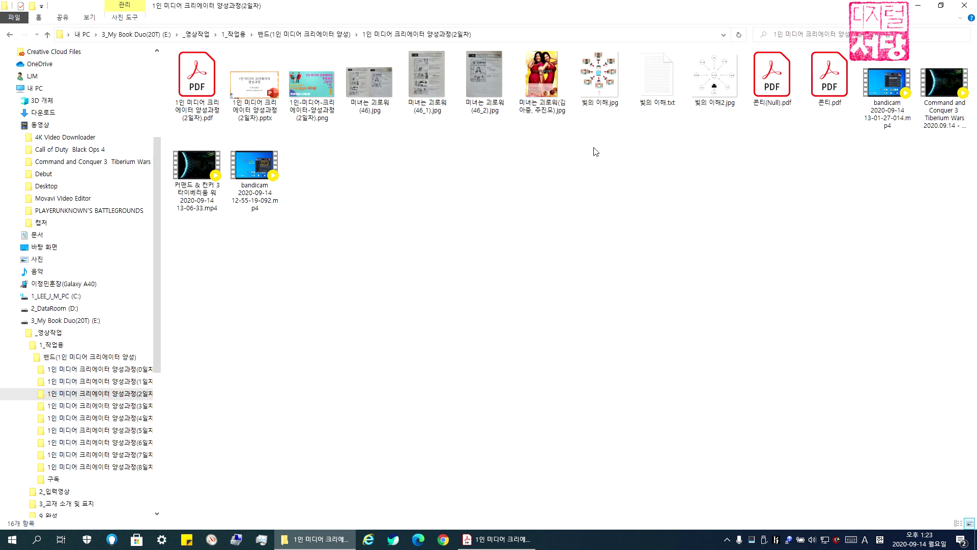
Examine how files are sorted in the 2일차, 1일차 and 3일차 course folders, and return to the course PDF in Adobe Acrobat
{"action": "left_click", "coordinate": [184, 108]}
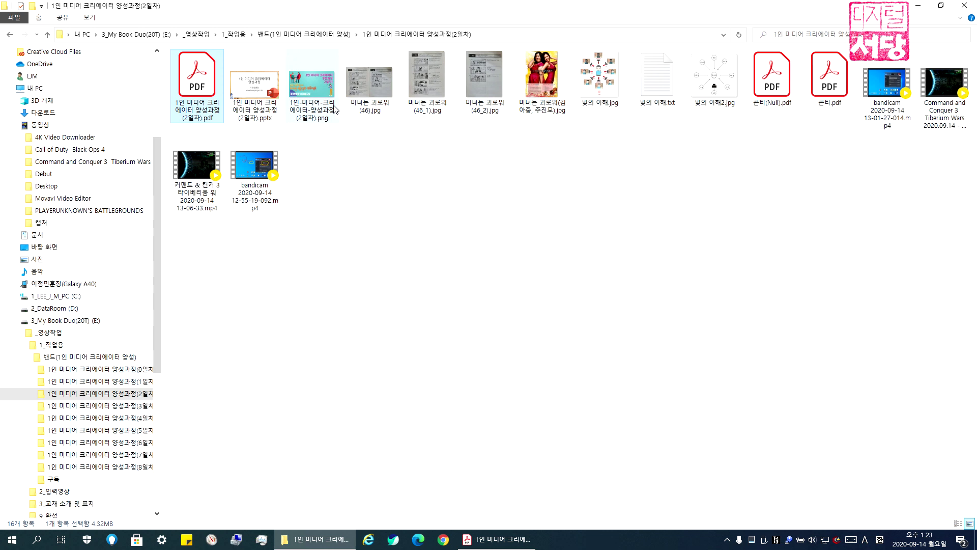
{"action": "left_click", "coordinate": [318, 104]}
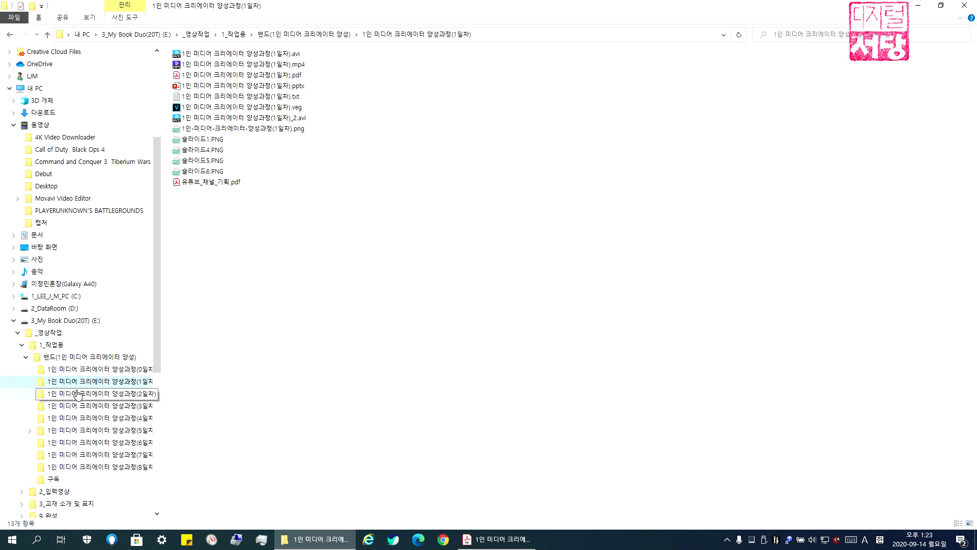
{"action": "left_click", "coordinate": [79, 406]}
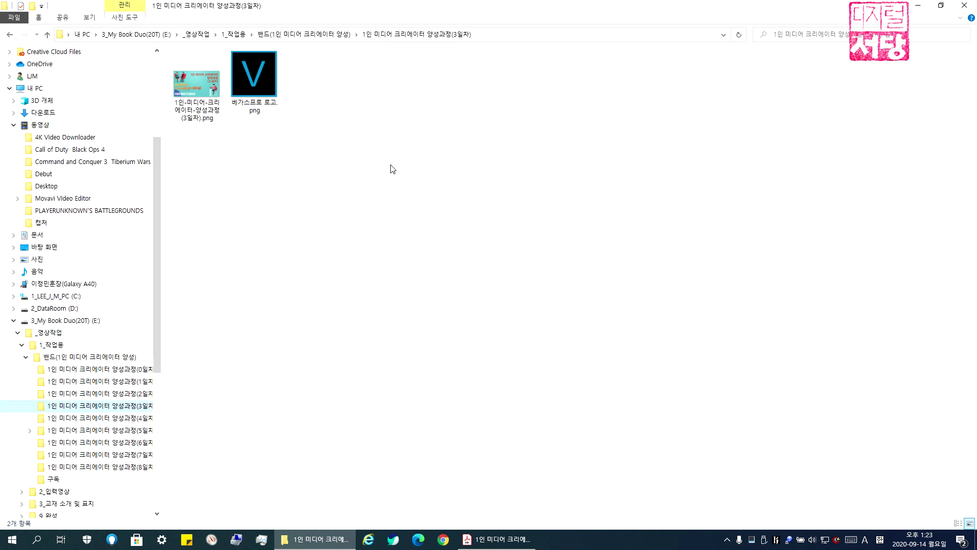
{"action": "left_click_drag", "start_coordinate": [256, 136], "coordinate": [489, 246]}
{"action": "key", "text": "alt+Tab"}
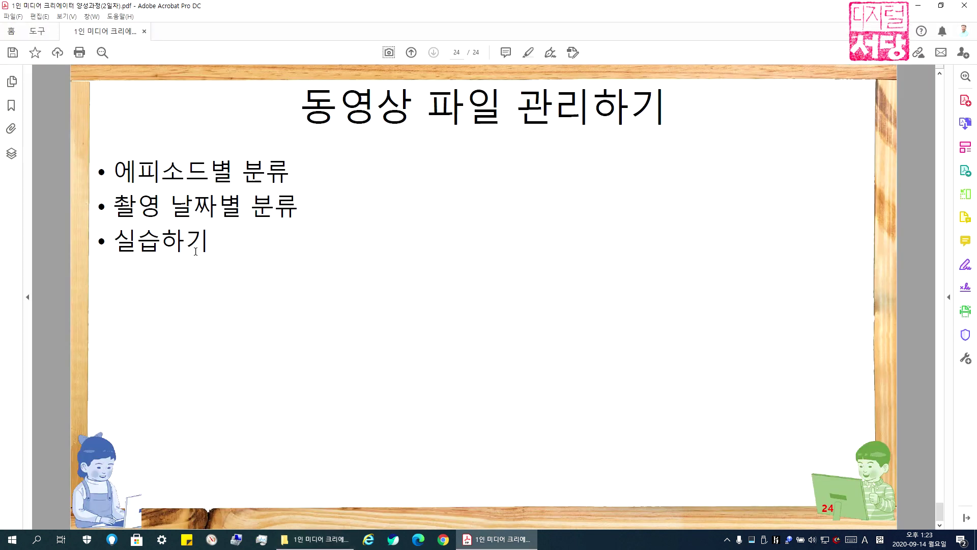
Highlight the 에피소드별 분류 bullet in the PDF, then switch to File Explorer and browse the _영상작업 folder on the E: drive
{"action": "left_click_drag", "start_coordinate": [120, 178], "coordinate": [295, 173]}
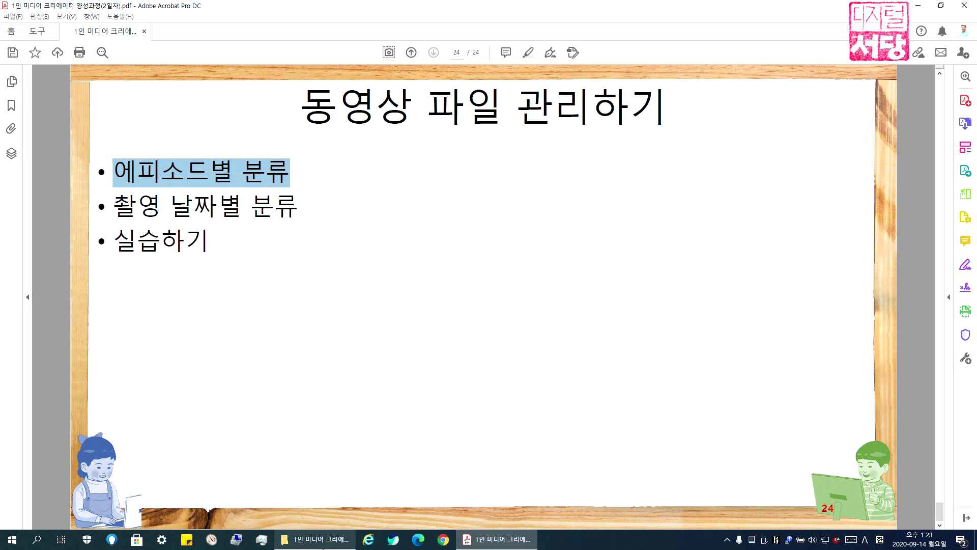
{"action": "left_click", "coordinate": [314, 539]}
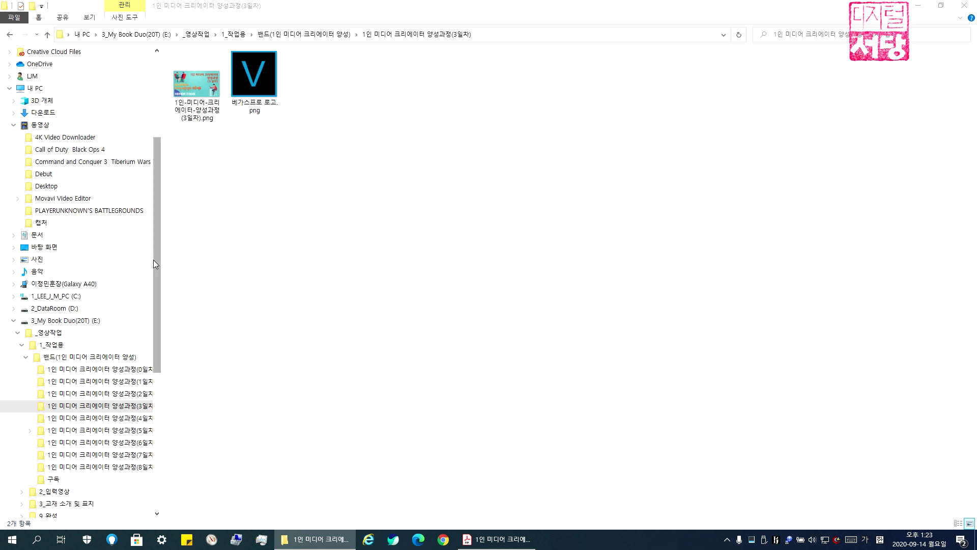
{"action": "left_click_drag", "start_coordinate": [157, 262], "coordinate": [156, 172]}
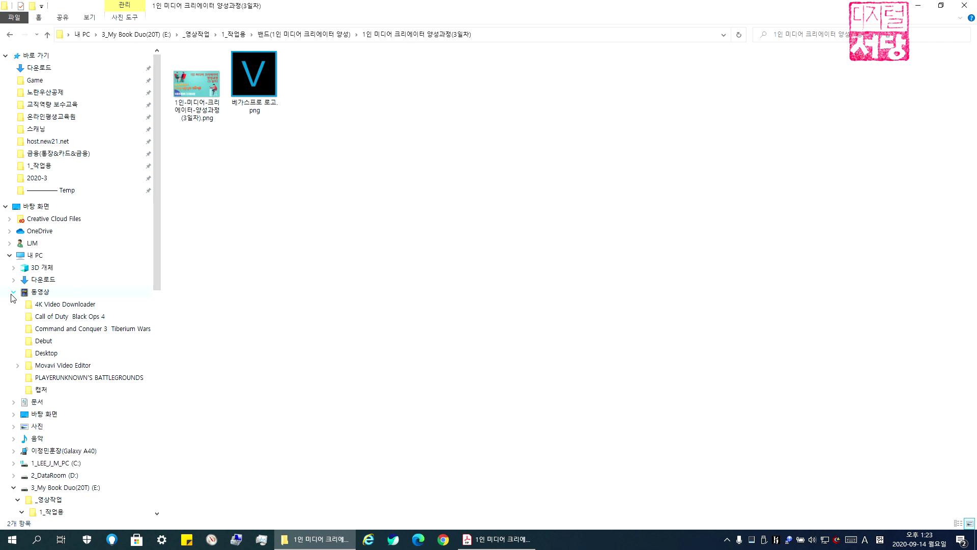
{"action": "left_click", "coordinate": [35, 258]}
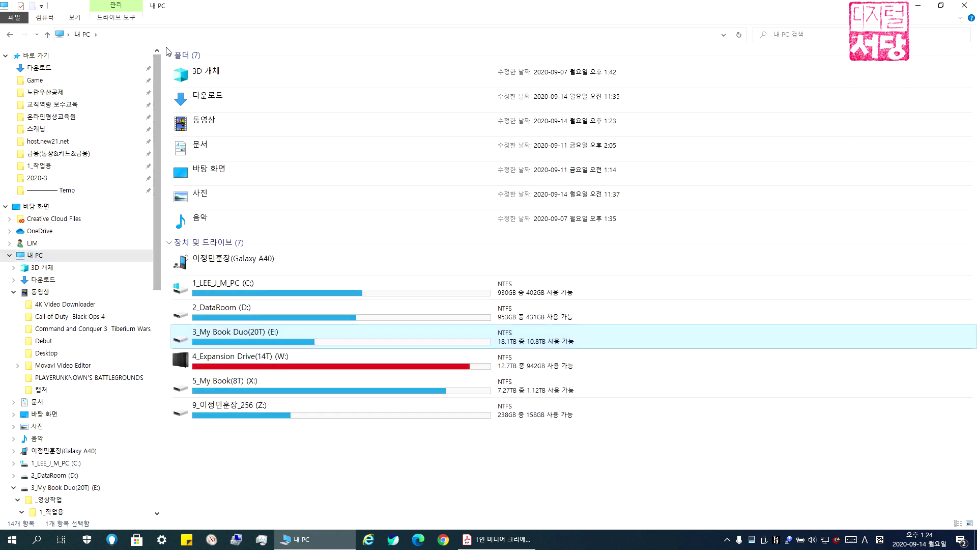
{"action": "scroll", "coordinate": [169, 57], "scroll_direction": "down", "scroll_amount": 2}
{"action": "left_click", "coordinate": [170, 55]}
{"action": "double_click", "coordinate": [225, 161]}
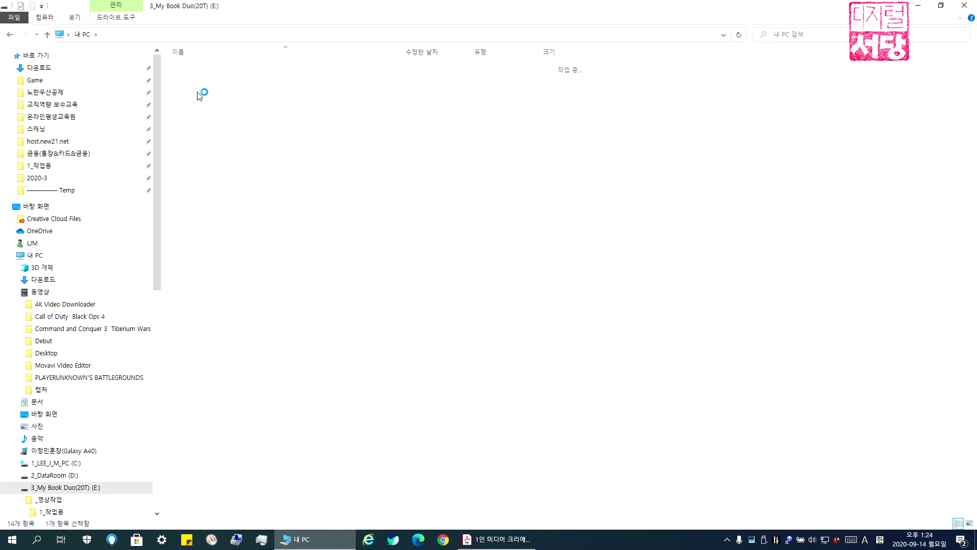
{"action": "double_click", "coordinate": [198, 67]}
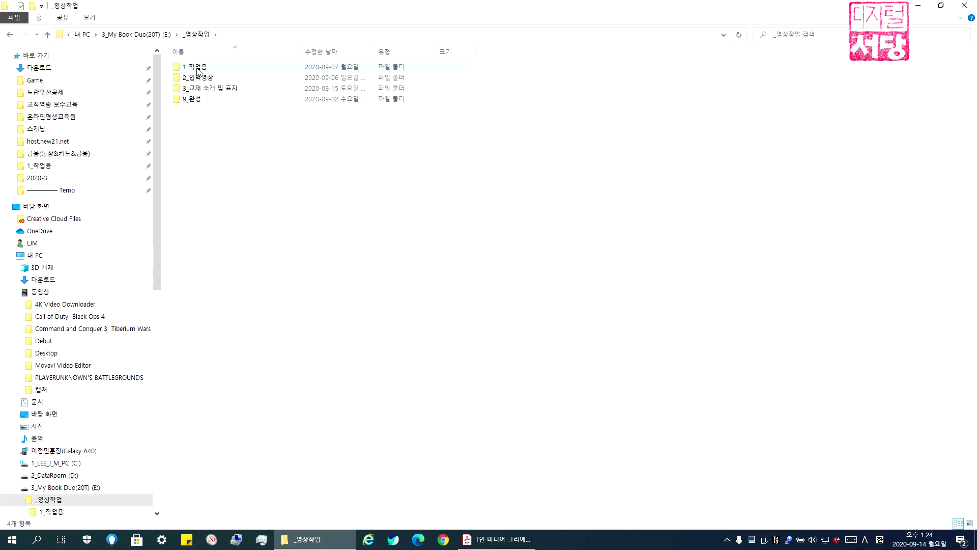
{"action": "double_click", "coordinate": [198, 68]}
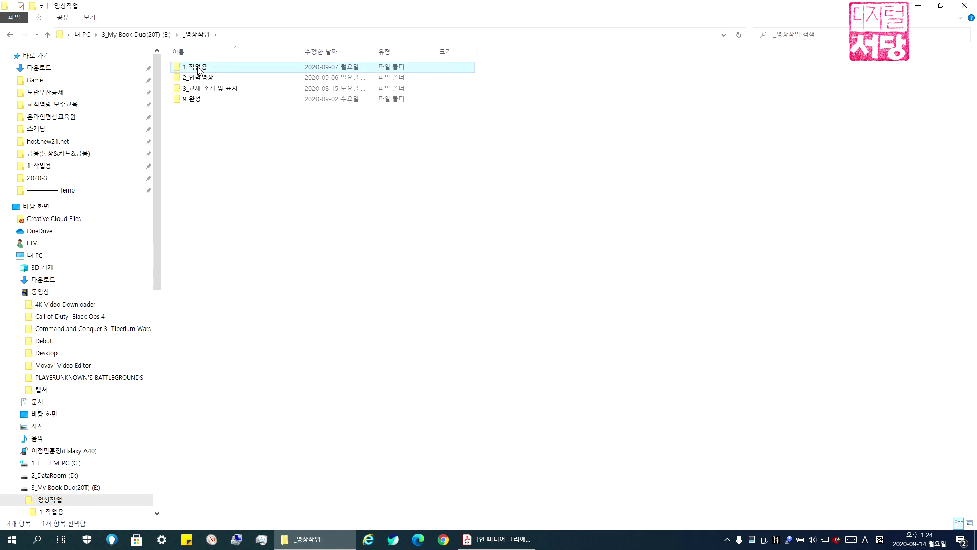
{"action": "key", "text": "BackSpace"}
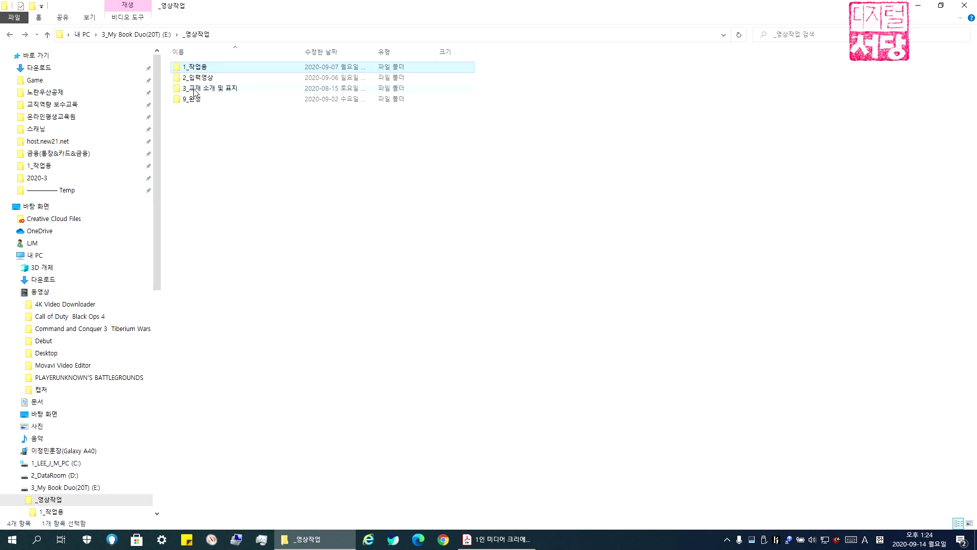
Look through the 2020-3 folder inside 9_완성 with a wider name column, including its 2020_3_특강 subfolder
{"action": "double_click", "coordinate": [194, 99]}
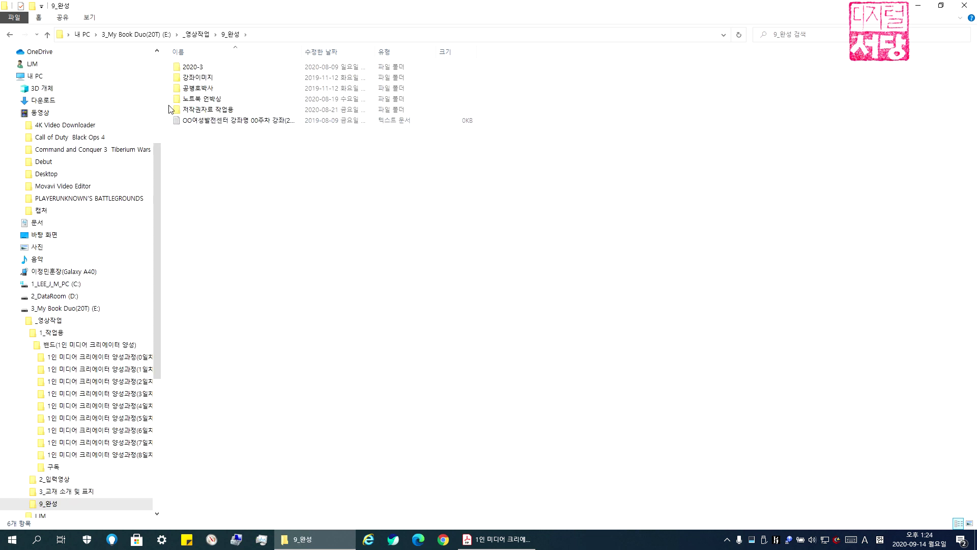
{"action": "double_click", "coordinate": [193, 69]}
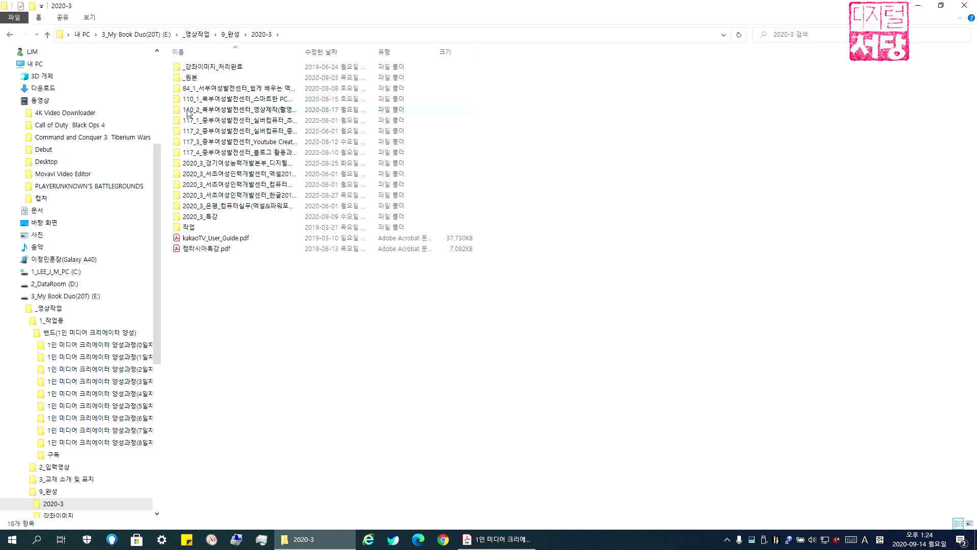
{"action": "left_click_drag", "start_coordinate": [301, 51], "coordinate": [341, 47]}
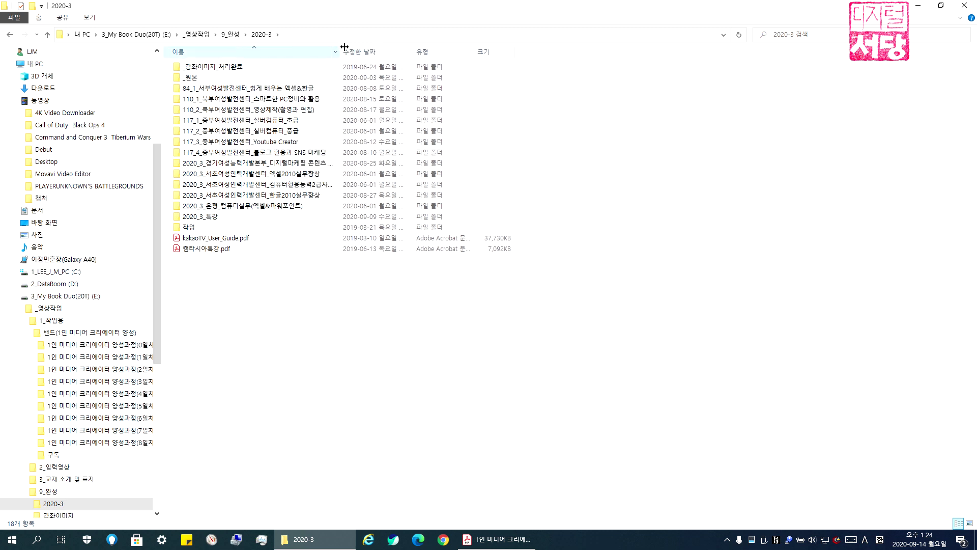
{"action": "double_click", "coordinate": [214, 217]}
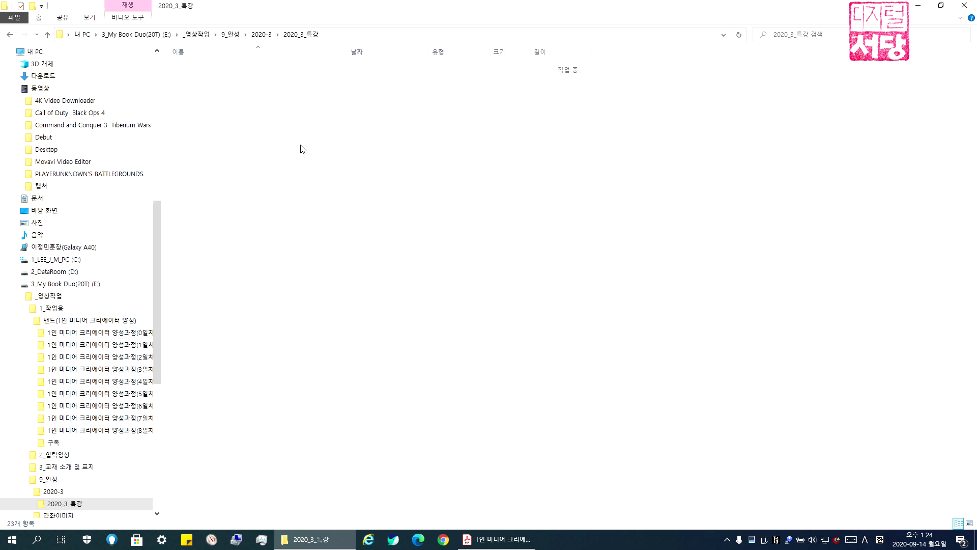
{"action": "key", "text": "alt+Left"}
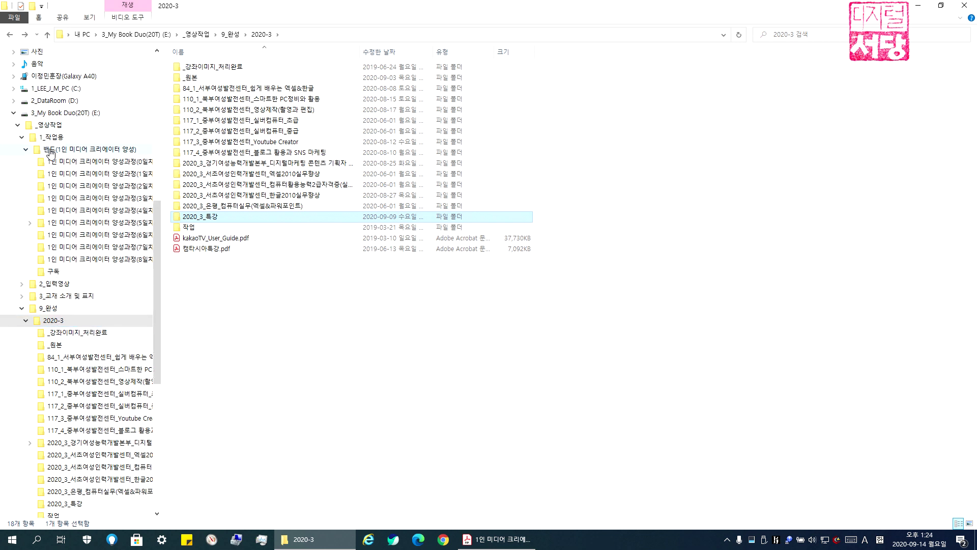
Display the 제작 folder inside 2_입력영상 as large icons and open its 코로나(자기야 손 씻자) folder
{"action": "left_click", "coordinate": [22, 137]}
{"action": "left_click", "coordinate": [56, 152]}
{"action": "double_click", "coordinate": [198, 119]}
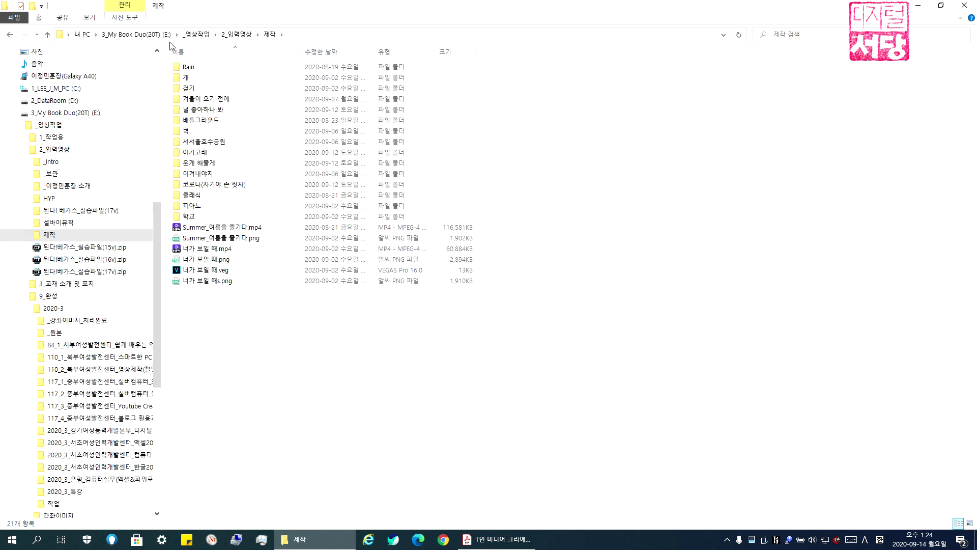
{"action": "left_click", "coordinate": [90, 17]}
{"action": "left_click", "coordinate": [145, 31]}
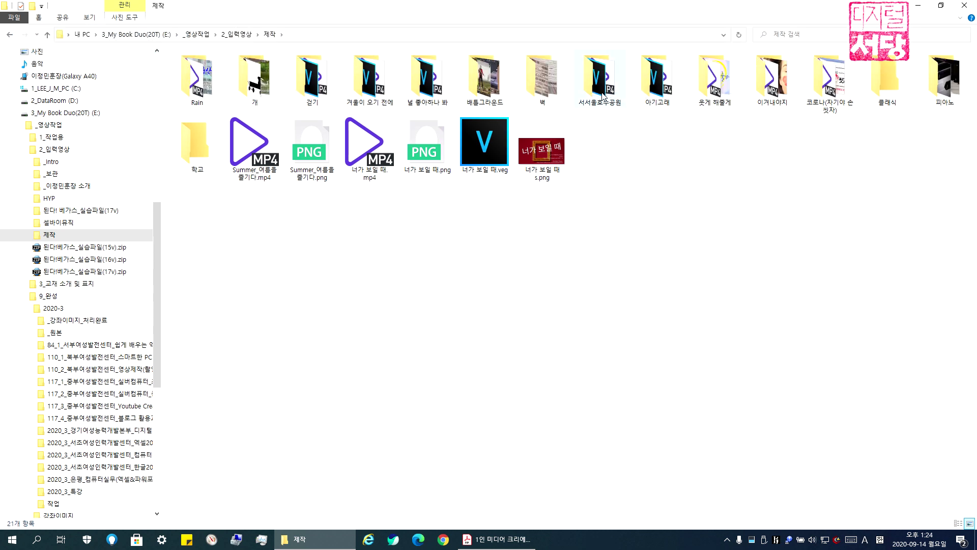
{"action": "double_click", "coordinate": [831, 98]}
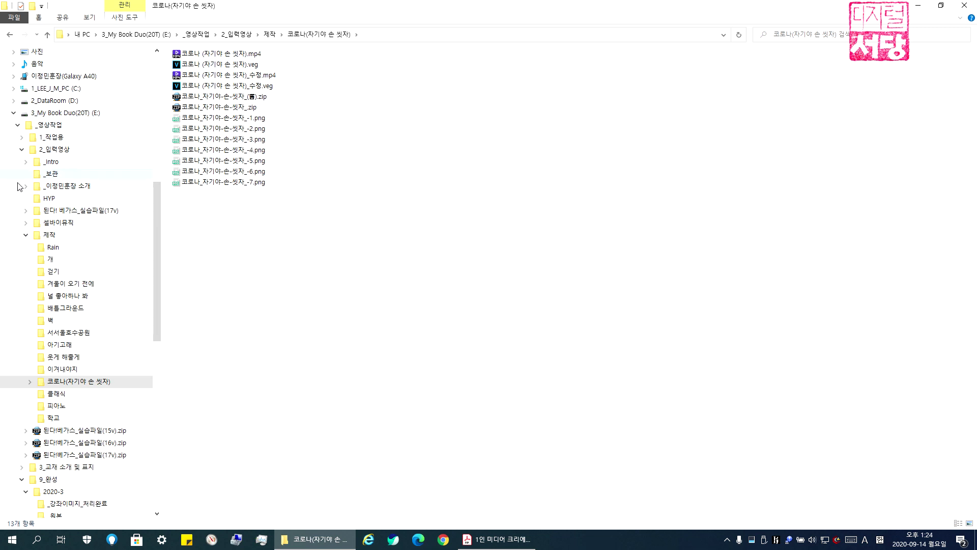
Open the _강좌_센터별&강좌별 folder under 자료 > 01 강좌녹화 on the E: drive
{"action": "left_click", "coordinate": [17, 125]}
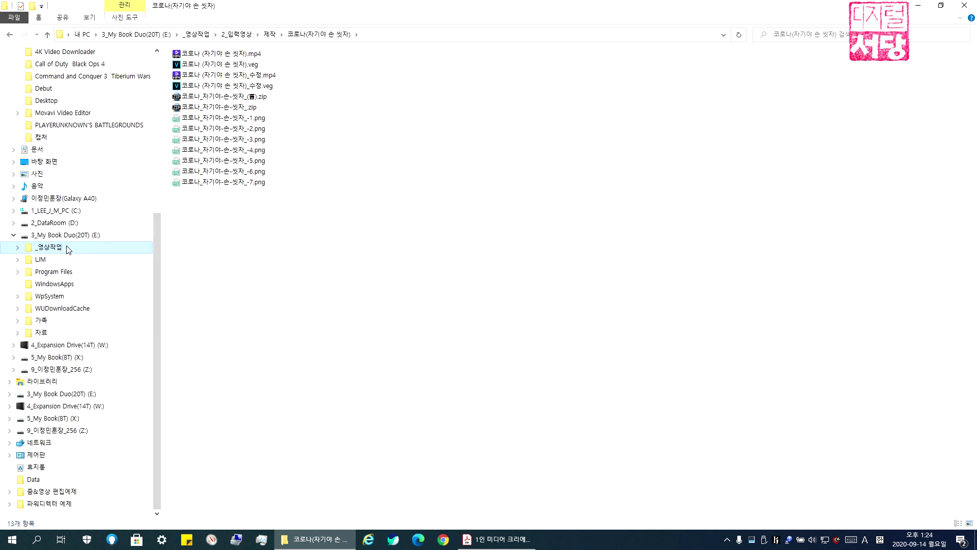
{"action": "left_click", "coordinate": [58, 235]}
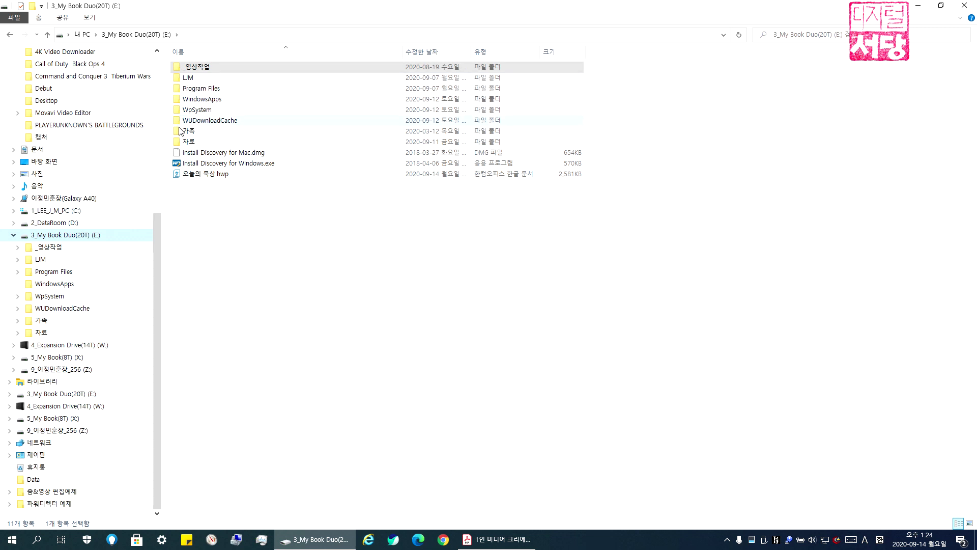
{"action": "double_click", "coordinate": [189, 142]}
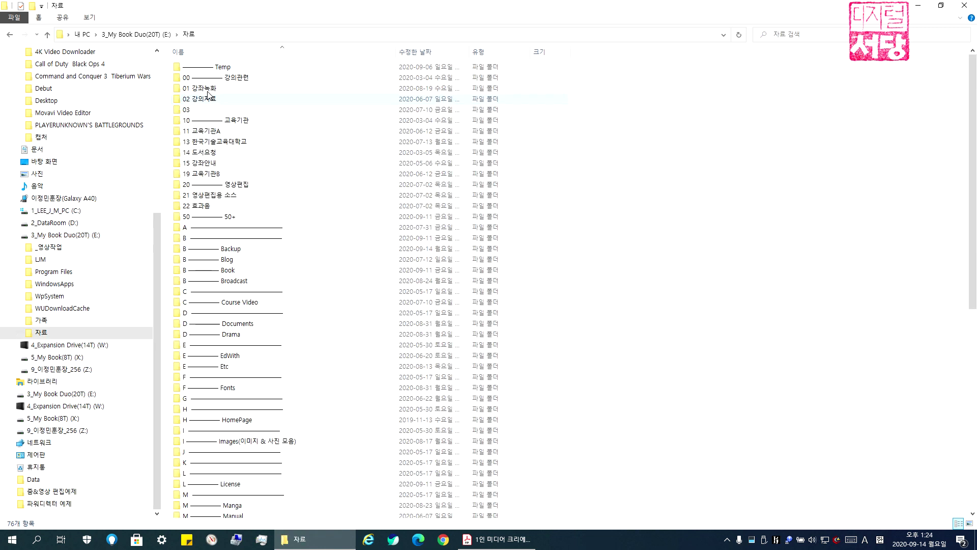
{"action": "double_click", "coordinate": [205, 89]}
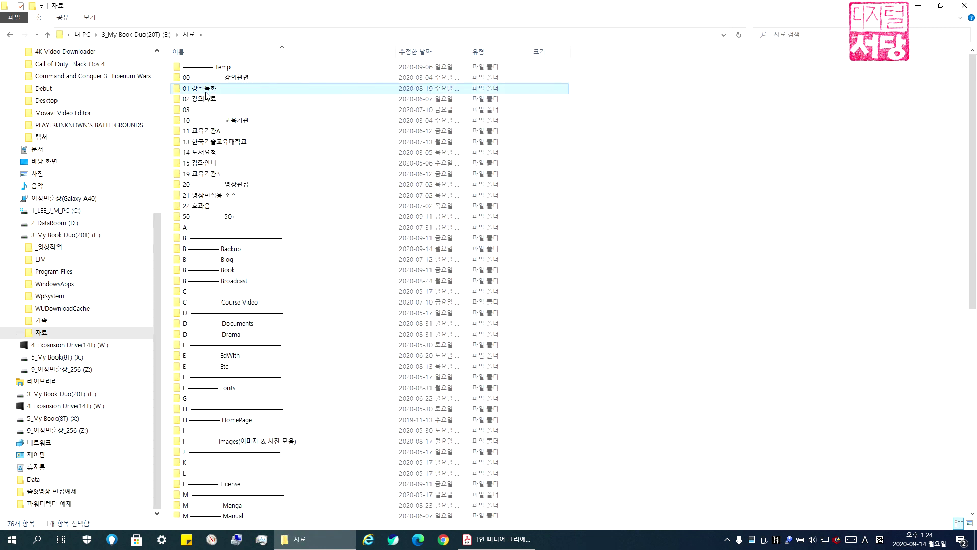
{"action": "double_click", "coordinate": [206, 69]}
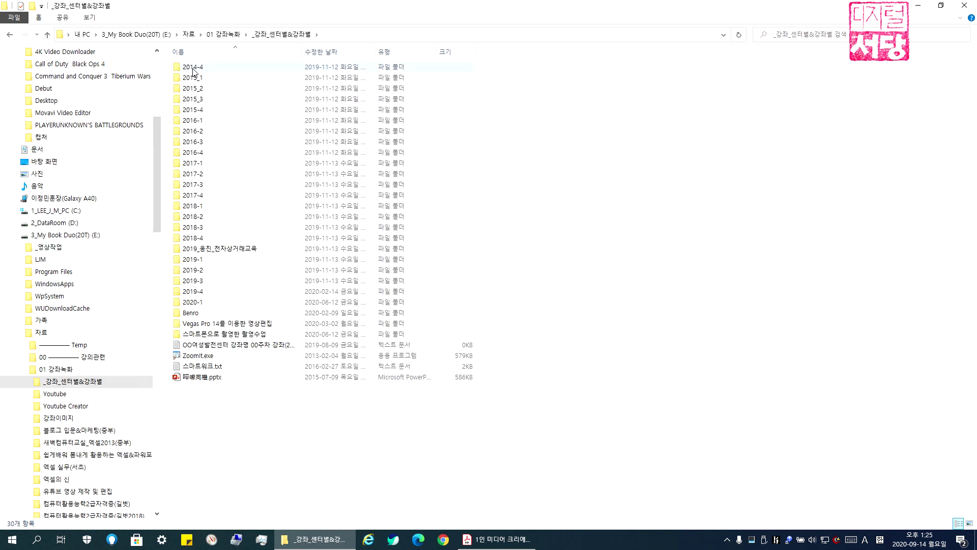
Examine the course folders in 2014-4 and the weekly dated lecture videos in its 62_ITQ자격증 folder
{"action": "double_click", "coordinate": [193, 69]}
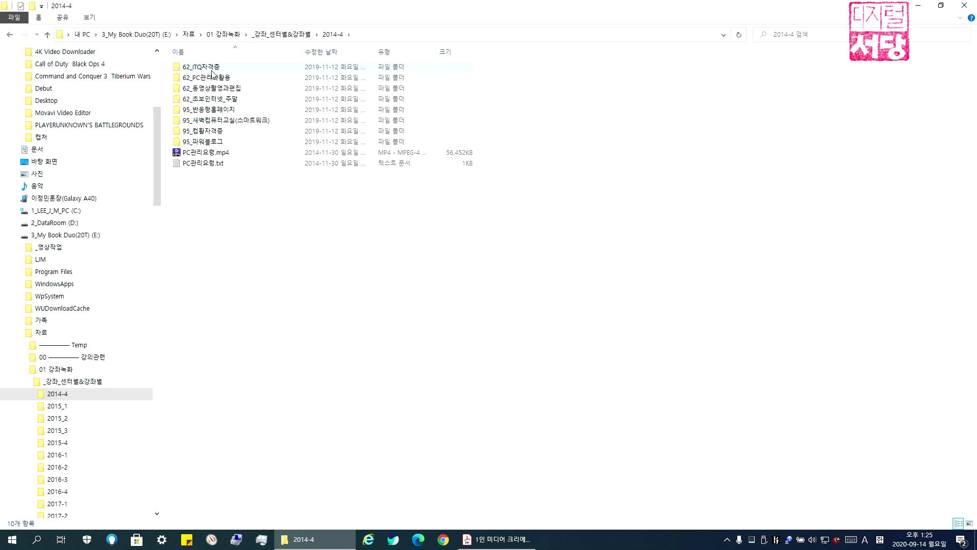
{"action": "key", "text": "BackSpace"}
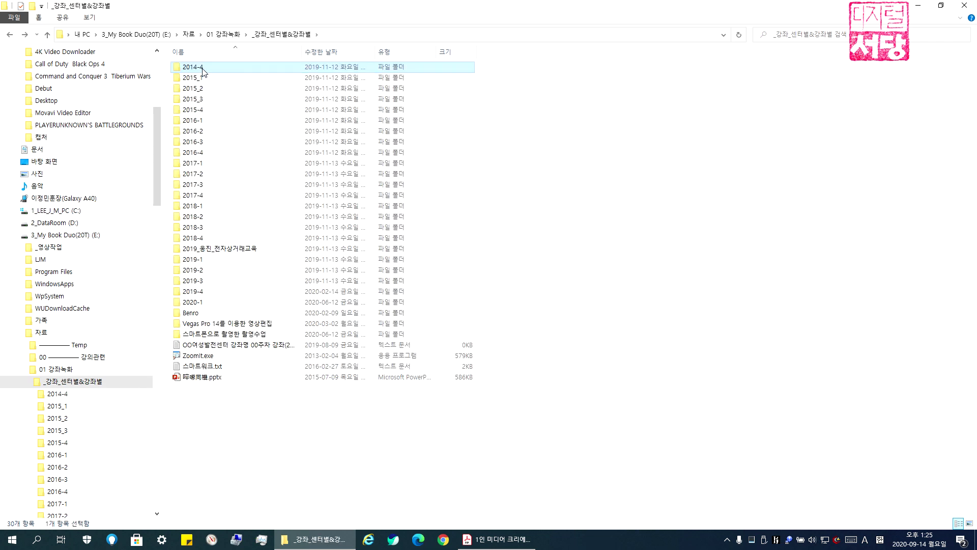
{"action": "double_click", "coordinate": [203, 71]}
{"action": "double_click", "coordinate": [203, 69]}
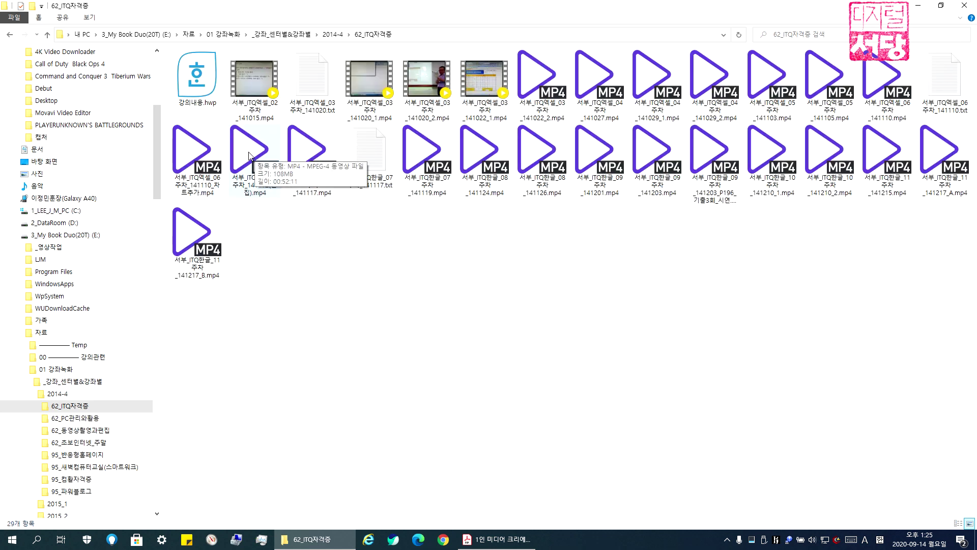
{"action": "key", "text": "BackSpace"}
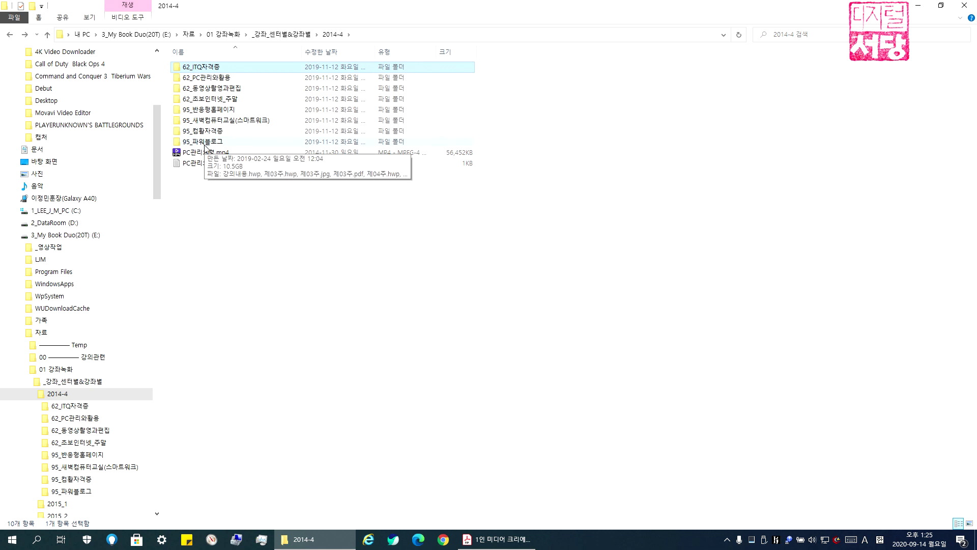
{"action": "double_click", "coordinate": [212, 68]}
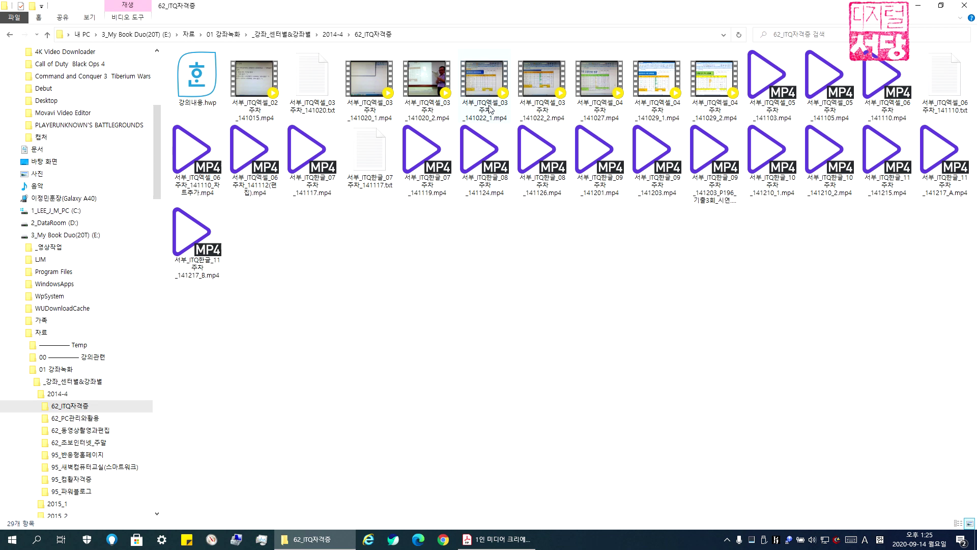
Play 서부_ITQ엑셀_02주차_141015.mp4, skip ahead to about 26:21, and close the player
{"action": "left_click", "coordinate": [261, 86]}
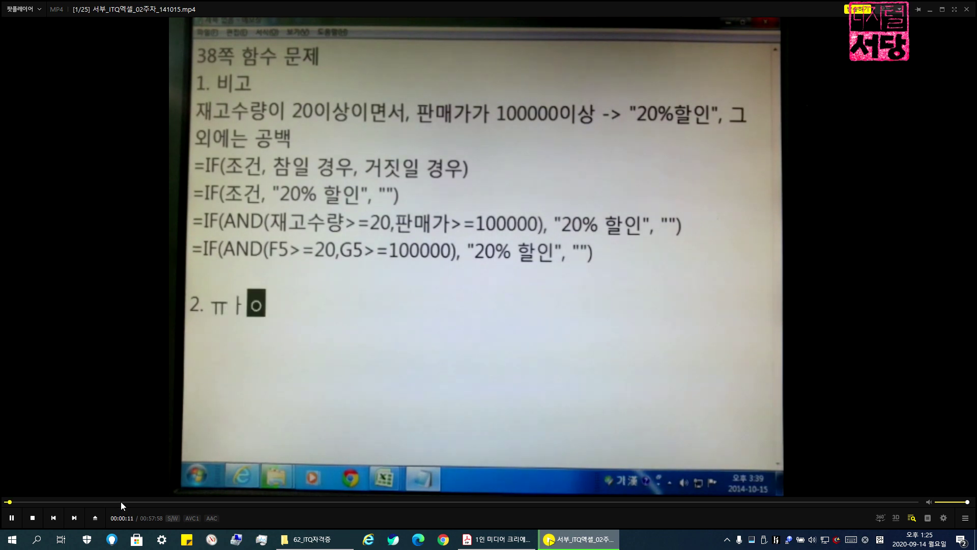
{"action": "left_click_drag", "start_coordinate": [120, 502], "coordinate": [420, 502]}
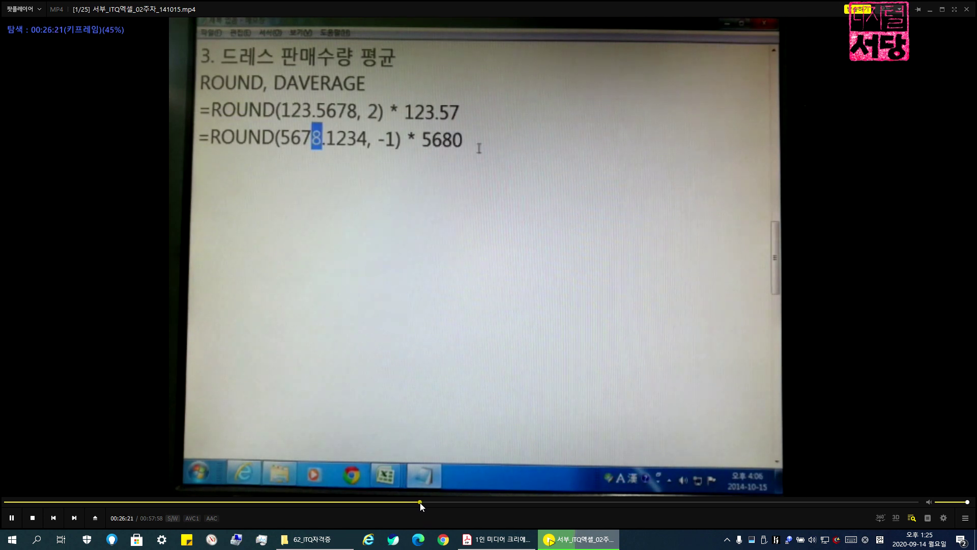
{"action": "left_click", "coordinate": [966, 9]}
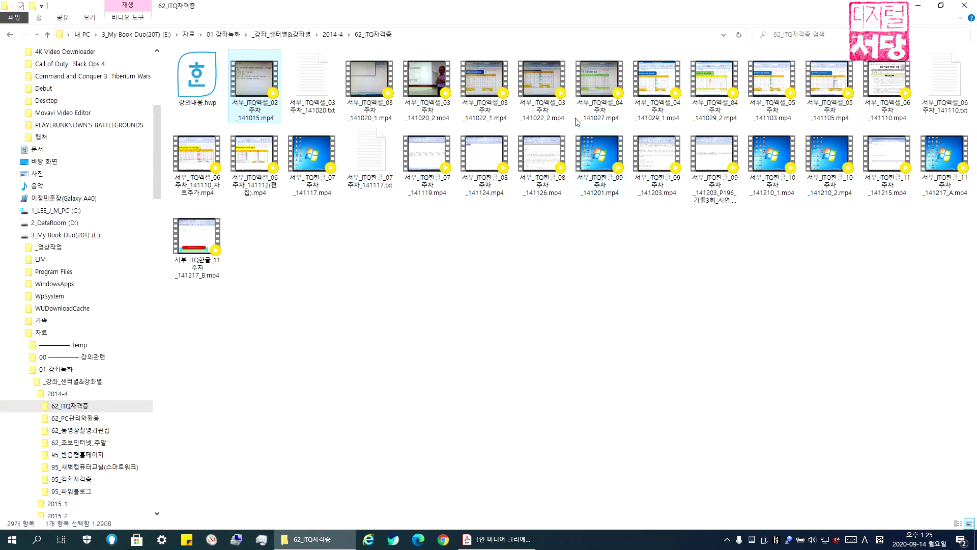
Play 서부_ITQ엑셀_03주차_141020_2.mp4, skip ahead to about 20:28, and close the player
{"action": "left_click", "coordinate": [448, 88]}
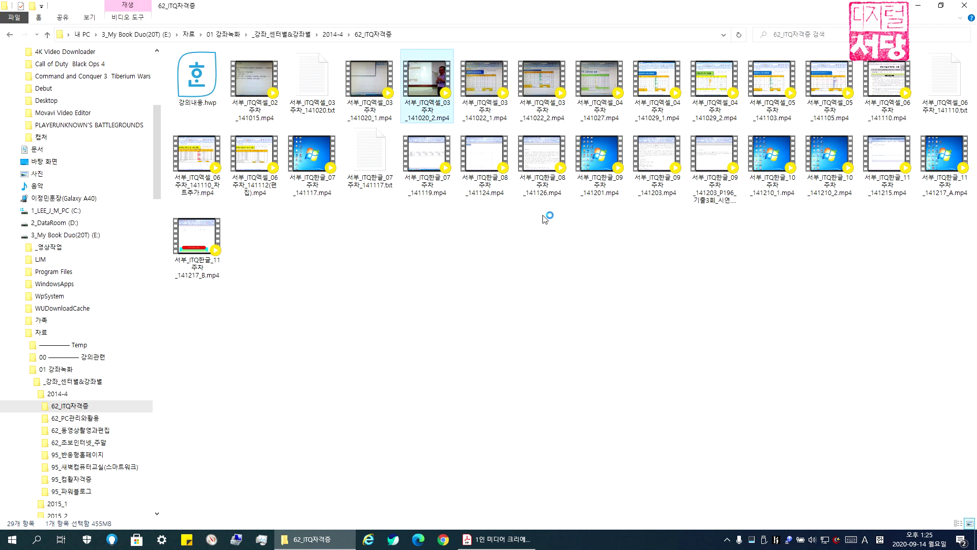
{"action": "key", "text": "Return"}
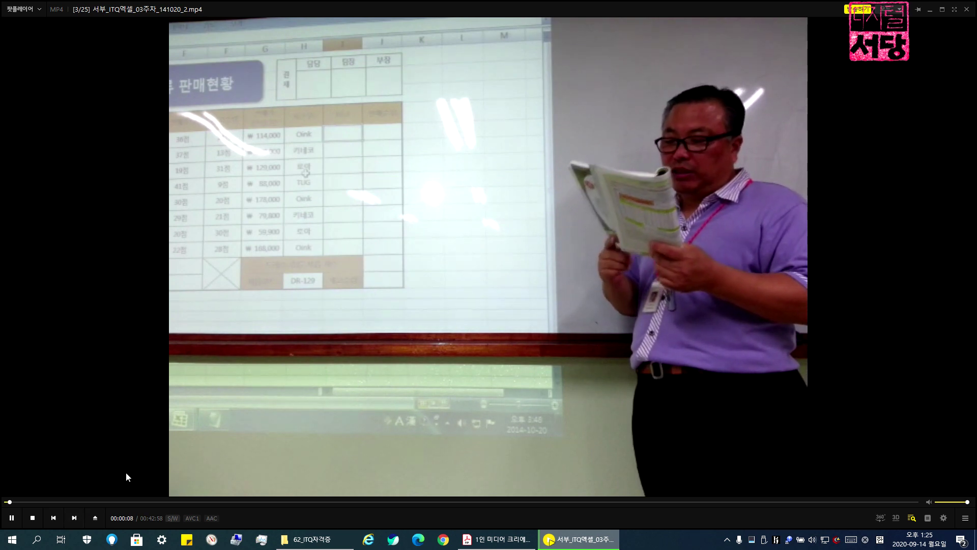
{"action": "left_click", "coordinate": [72, 502]}
{"action": "left_click_drag", "start_coordinate": [84, 502], "coordinate": [433, 491]}
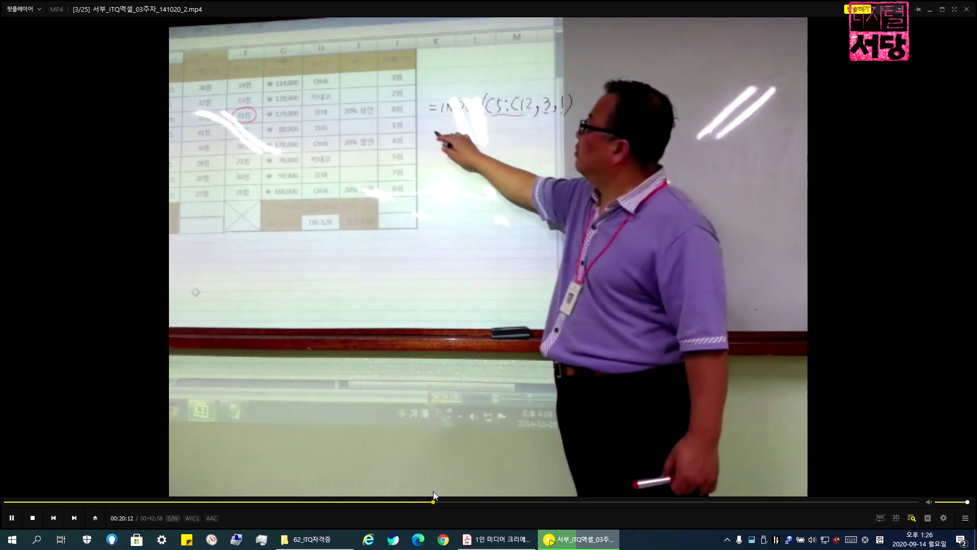
{"action": "left_click_drag", "start_coordinate": [432, 491], "coordinate": [440, 488]}
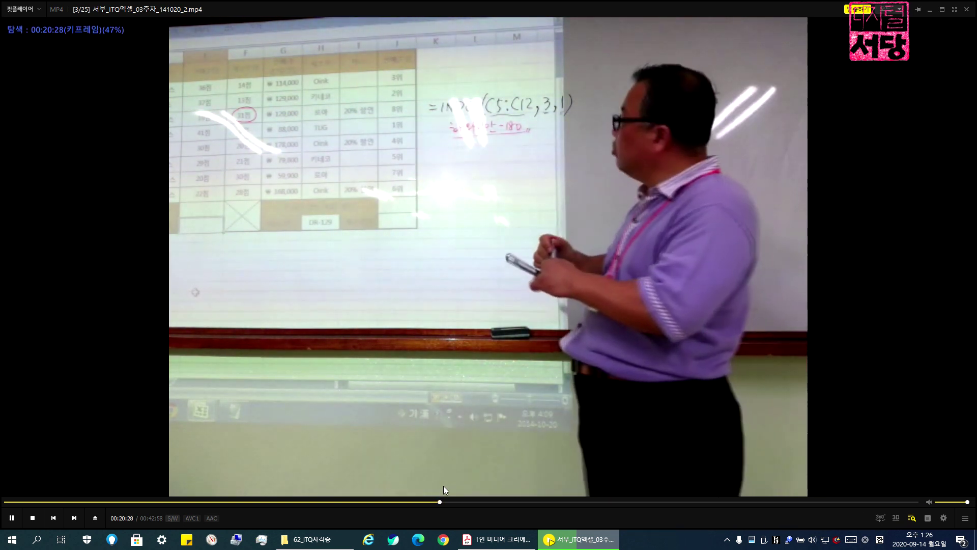
{"action": "left_click", "coordinate": [967, 9]}
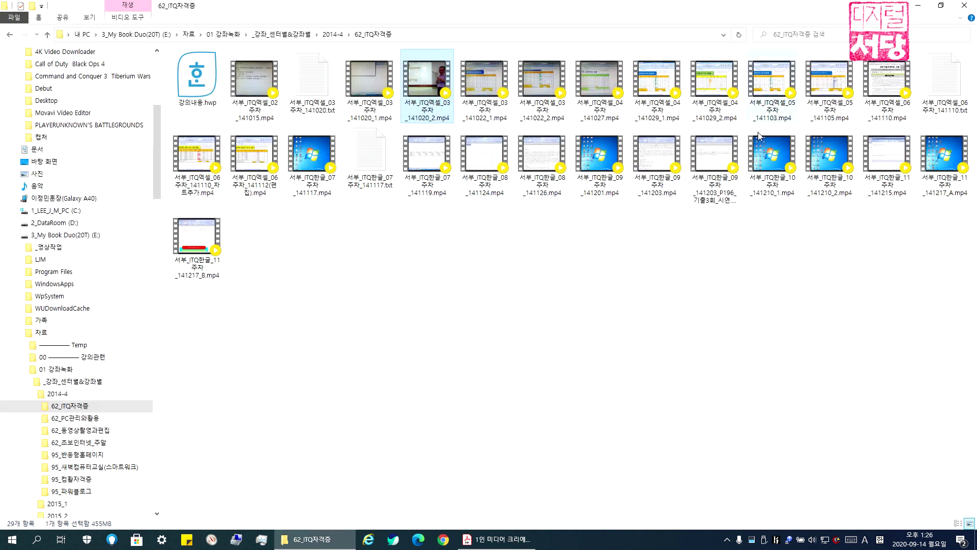
Go back up from the 62_ITQ자격증 folder to the 01 강좌녹화 folder
{"action": "left_click", "coordinate": [82, 419]}
{"action": "left_click", "coordinate": [75, 393]}
{"action": "left_click", "coordinate": [71, 369]}
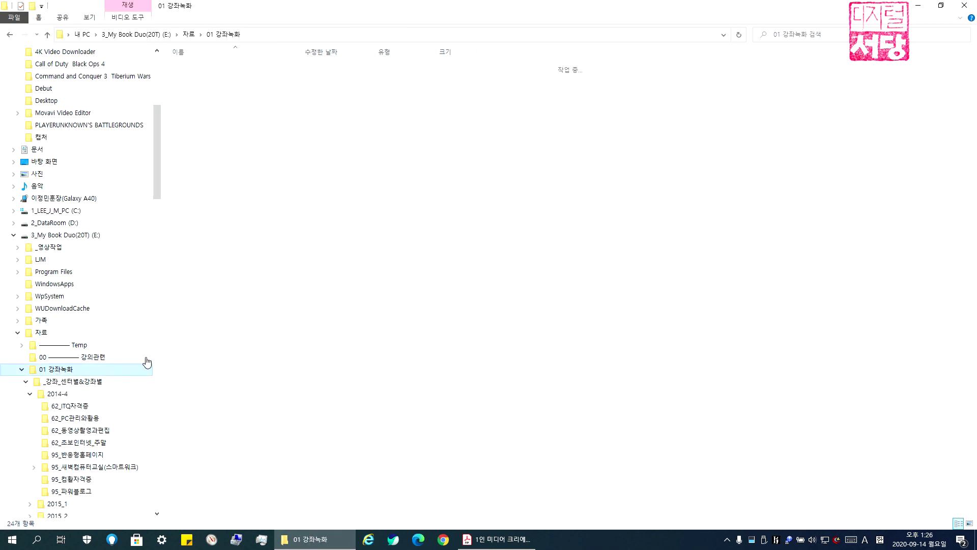
Examine the term folders in _강좌_센터별&강좌별, select 2020-1, and collapse the 01 강좌녹화 folder tree
{"action": "double_click", "coordinate": [196, 68]}
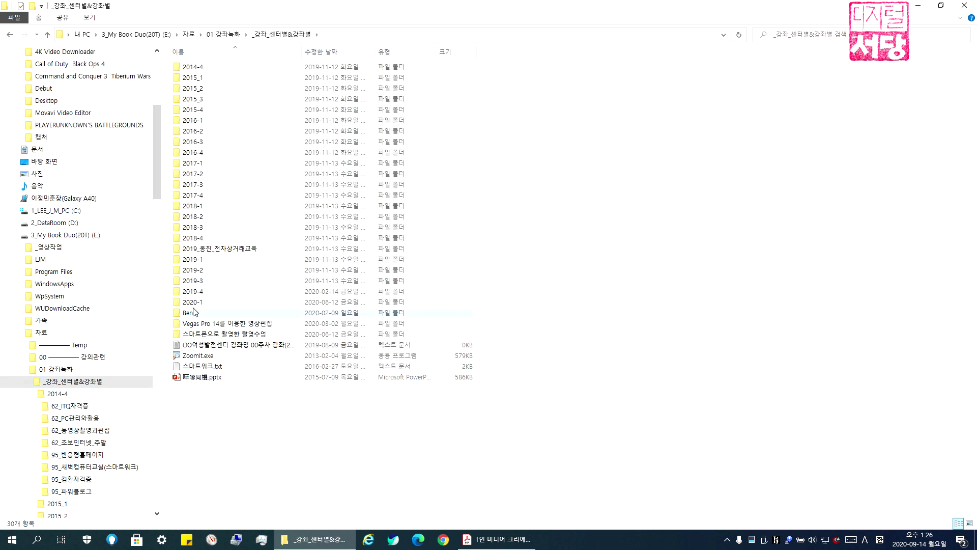
{"action": "left_click", "coordinate": [194, 305]}
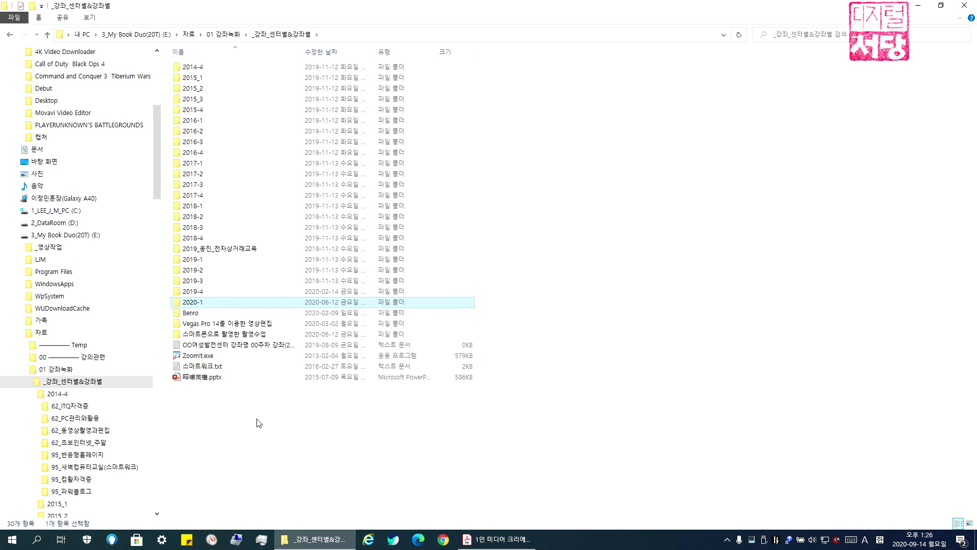
{"action": "left_click", "coordinate": [21, 369]}
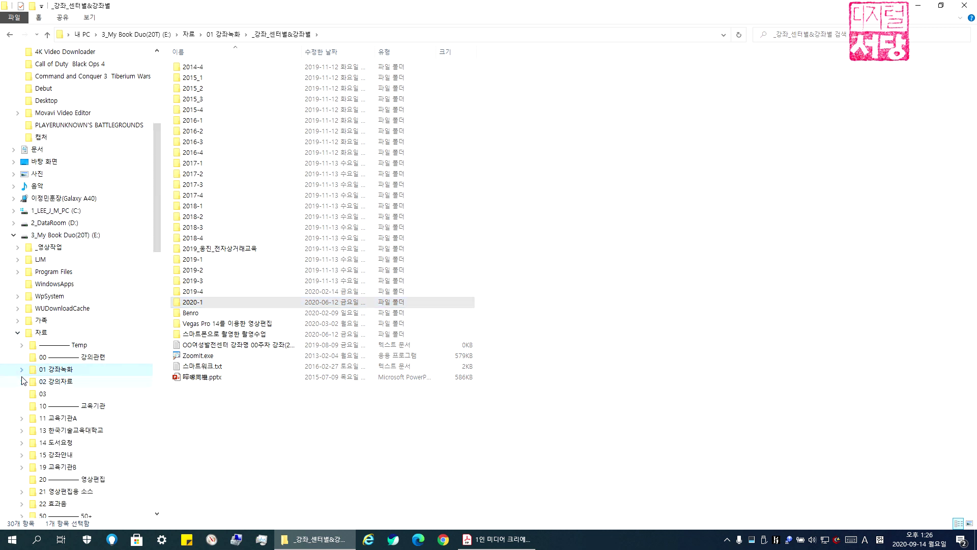
Examine the files of 2_서부여성발전센터 inside 11 교육기관A, and collapse the 자료 folder tree
{"action": "left_click", "coordinate": [56, 419]}
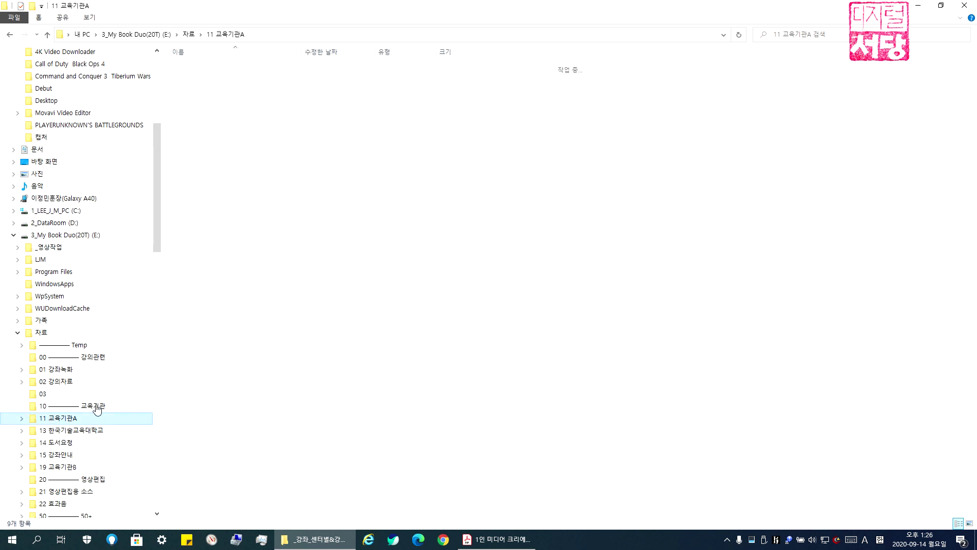
{"action": "double_click", "coordinate": [213, 79]}
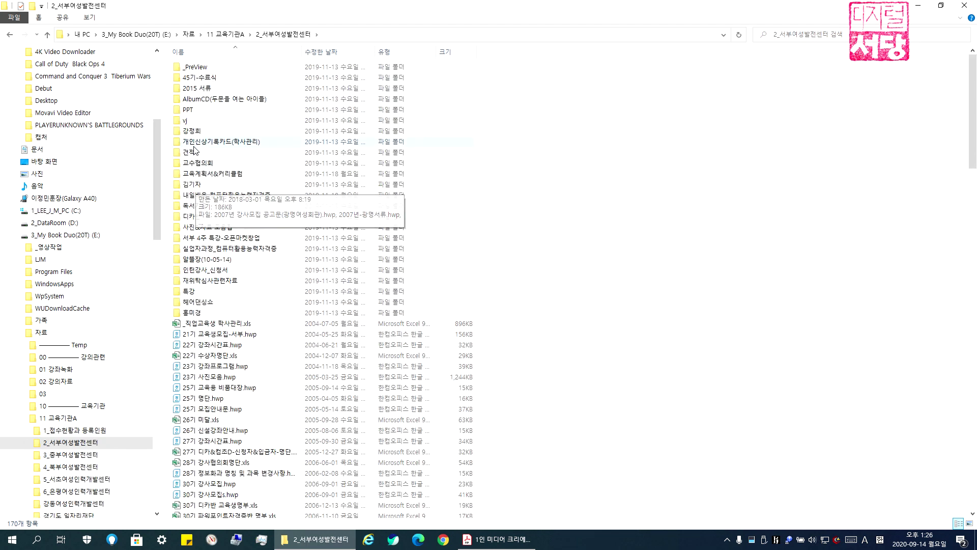
{"action": "scroll", "coordinate": [192, 356], "scroll_direction": "down", "scroll_amount": 4}
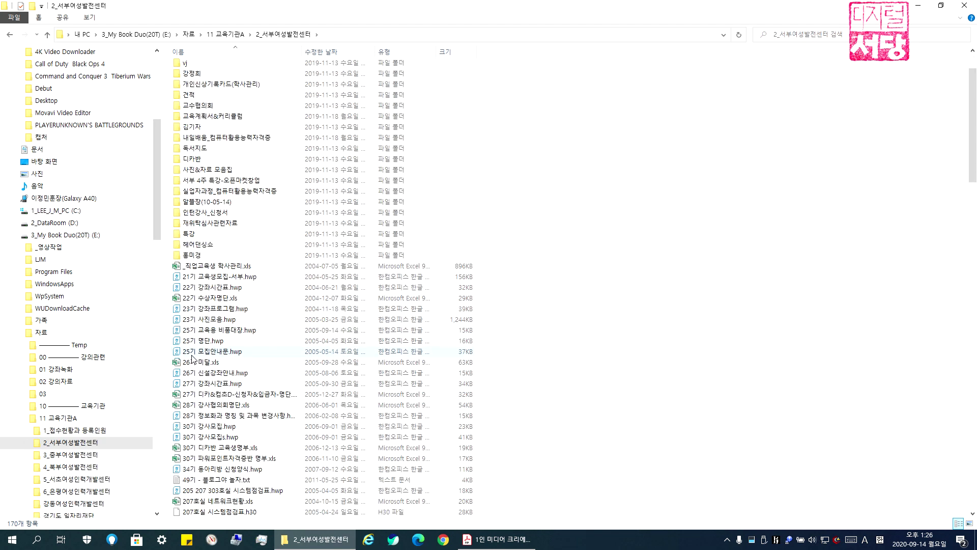
{"action": "scroll", "coordinate": [192, 357], "scroll_direction": "down", "scroll_amount": 3}
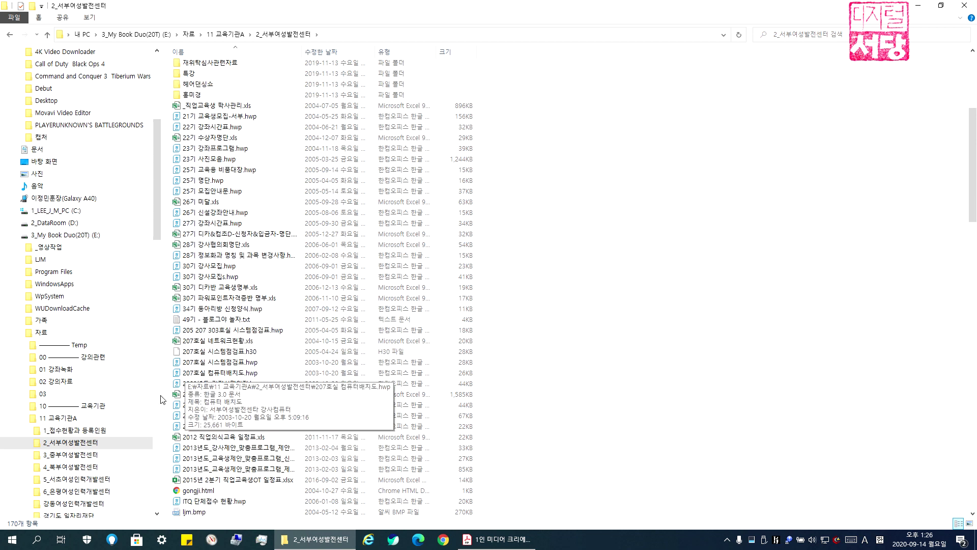
{"action": "left_click", "coordinate": [18, 332]}
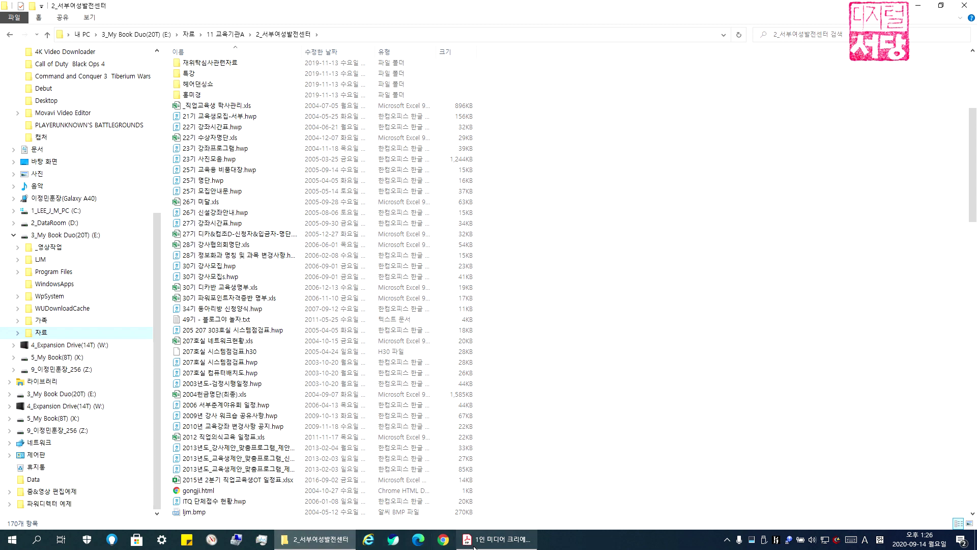
Switch to the lecture PDF in Adobe Acrobat and point out the slide line 촬영 날짜별 분류 by selecting it, checking back with the folder window, and clear the selection
{"action": "left_click", "coordinate": [497, 539]}
{"action": "left_click_drag", "start_coordinate": [113, 210], "coordinate": [304, 208]}
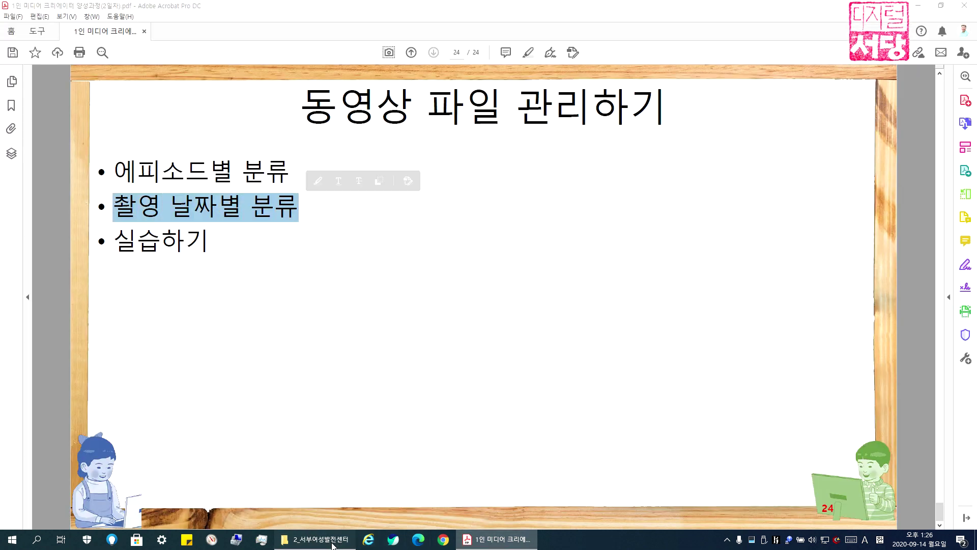
{"action": "left_click", "coordinate": [316, 539]}
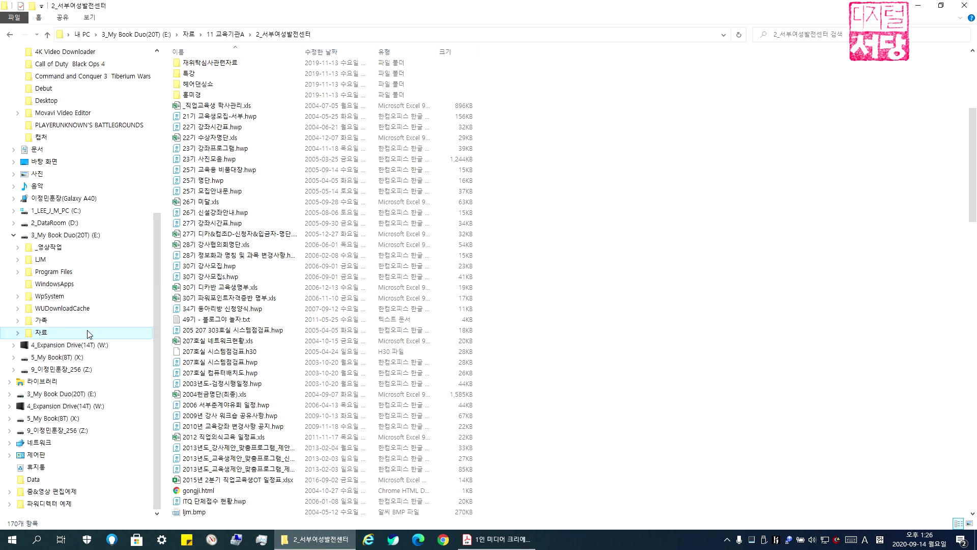
{"action": "left_click", "coordinate": [497, 539]}
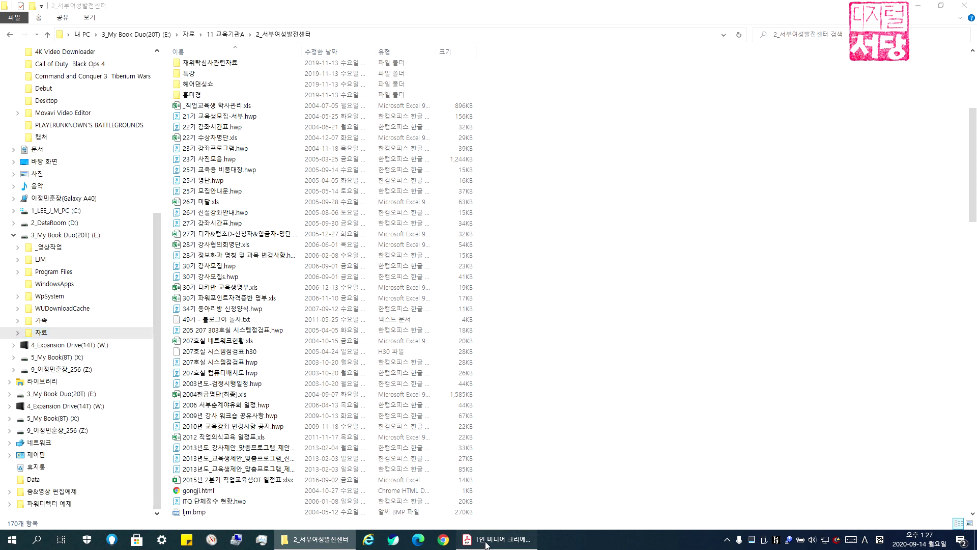
{"action": "left_click_drag", "start_coordinate": [113, 207], "coordinate": [299, 213]}
{"action": "left_click", "coordinate": [296, 228]}
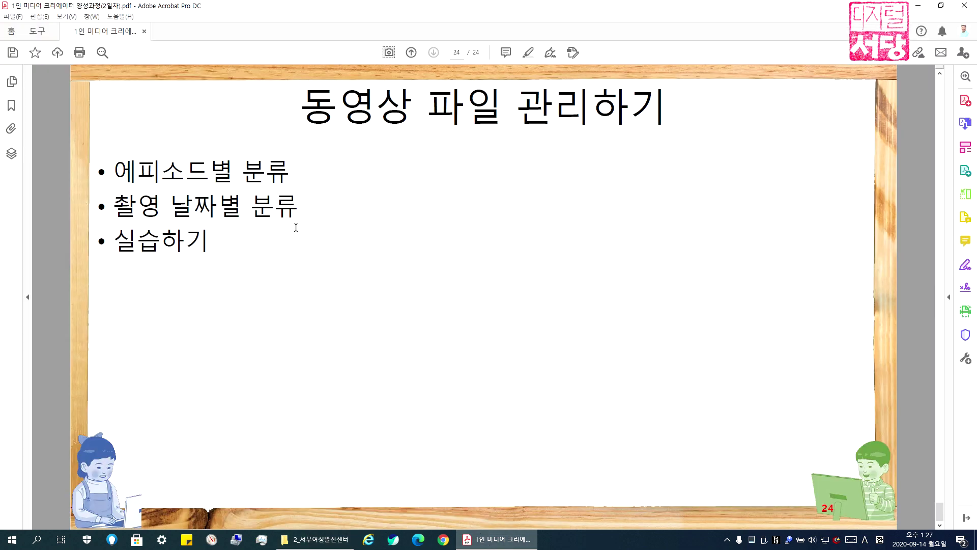